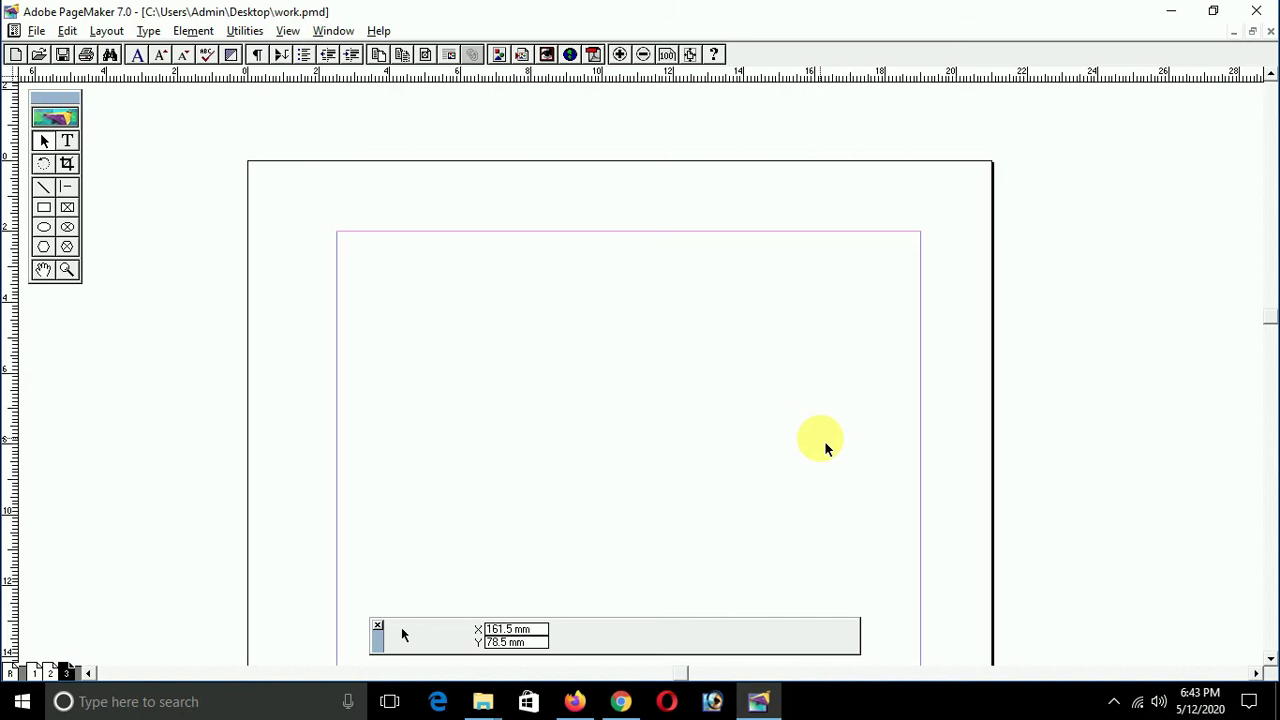
Step: Set the left, right, top and bottom margins of work.pmd to 15 mm in Document Setup
key("ctrl+shift+p")
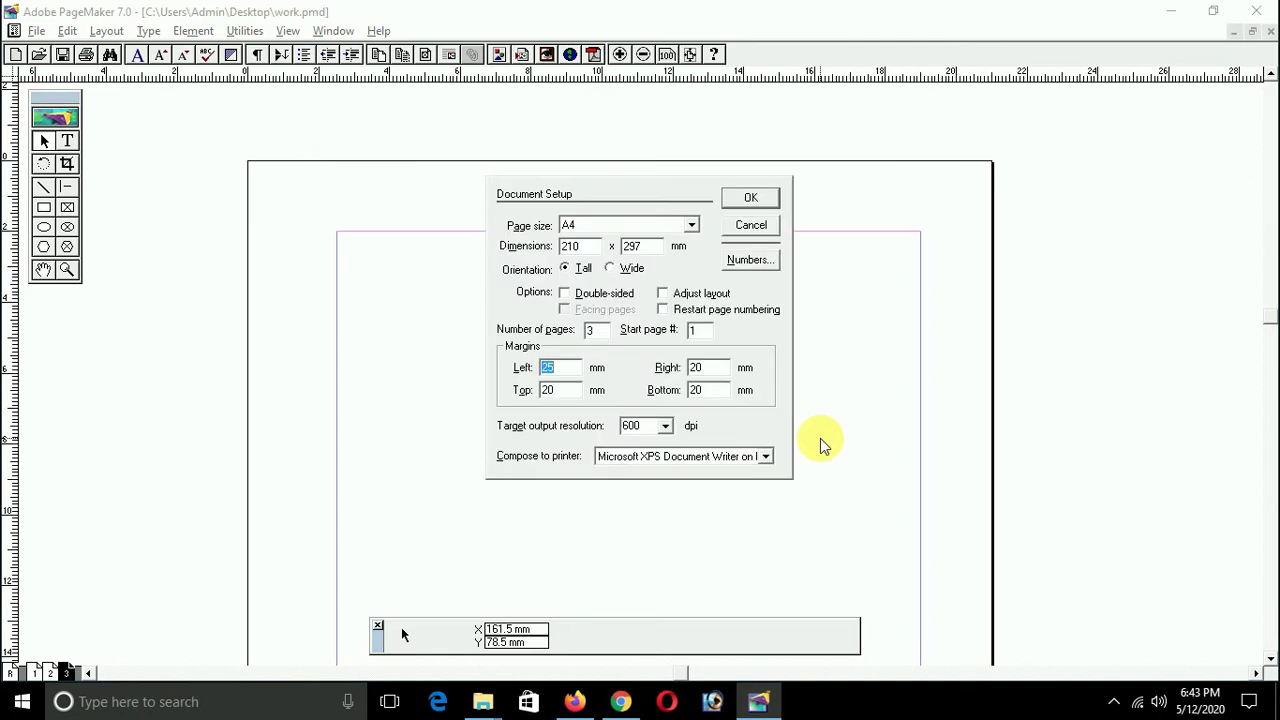
type("10")
key("Tab")
type("1")
key("shift+Tab")
type("15")
key("Tab")
type("15")
key("Tab")
type("15")
key("Tab")
type("15")
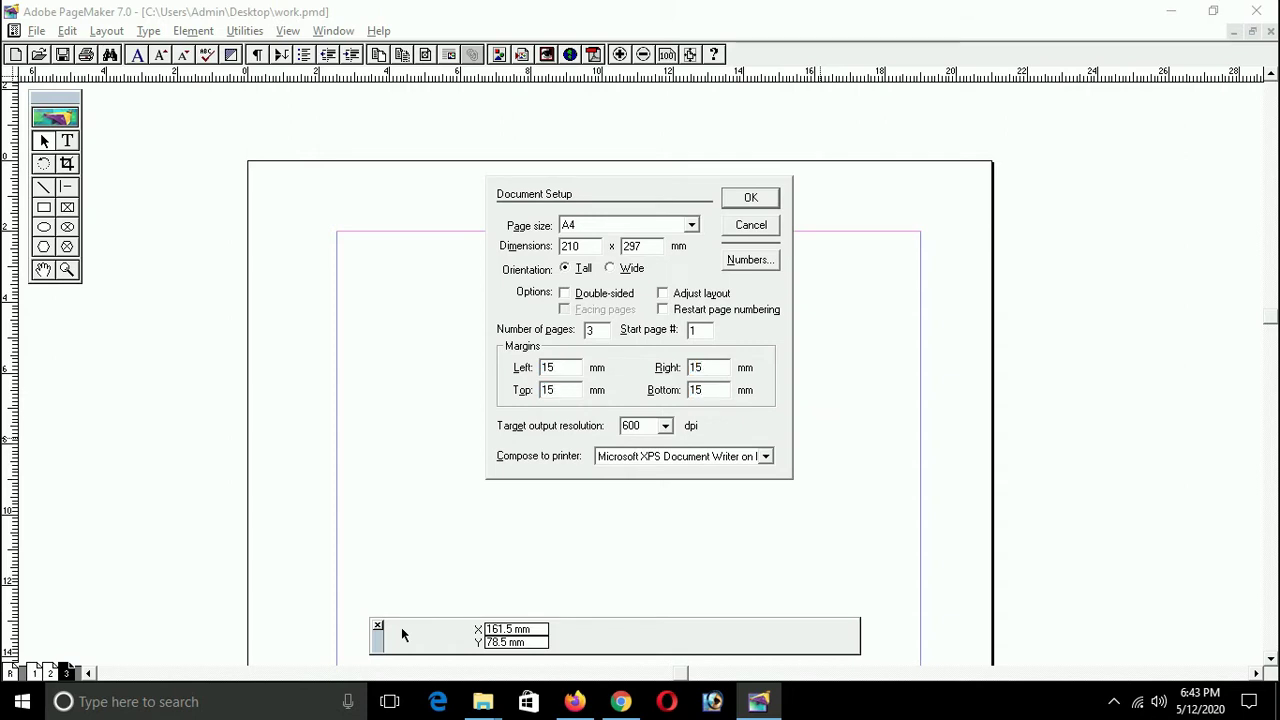
key("Return")
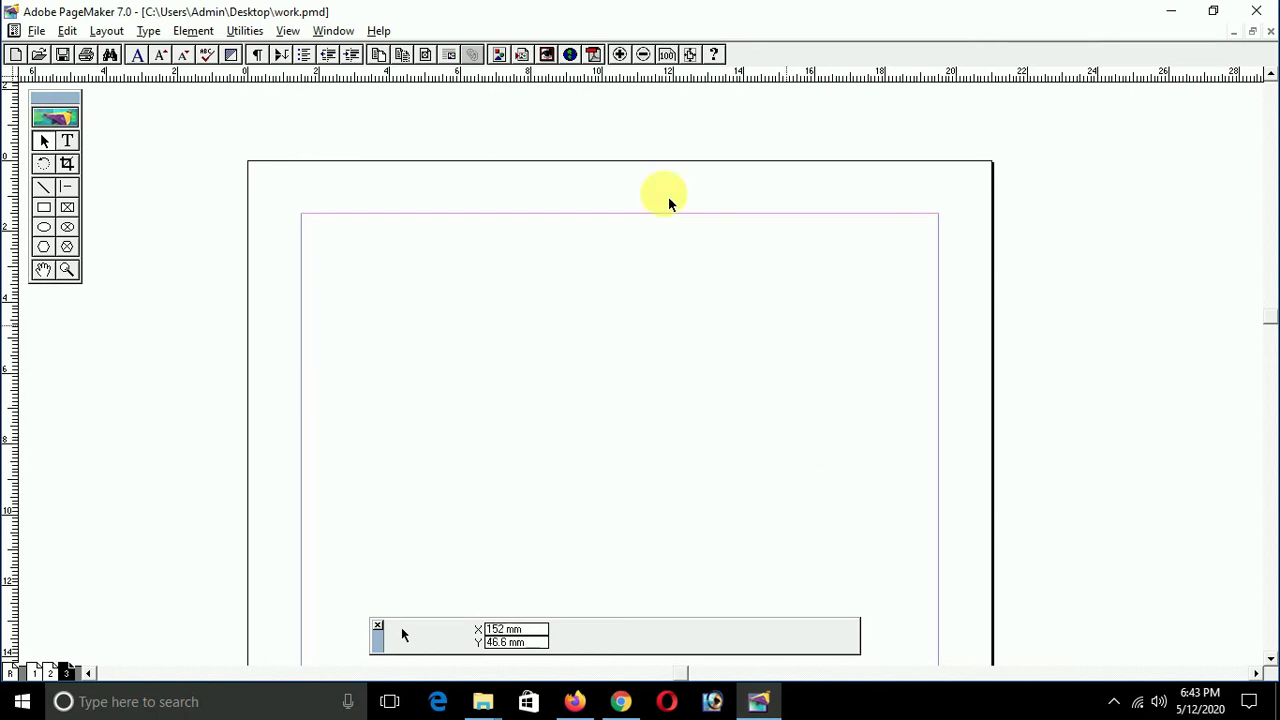
Step: Draw a rectangle near the page's top-left and size it to 84 mm wide by 54 mm high
left_click(44, 209)
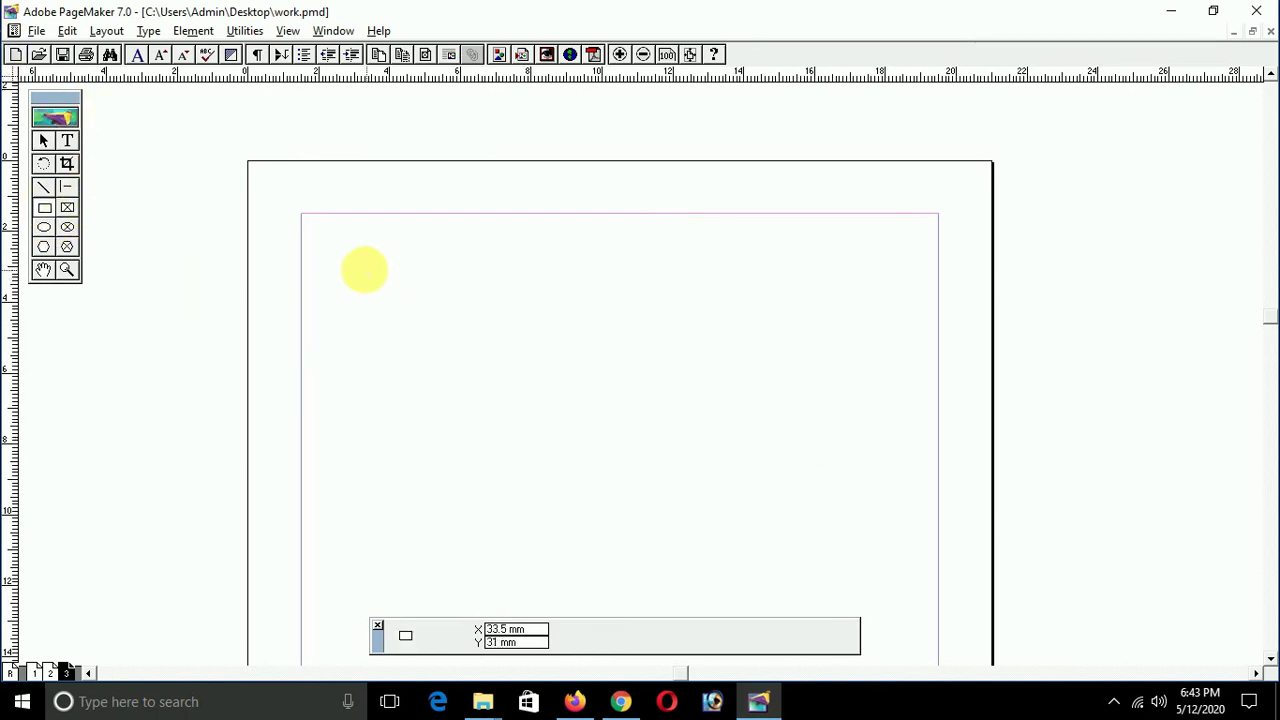
left_click_drag(331, 257, 371, 286)
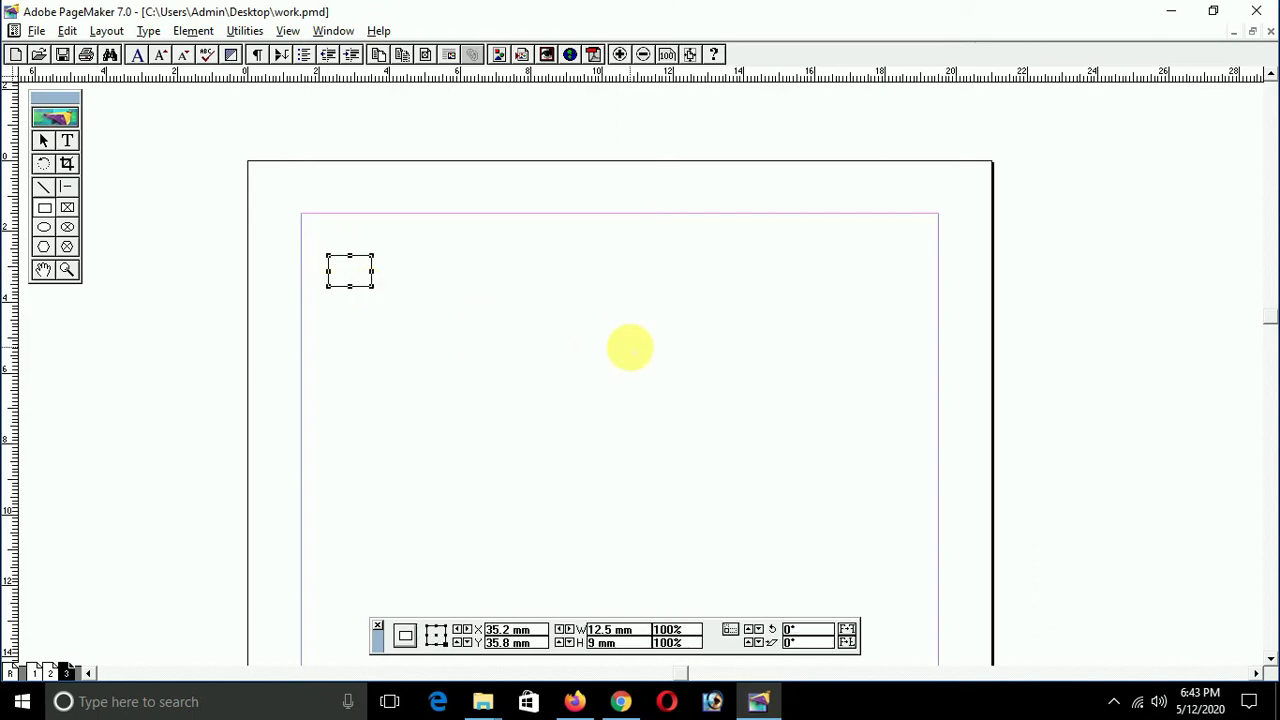
key("ctrl+grave")
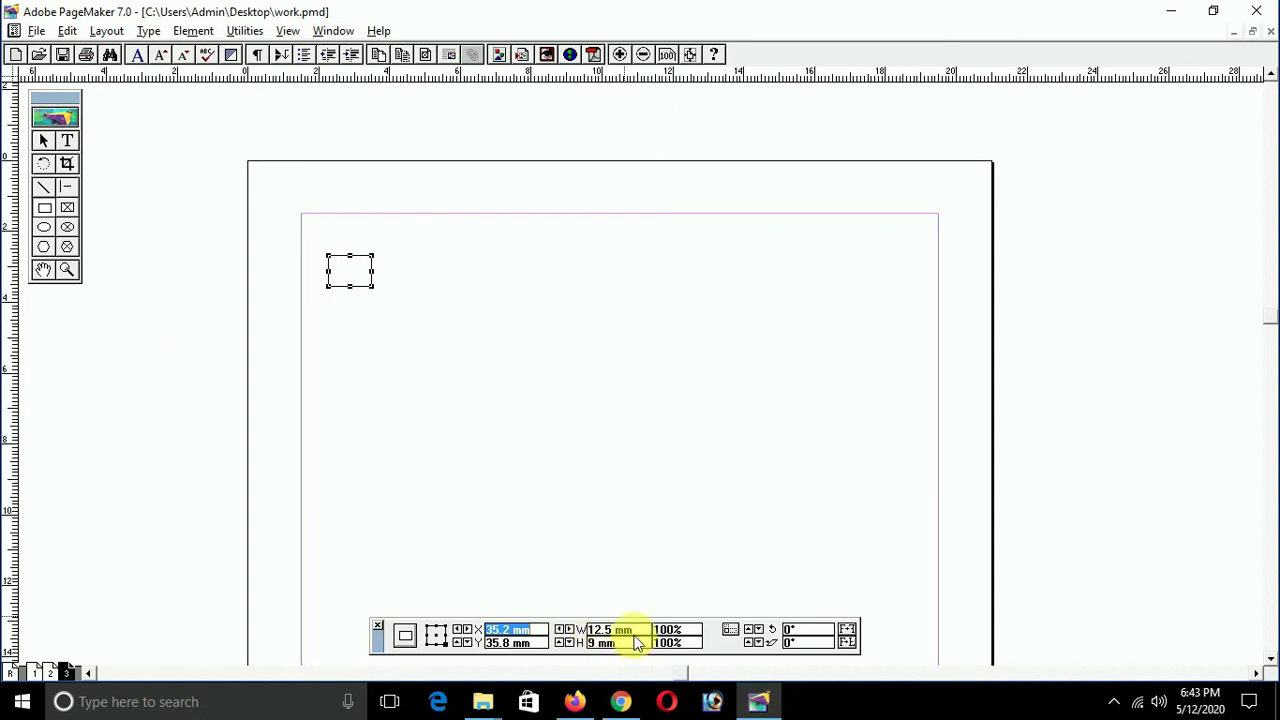
key("Tab")
key("Tab")
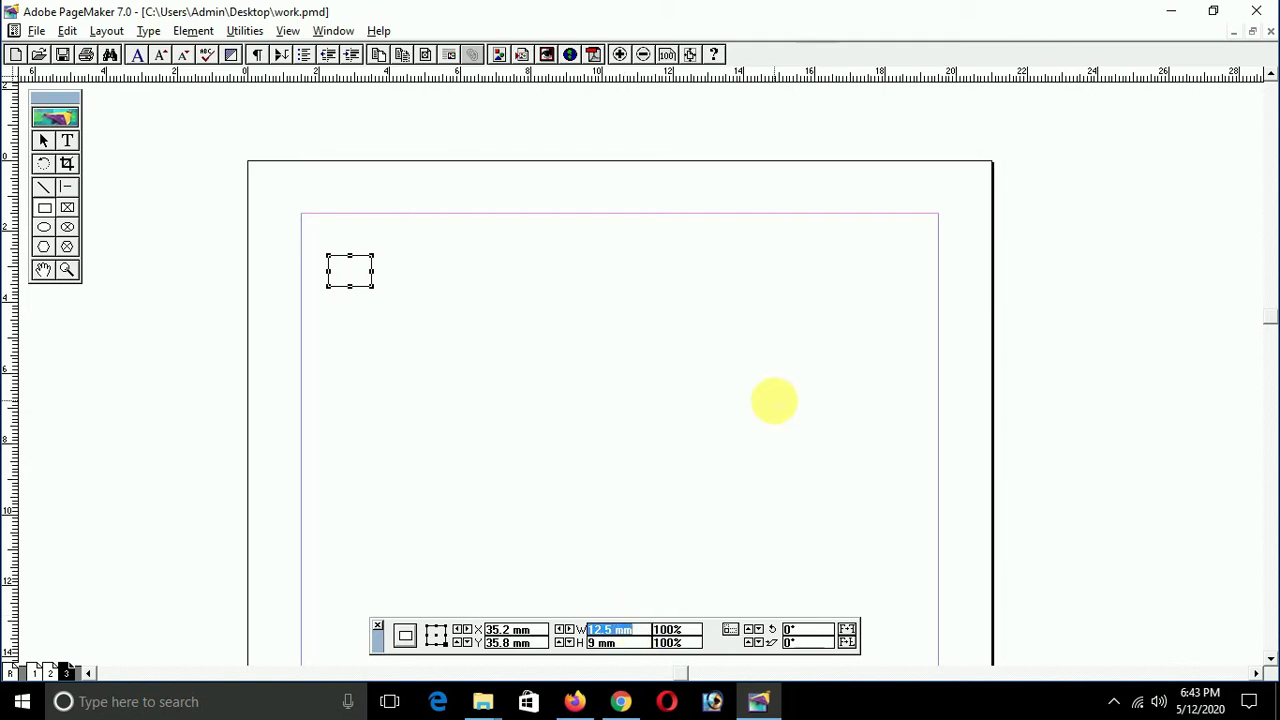
type("84")
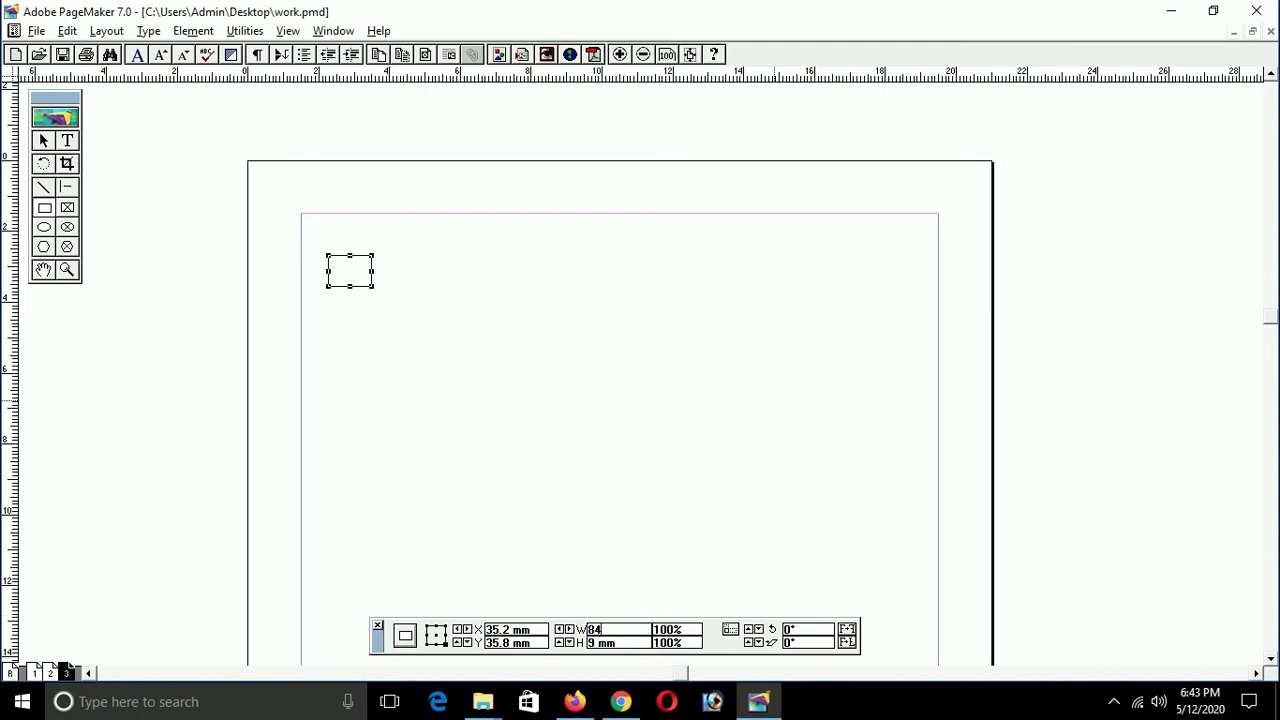
key("Tab")
type("54")
key("Return")
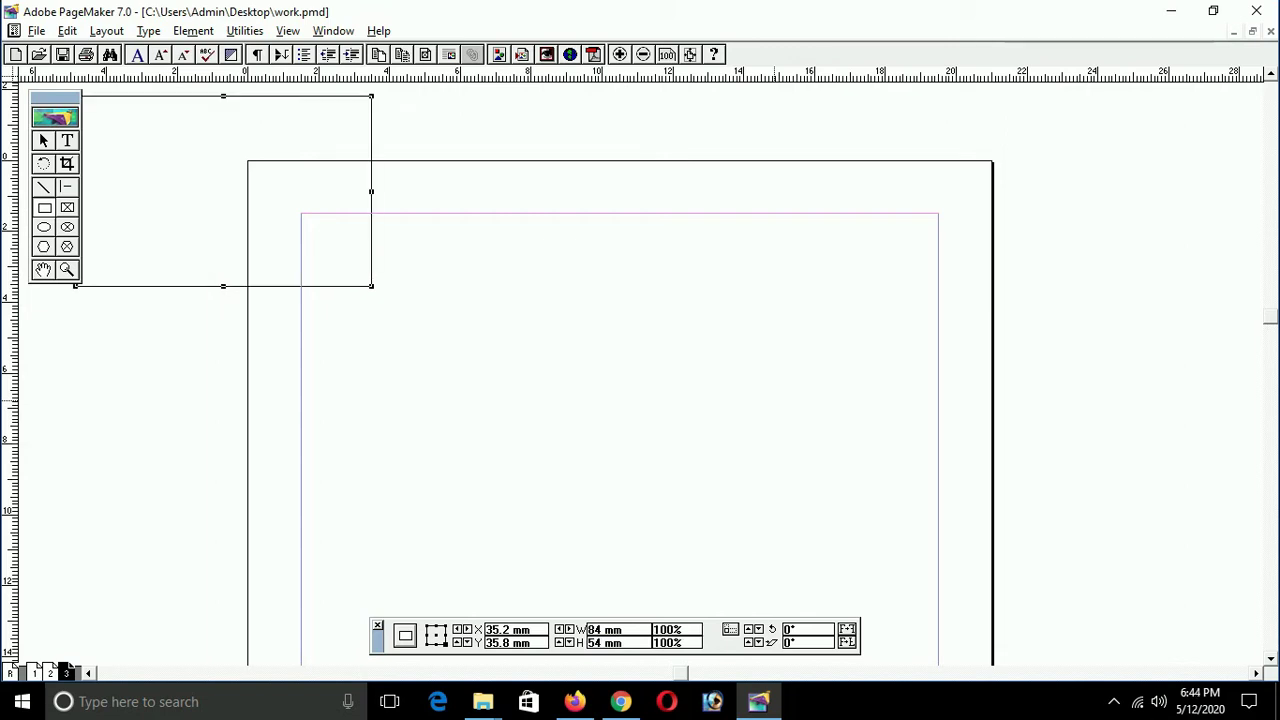
Step: Move the card rectangle so its corner sits at the top-left margin corner
left_click(486, 286)
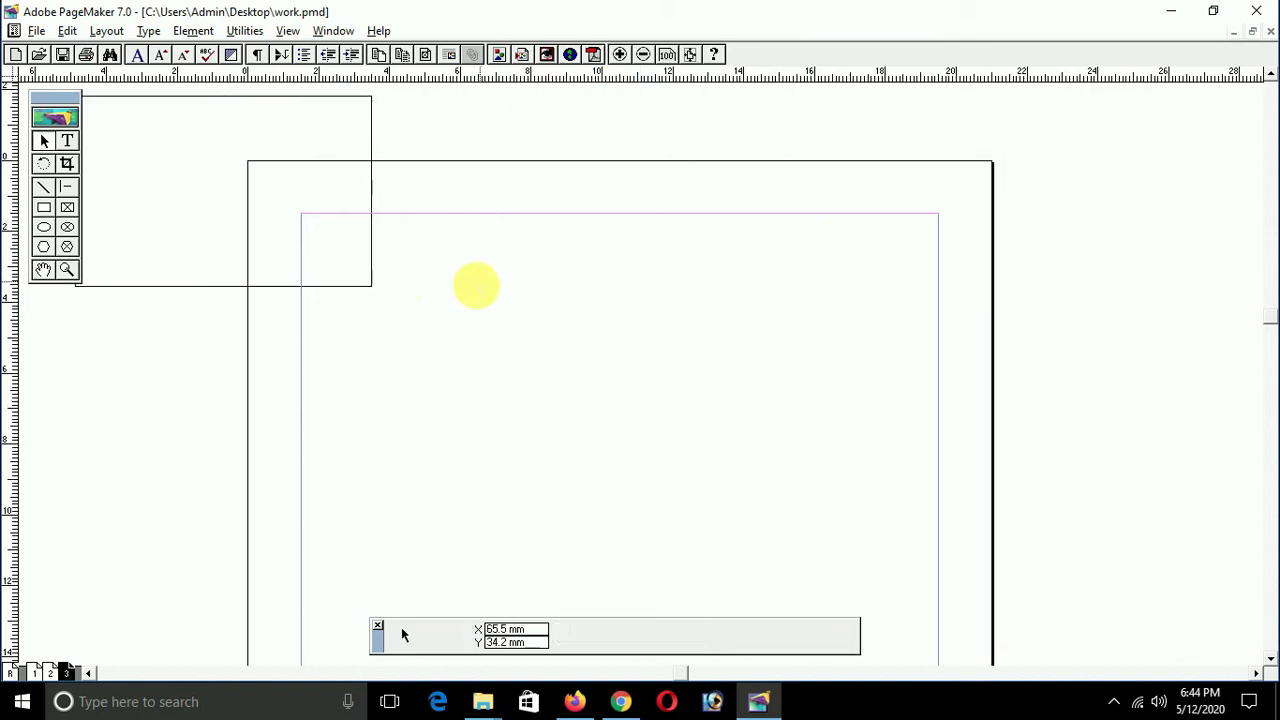
left_click(352, 288)
left_click_drag(346, 289, 571, 411)
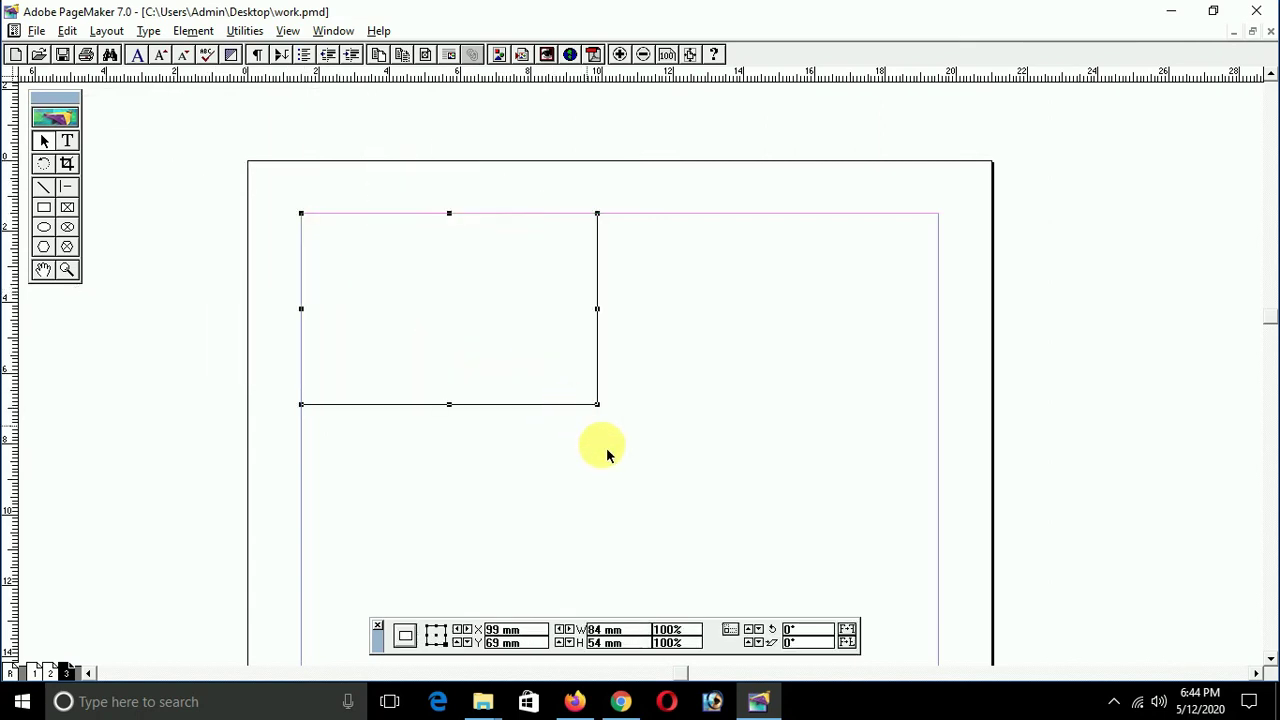
left_click(551, 405)
key("Right")
key("Down")
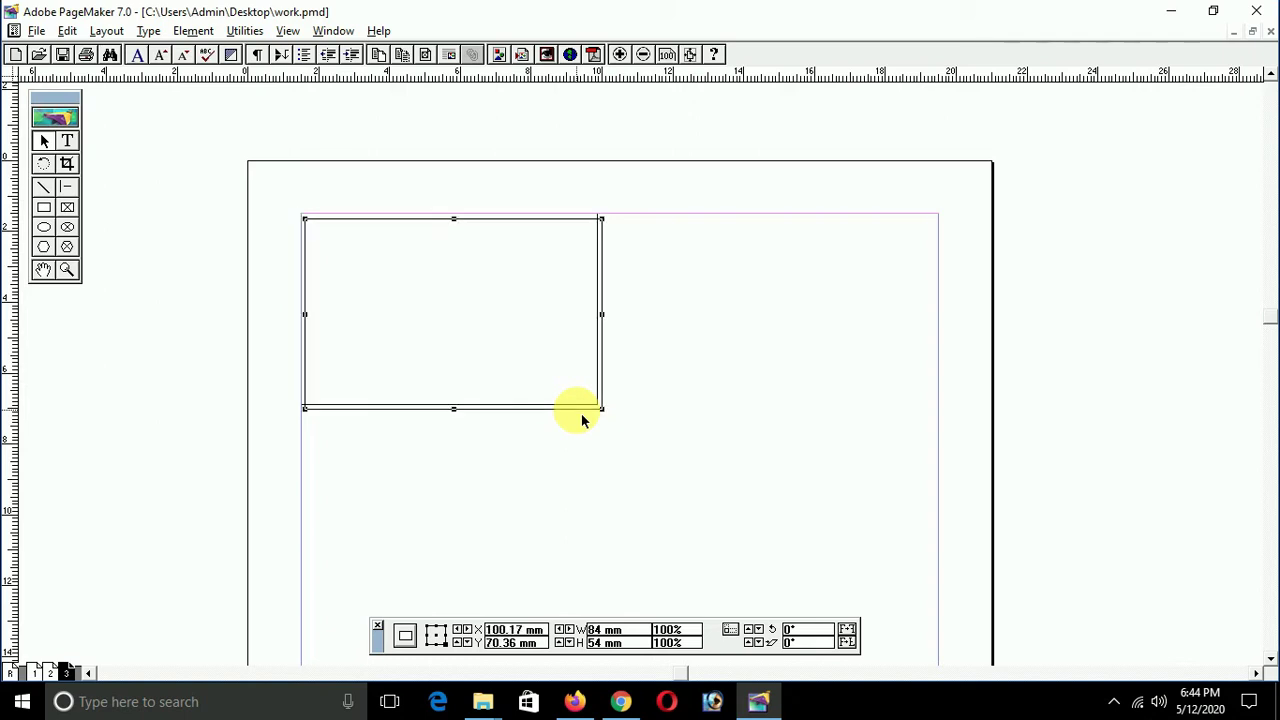
key("ctrl+z")
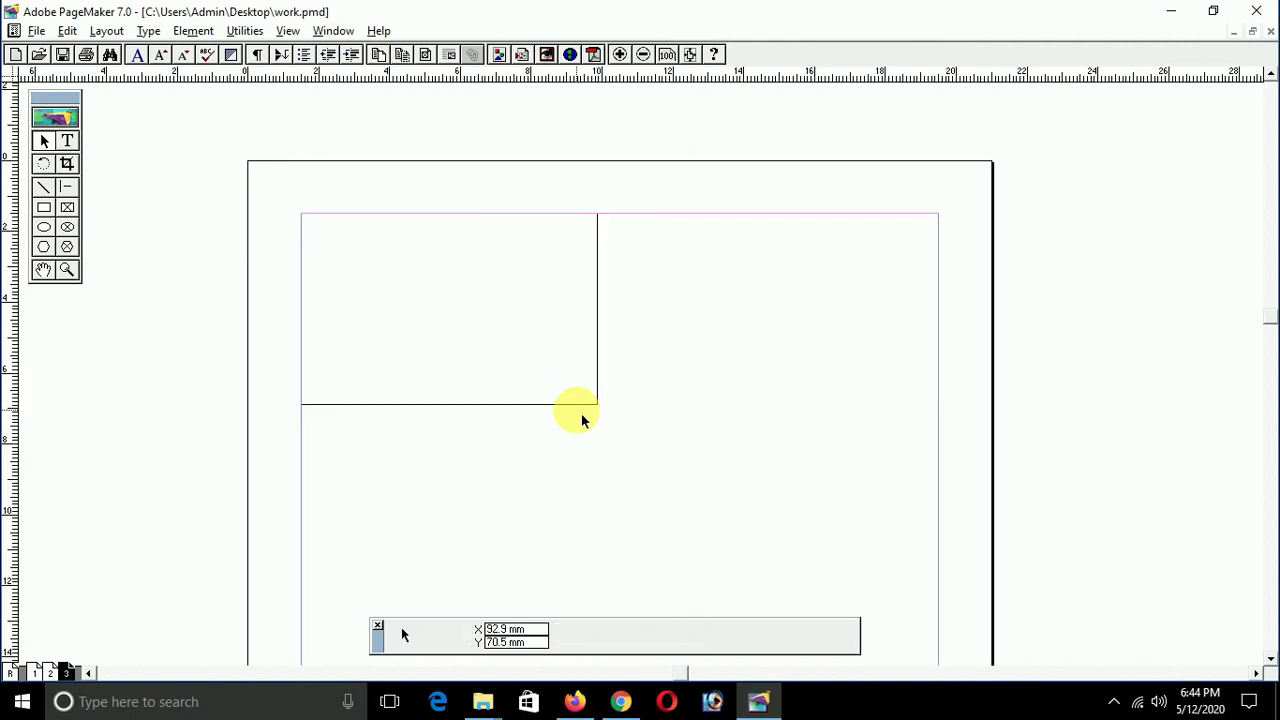
Step: Shrink the rectangle by 5 mm to 79 × 49 mm, measured from its centre reference point
left_click(571, 408)
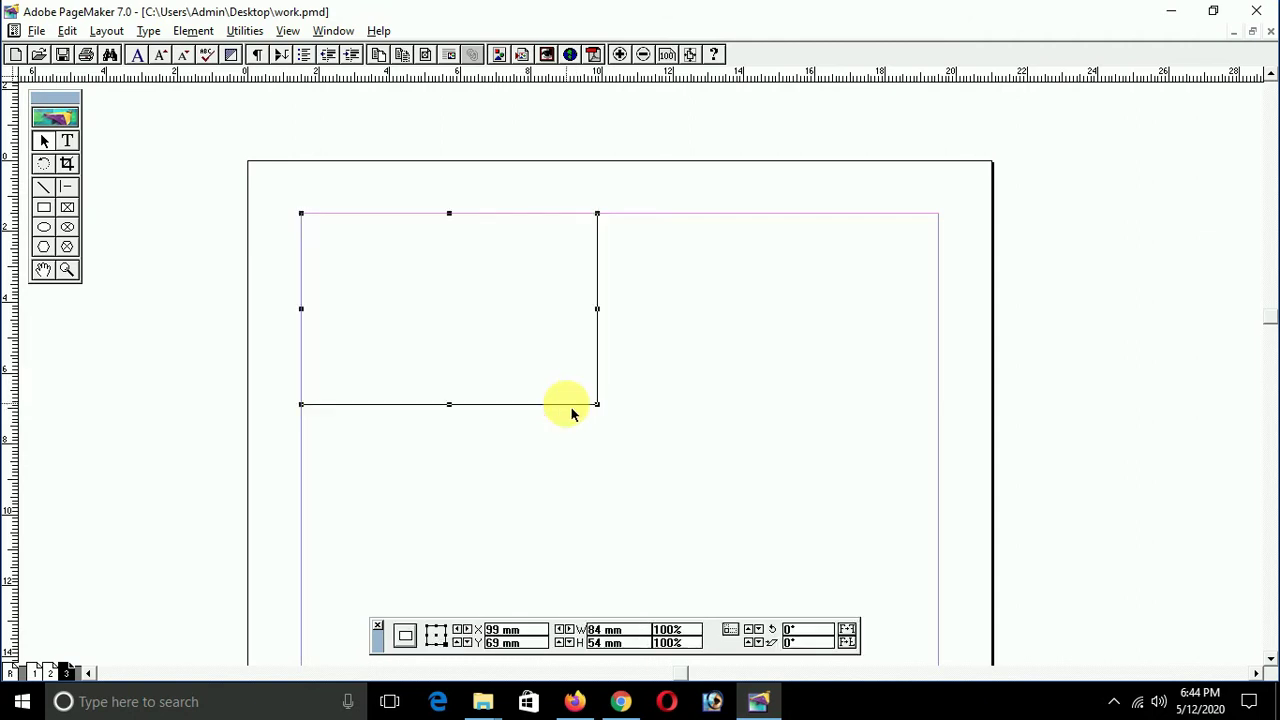
key("Tab")
key("shift+Tab")
key("End")
type("-5")
key("Tab")
key("End")
type("-5")
key("Tab")
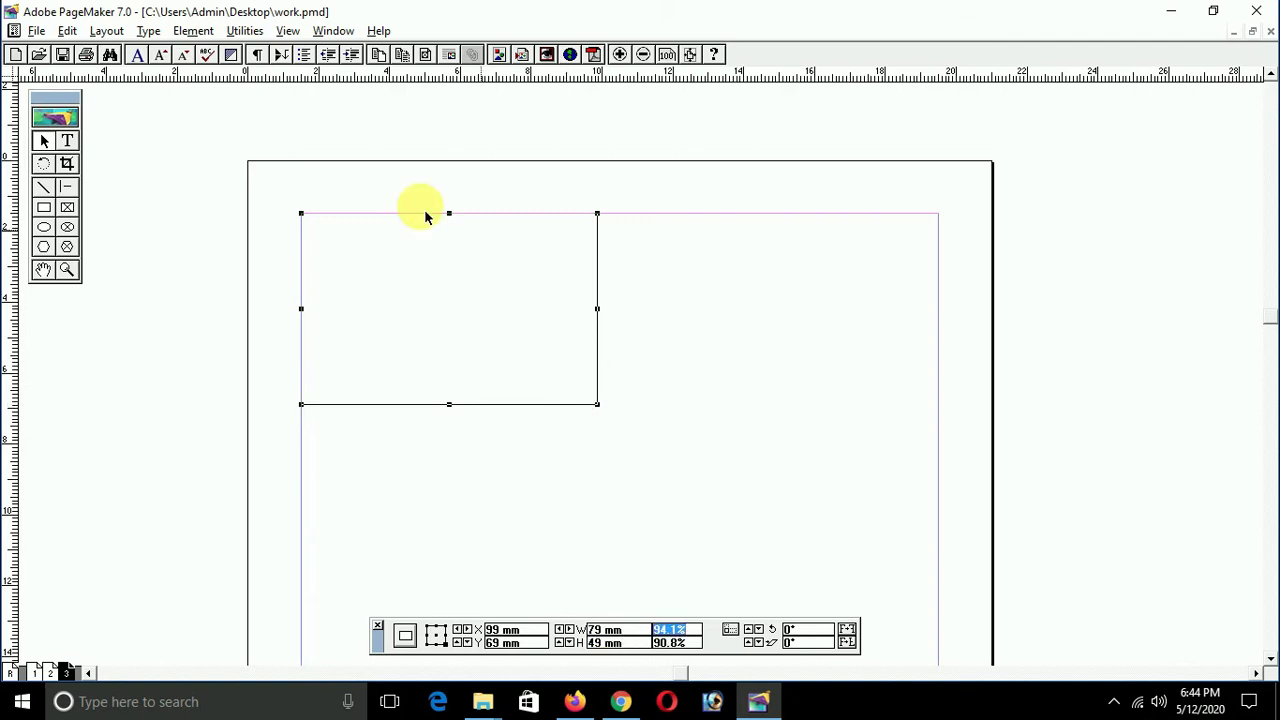
left_click(437, 636)
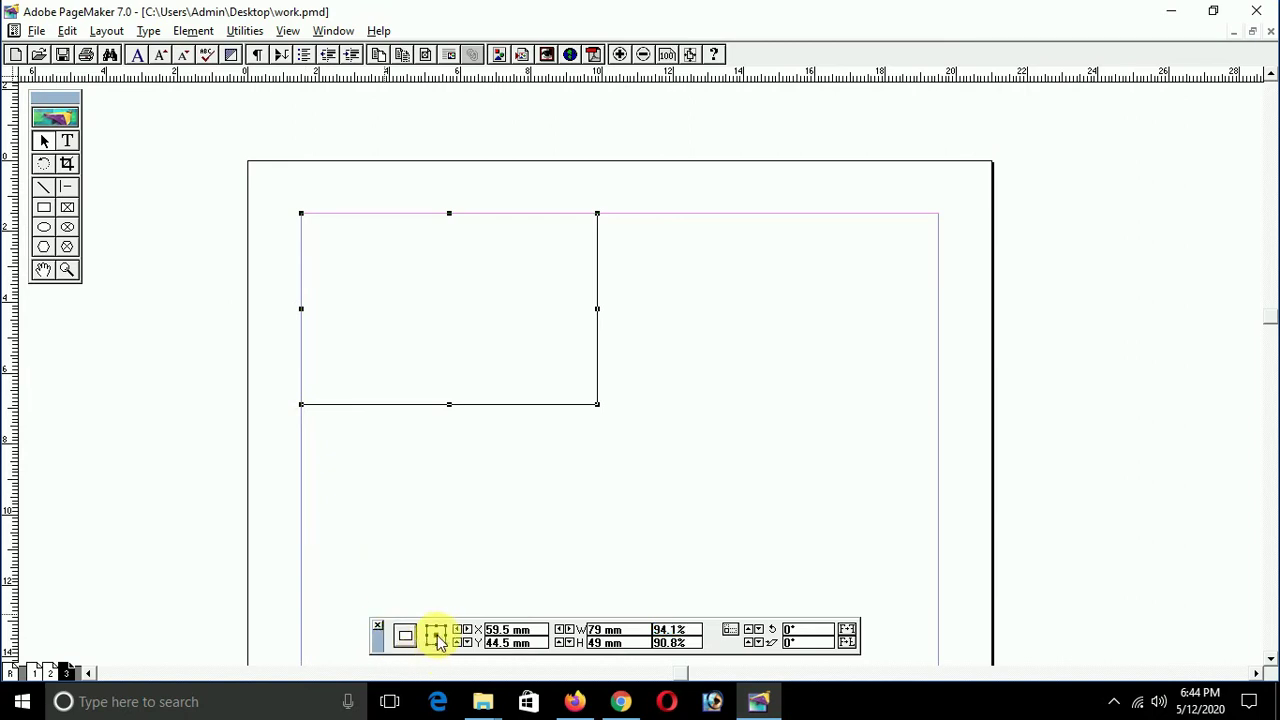
left_click(527, 430)
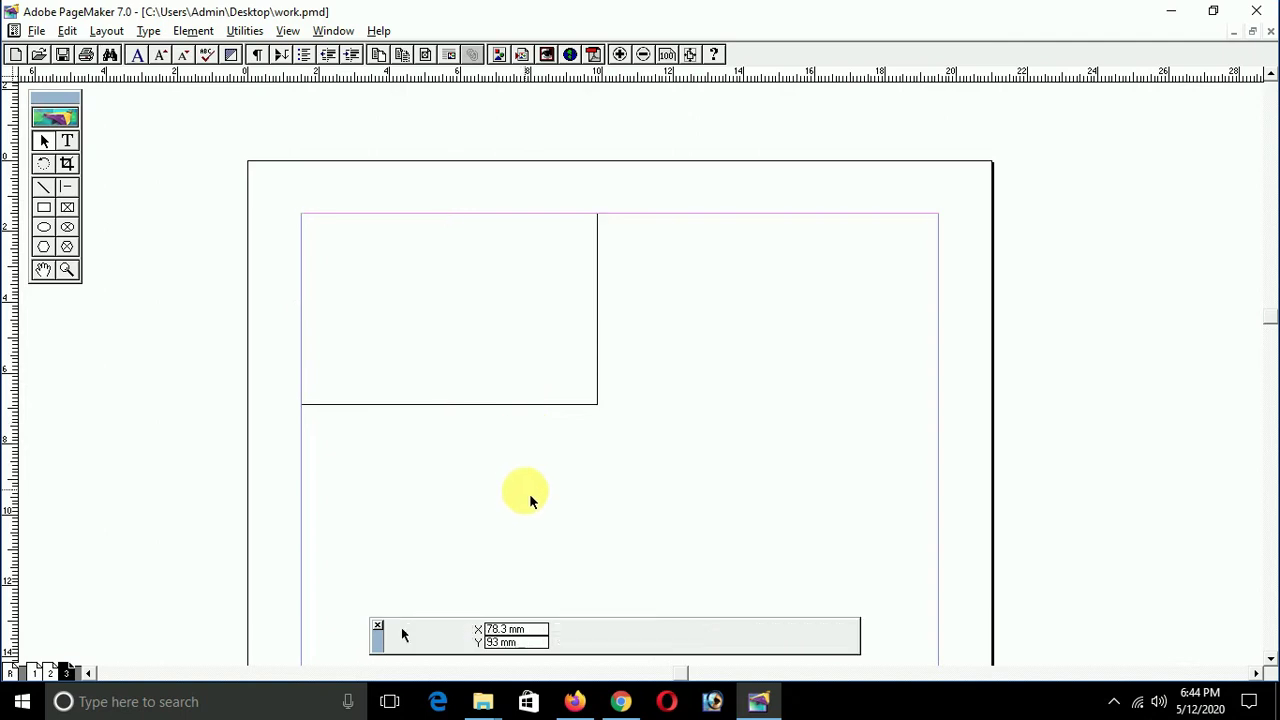
Step: Make the inner box 79 × 49 mm by taking 5 mm off width and height
left_click(556, 405)
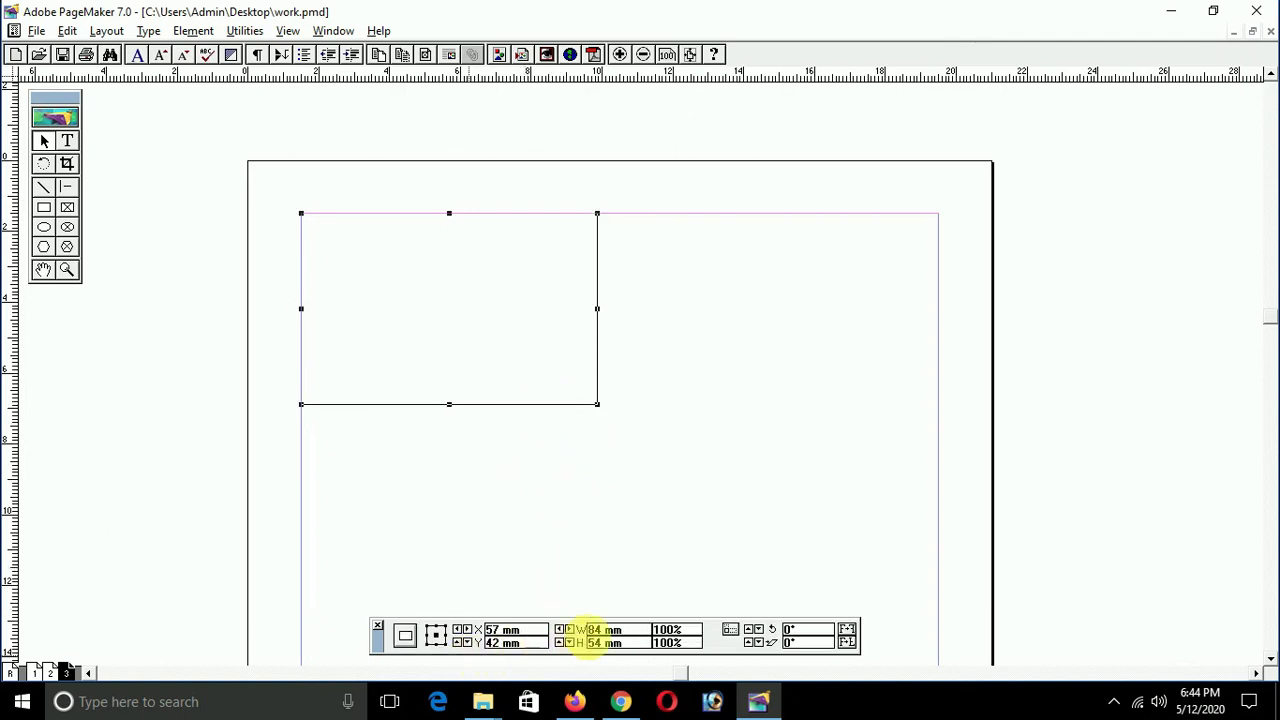
left_click(644, 632)
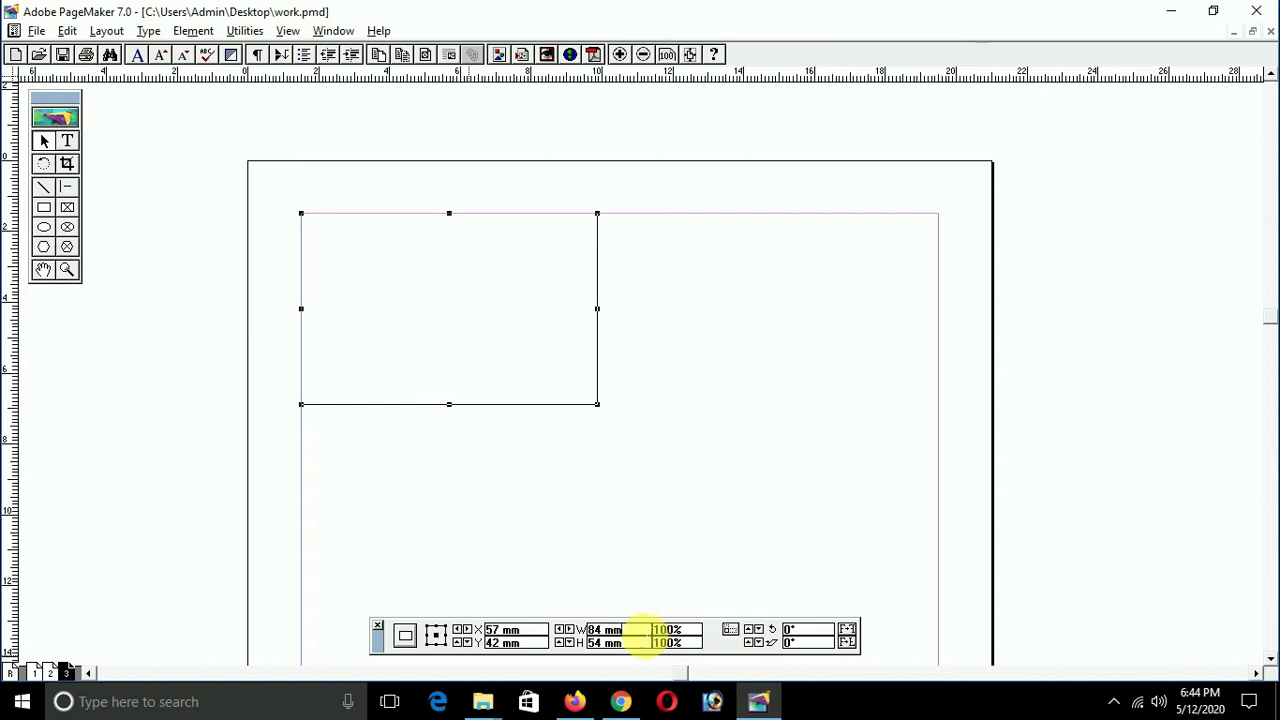
type("-5")
key("Tab")
left_click(621, 642)
type("-5")
key("Tab")
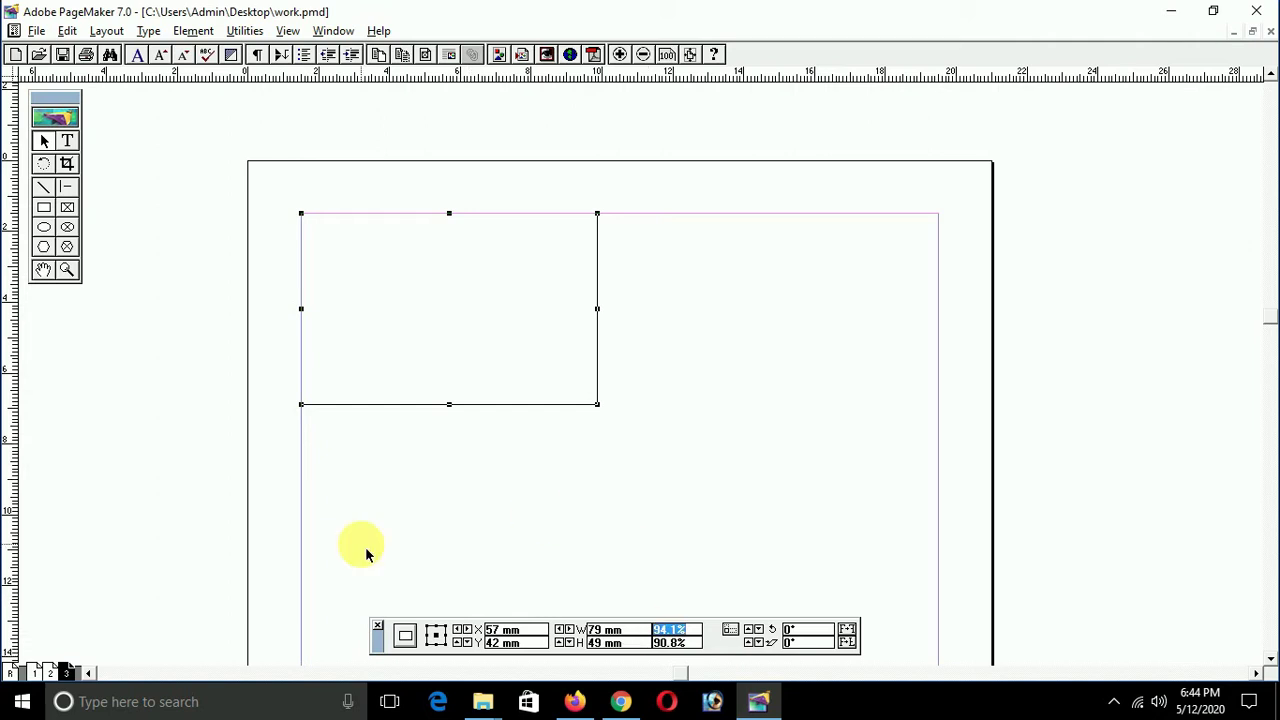
key("Return")
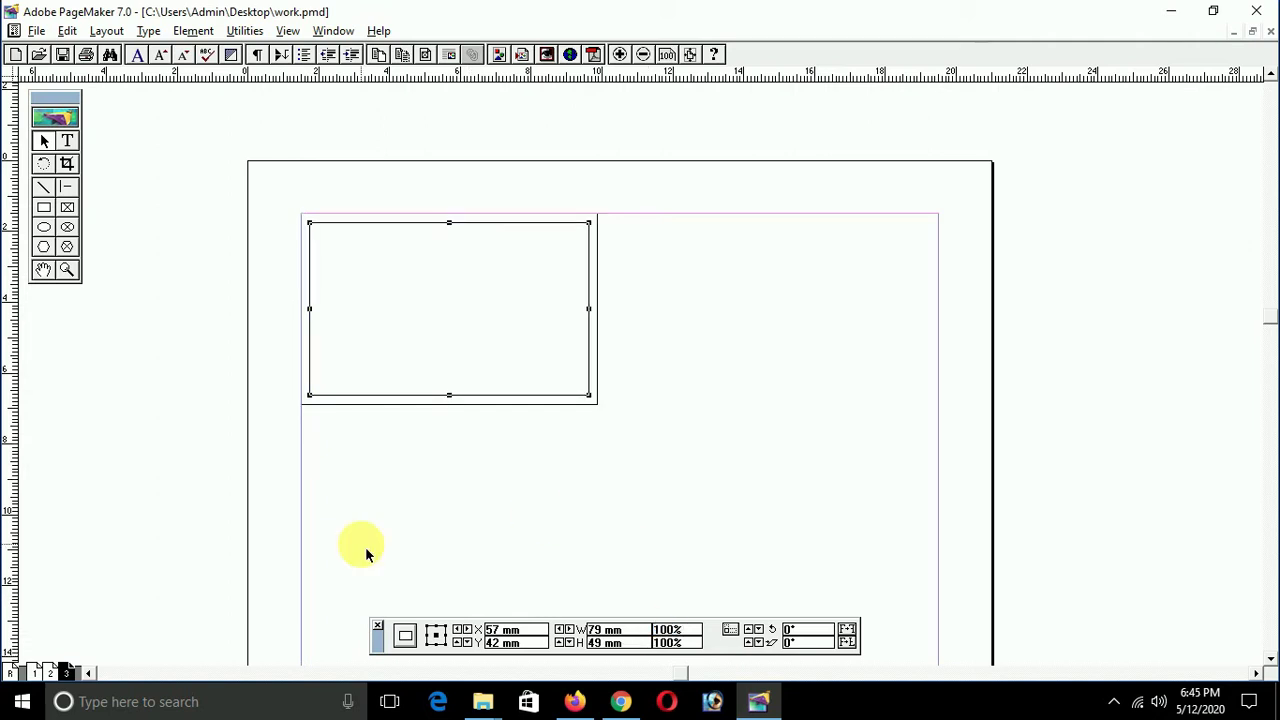
Step: Select the inner rectangle and zoom to 200% on the double card border
left_click(416, 420)
left_click(436, 396)
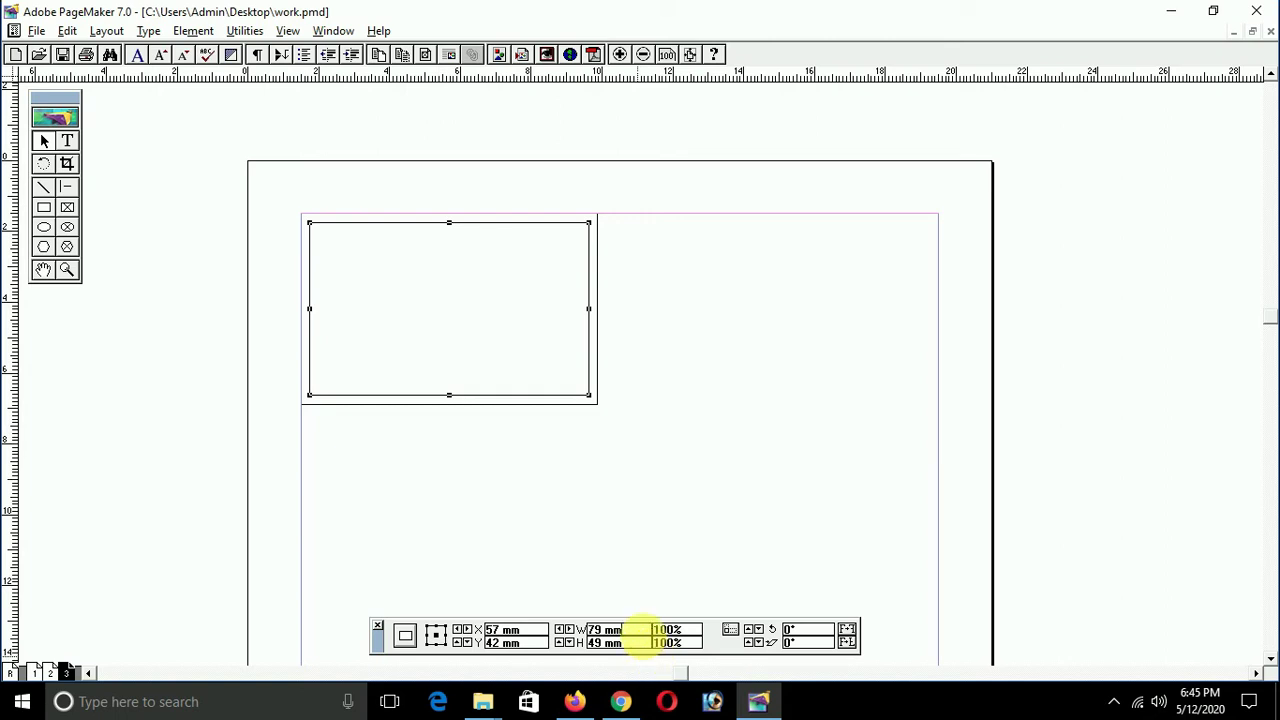
left_click(539, 472)
left_click(507, 396)
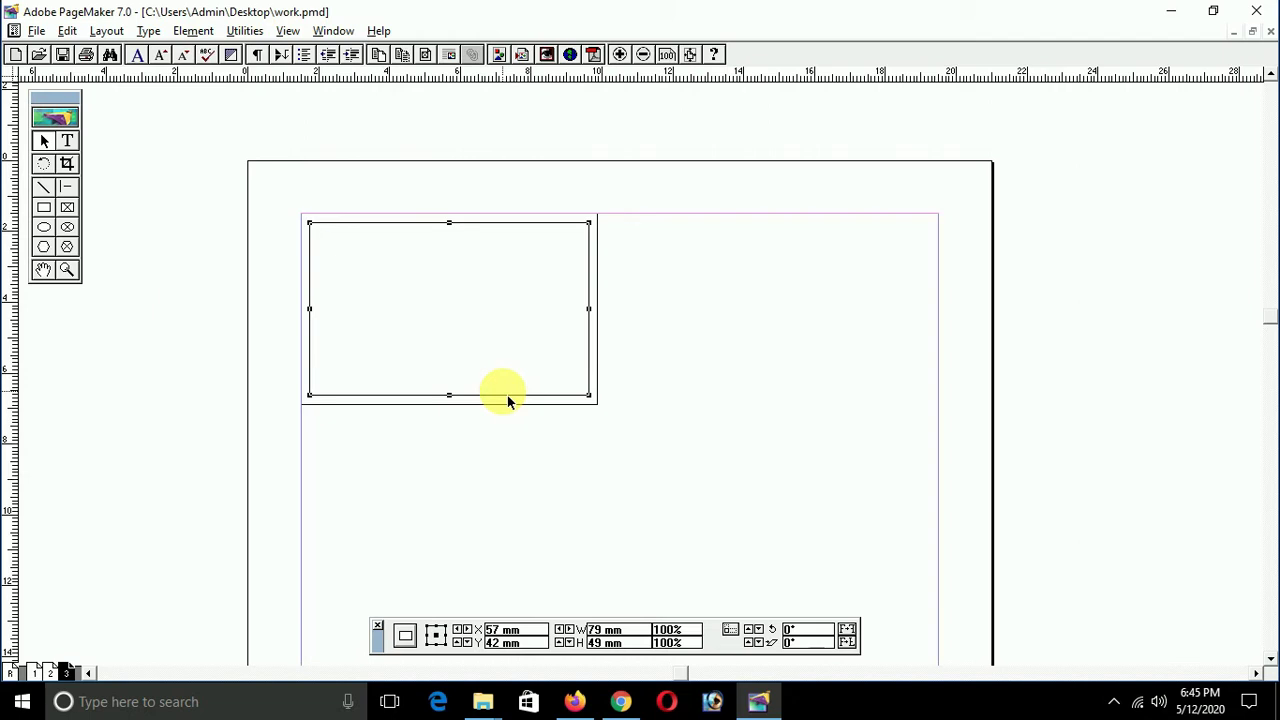
key("ctrl+2")
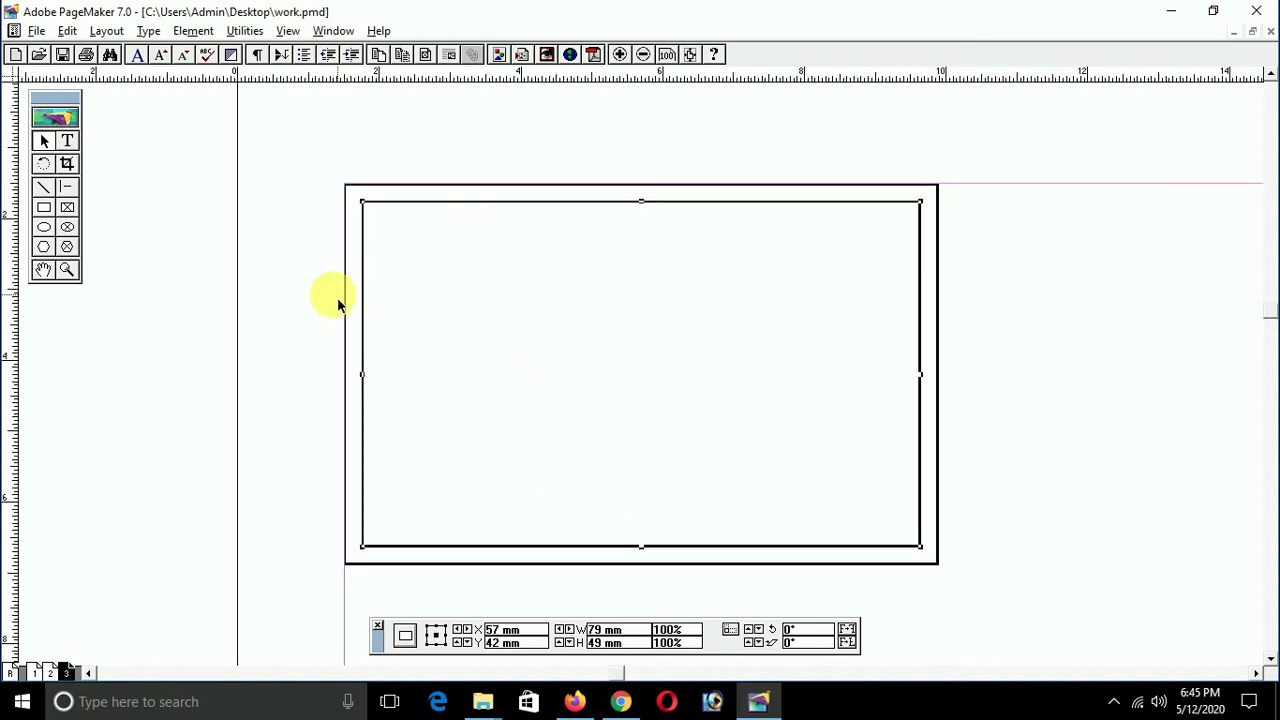
right_click(276, 288)
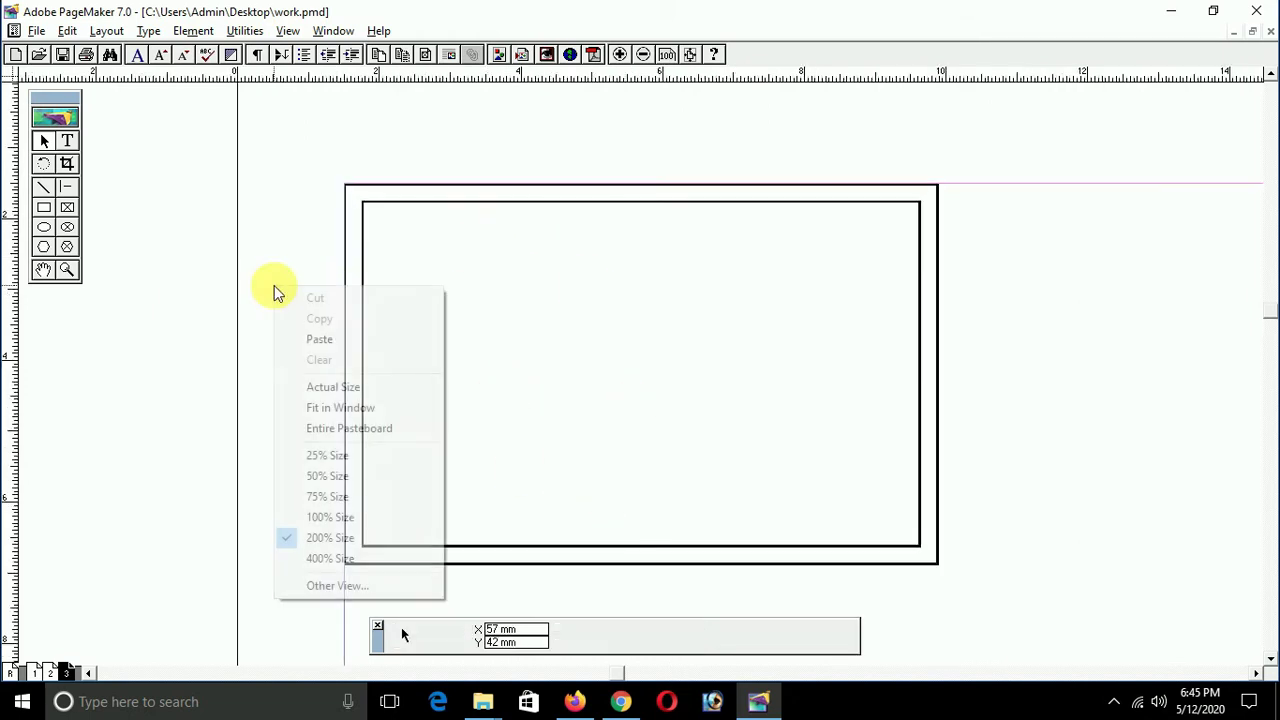
right_click(260, 192)
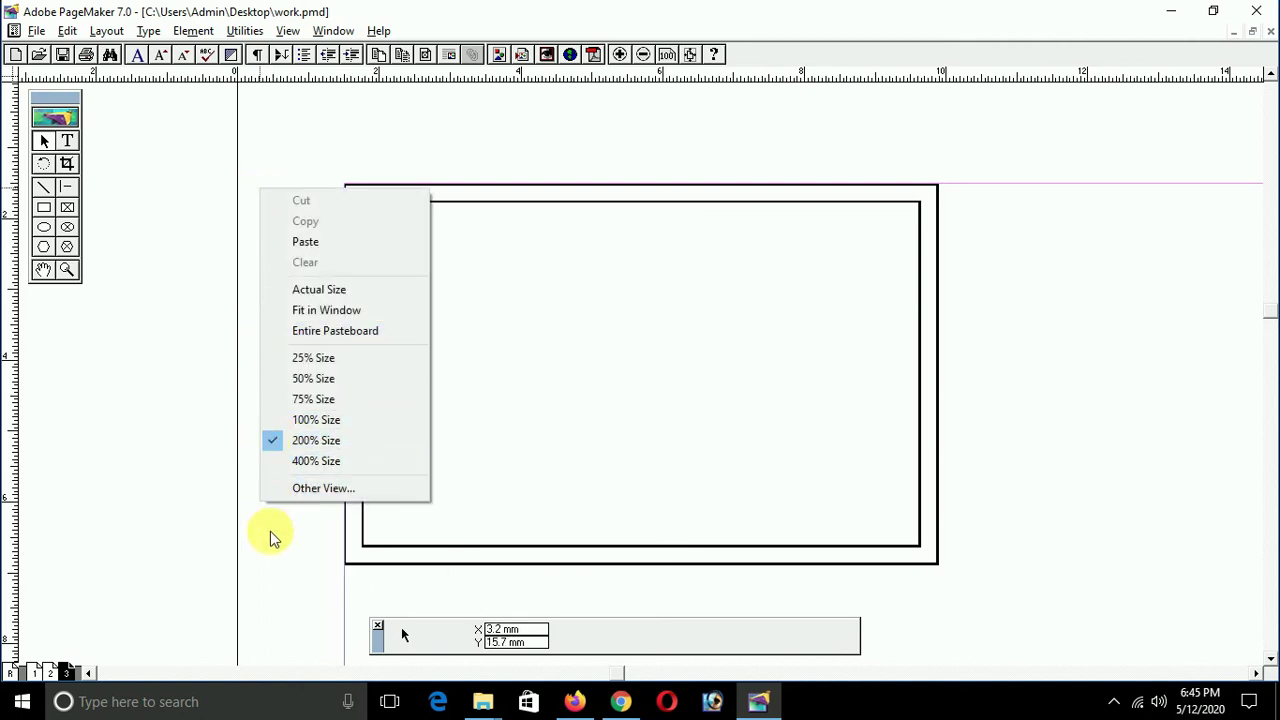
left_click(414, 534)
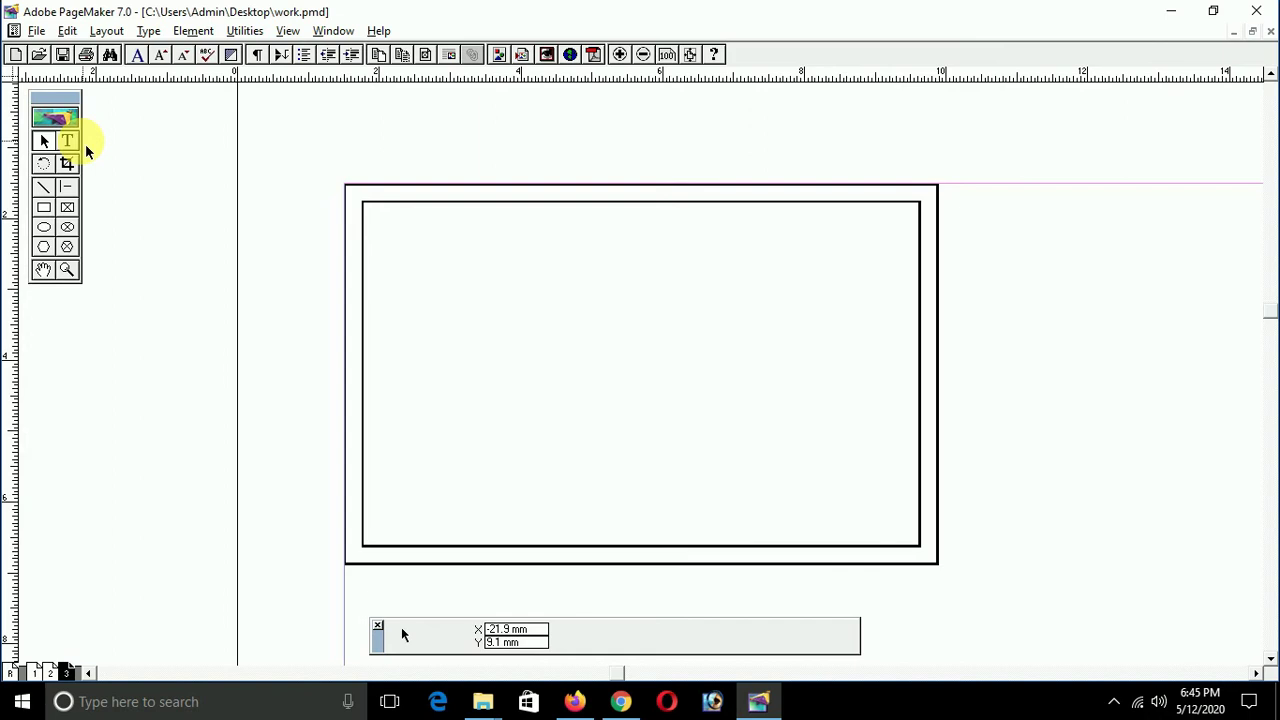
Step: Draw a text frame at the card's inner top-left, enter the holder's first name and choose Brush Script MT
left_click(85, 143)
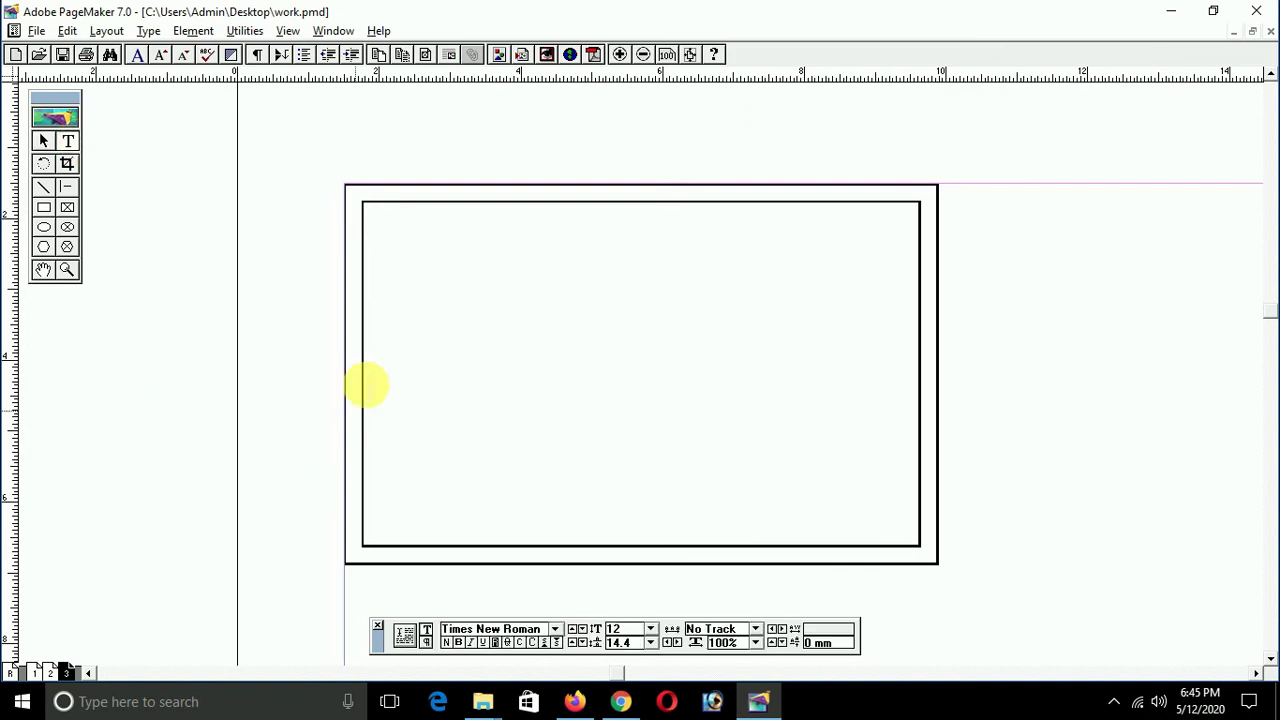
left_click_drag(366, 218, 621, 300)
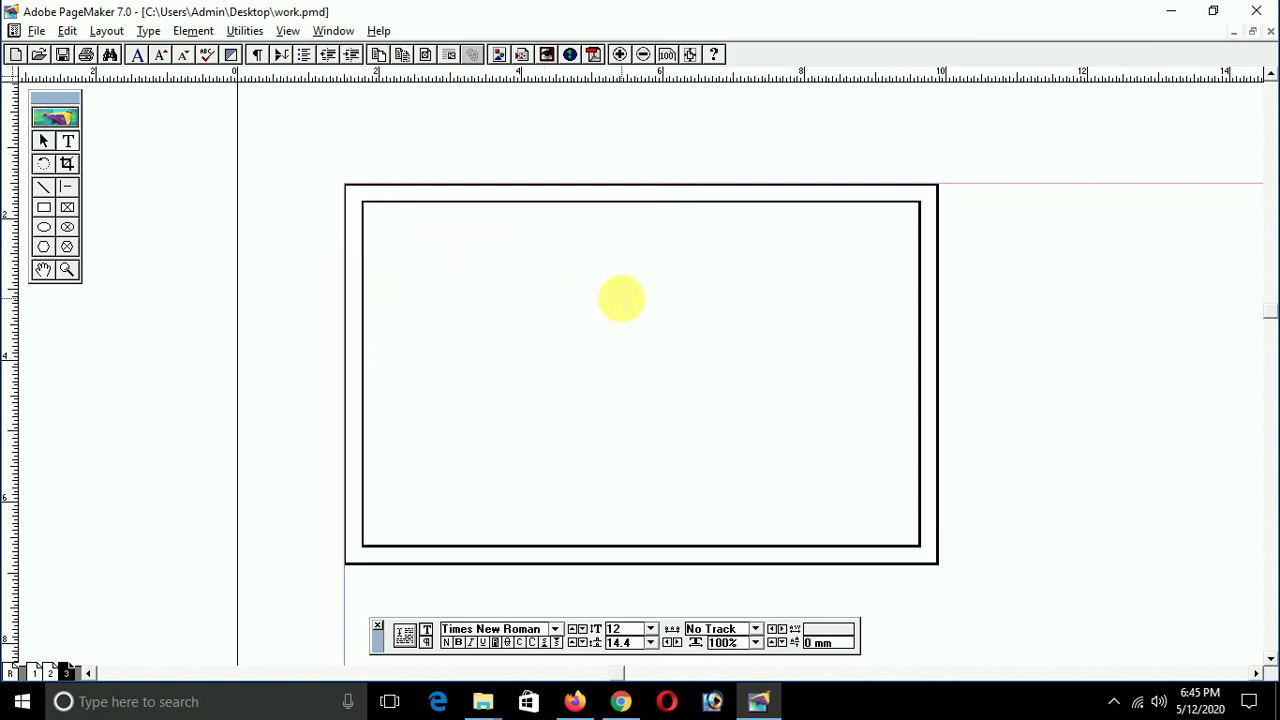
key("ctrl+grave")
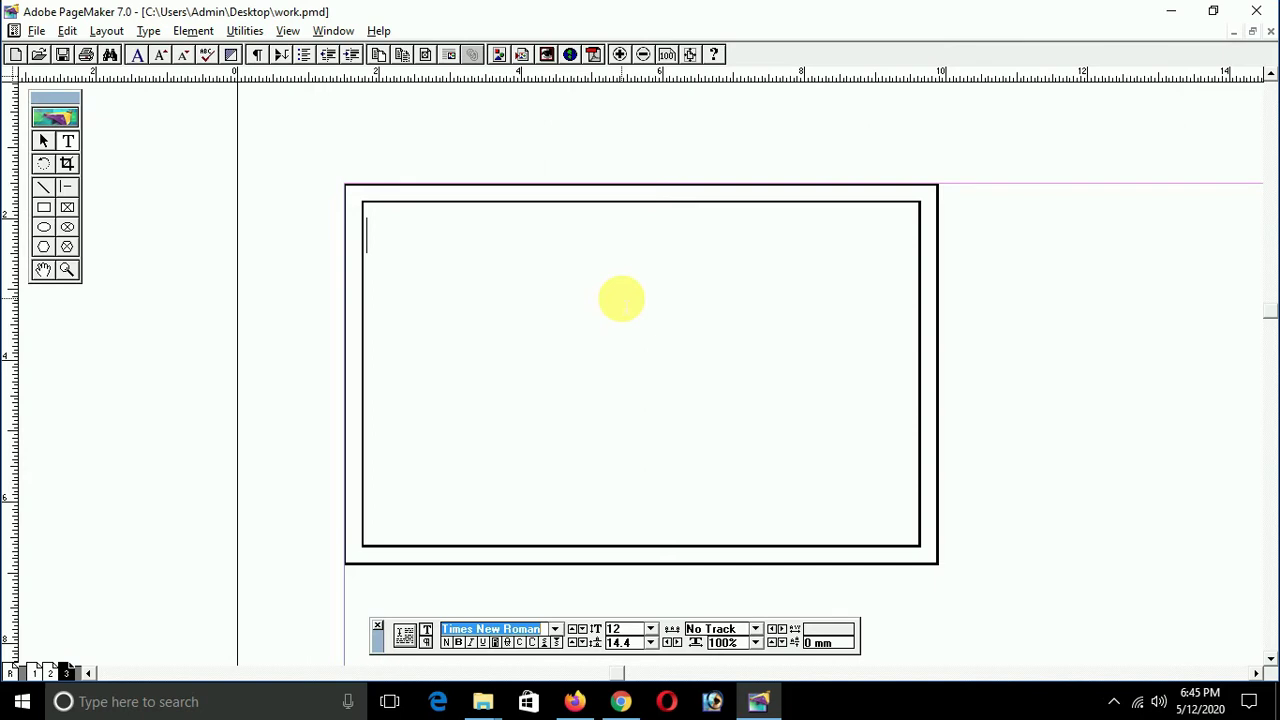
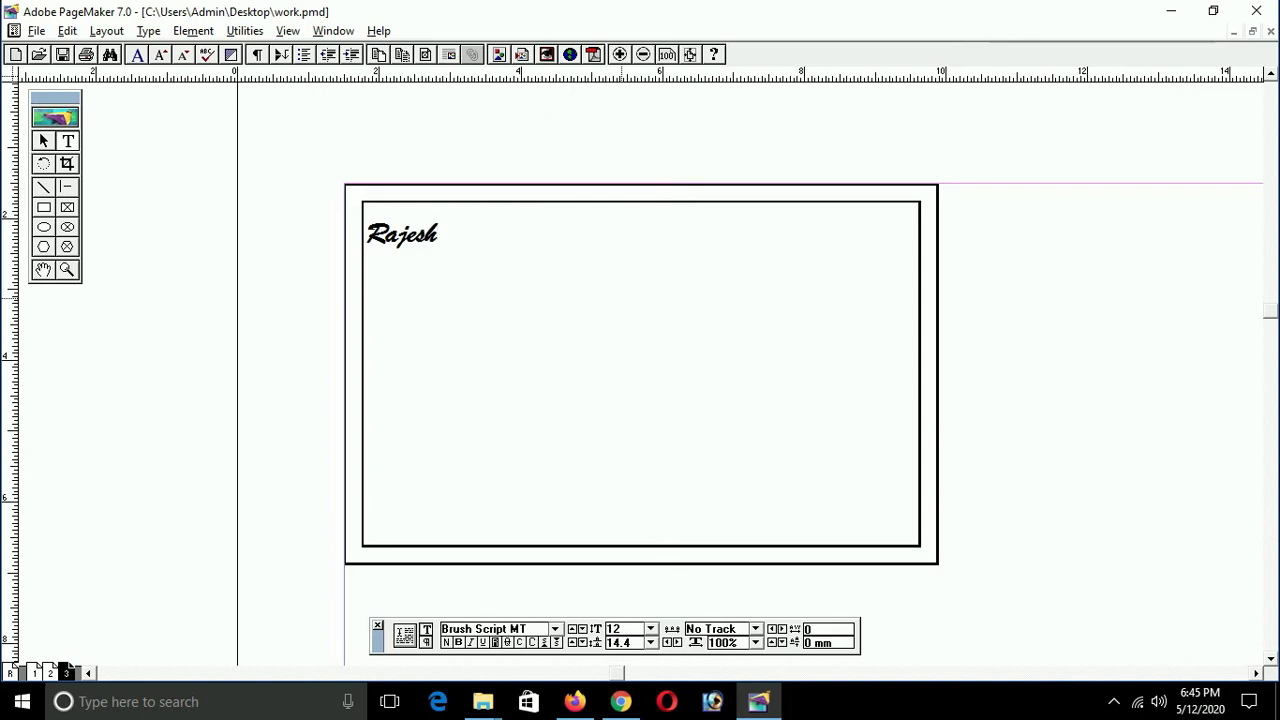
left_click(555, 629)
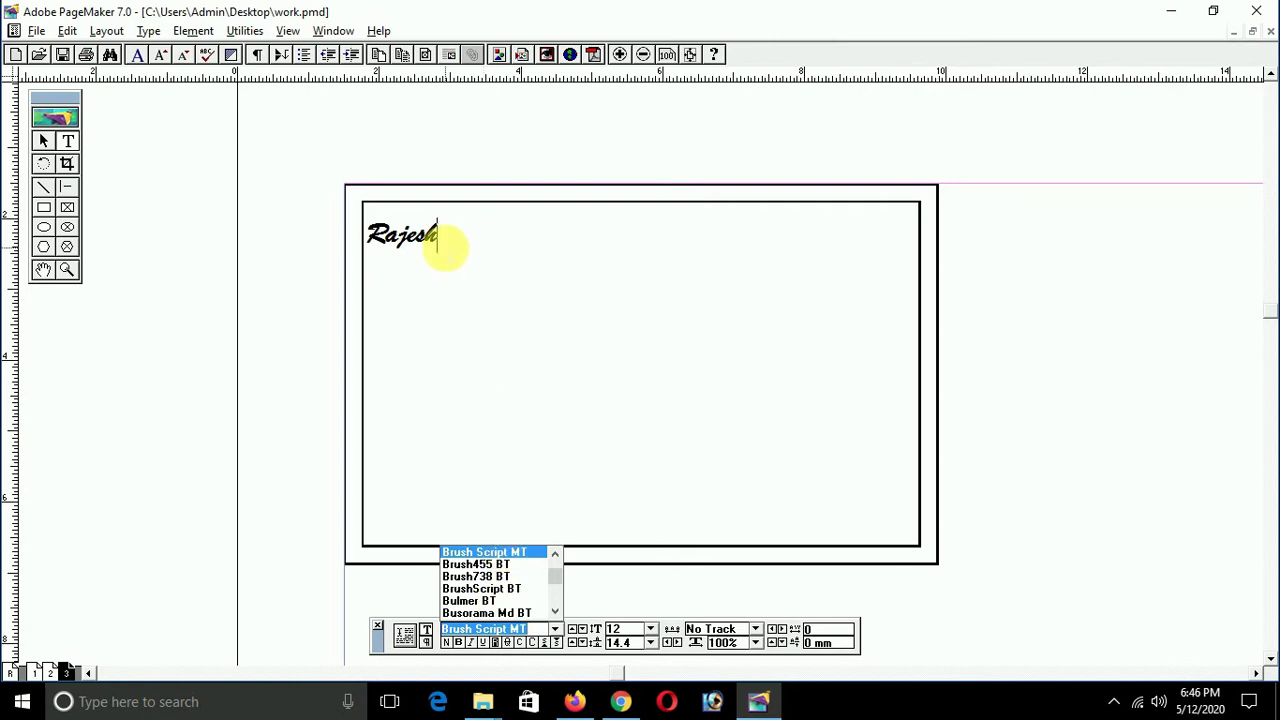
Step: Keep Brush Script MT, add the initial after the name, and narrow the text block to fit
key("BackSpace")
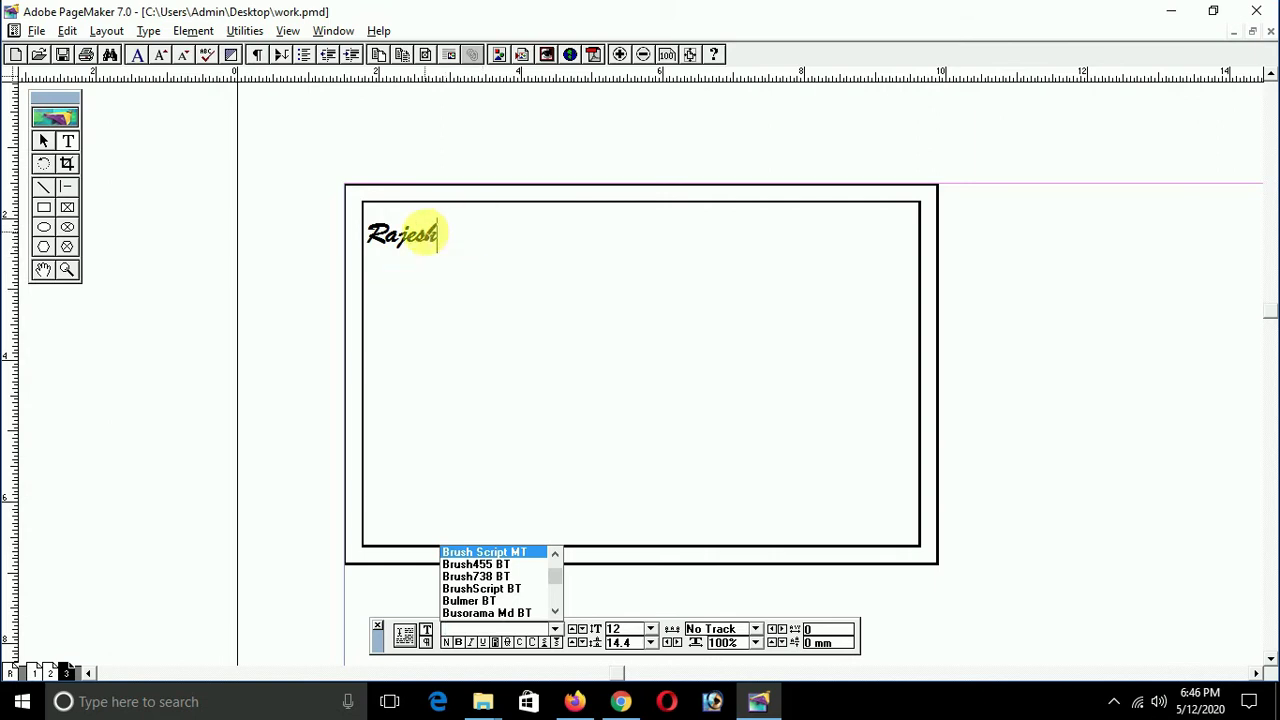
left_click(430, 233)
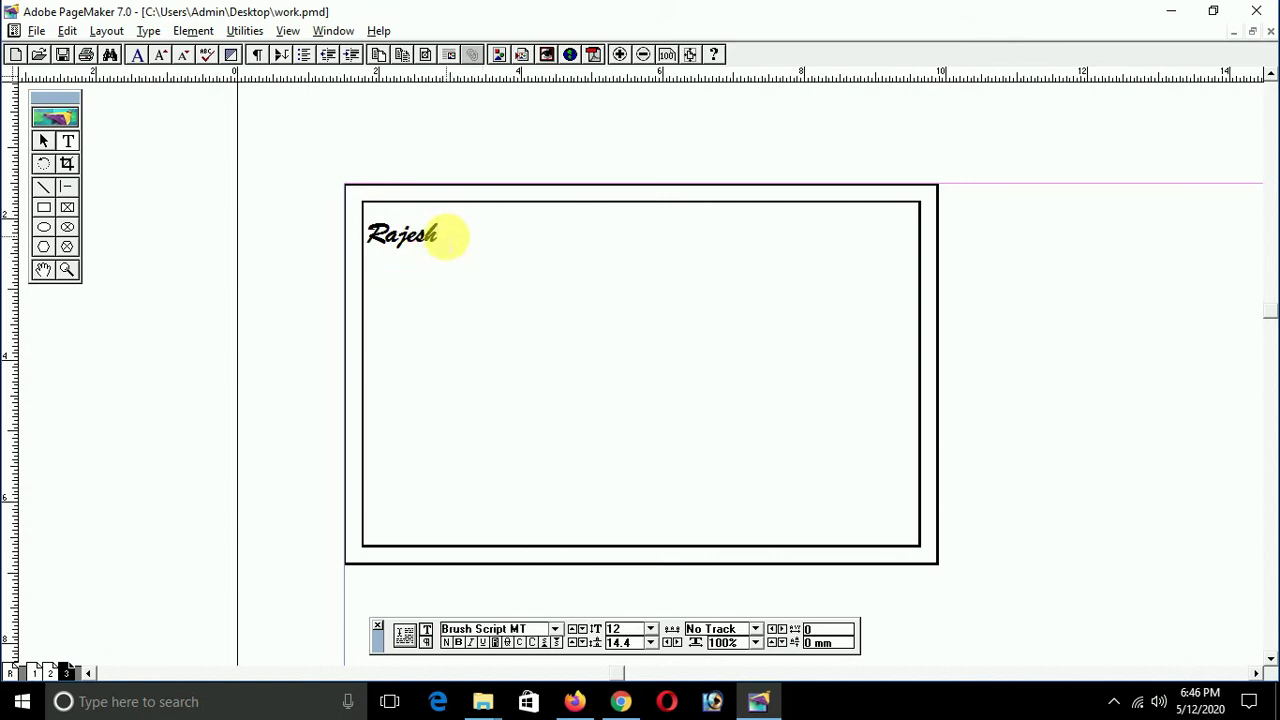
type("B")
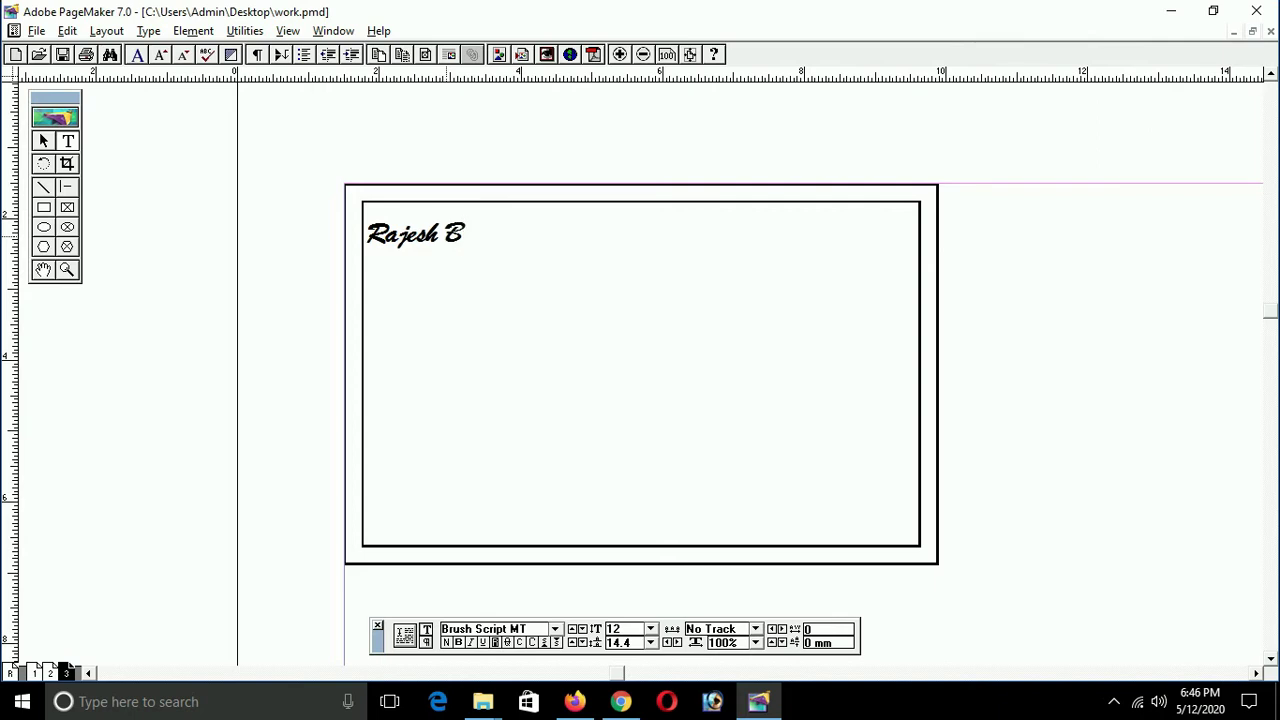
key("ctrl+space")
left_click(452, 247)
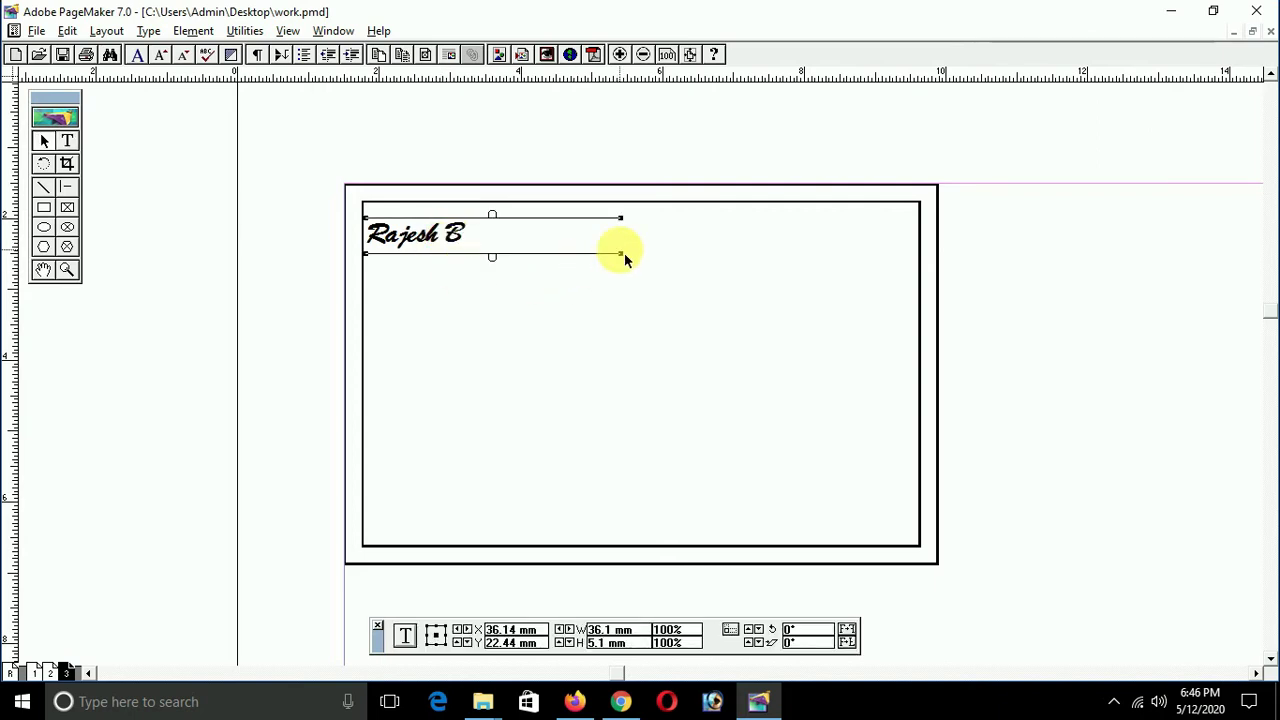
left_click_drag(621, 255, 474, 338)
Step: Reduce the name line to 9 pt and nudge its block up into the top-left corner
double_click(449, 230)
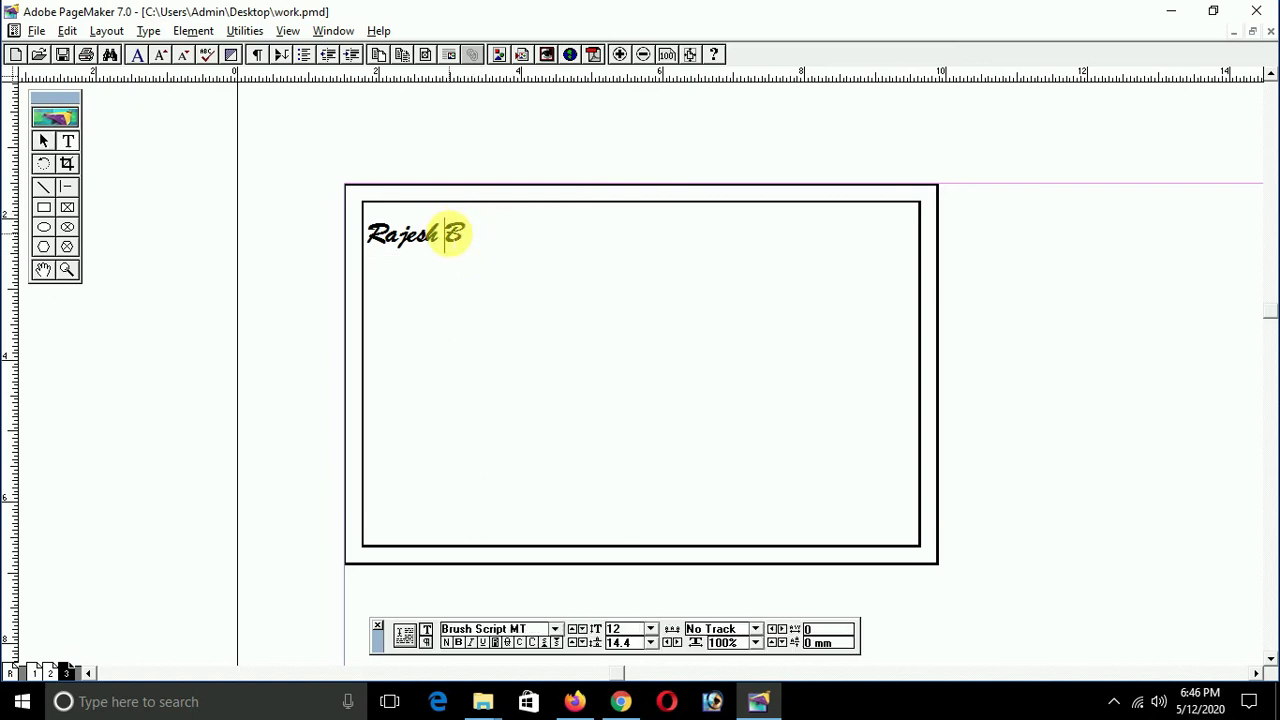
triple_click(453, 235)
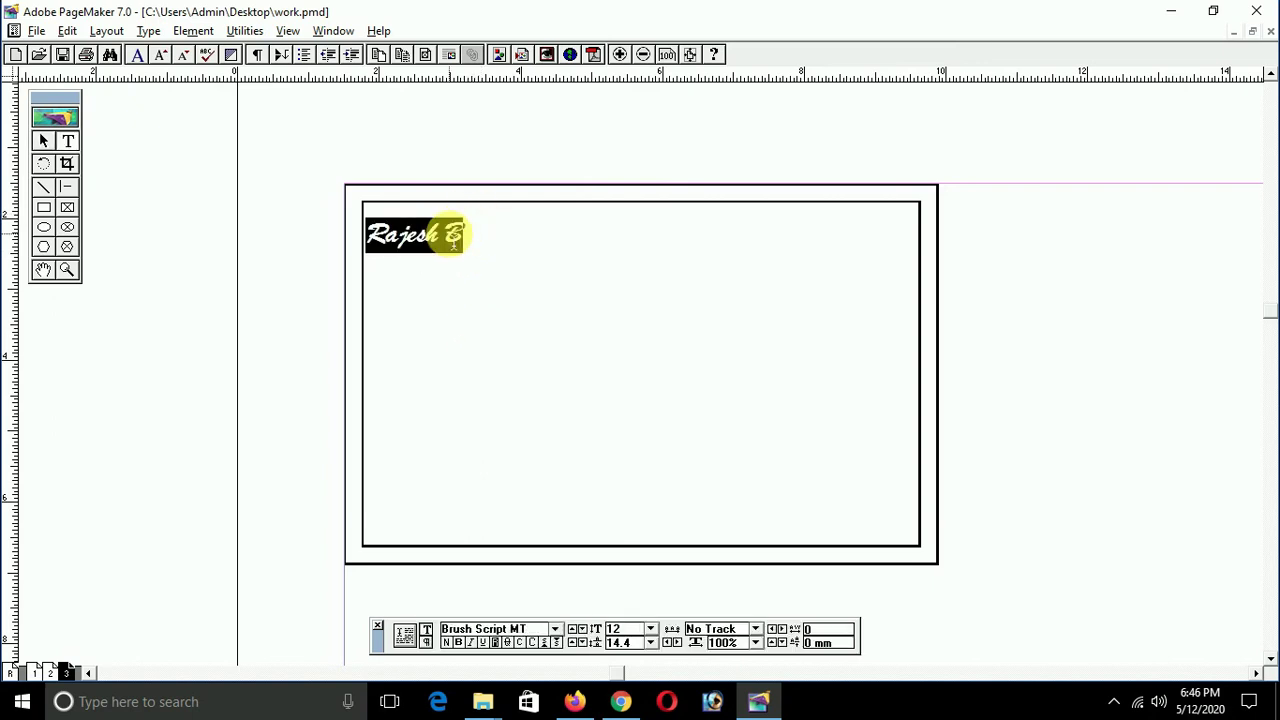
key("ctrl+shift+comma")
key("ctrl+shift+comma")
key("ctrl+shift+comma")
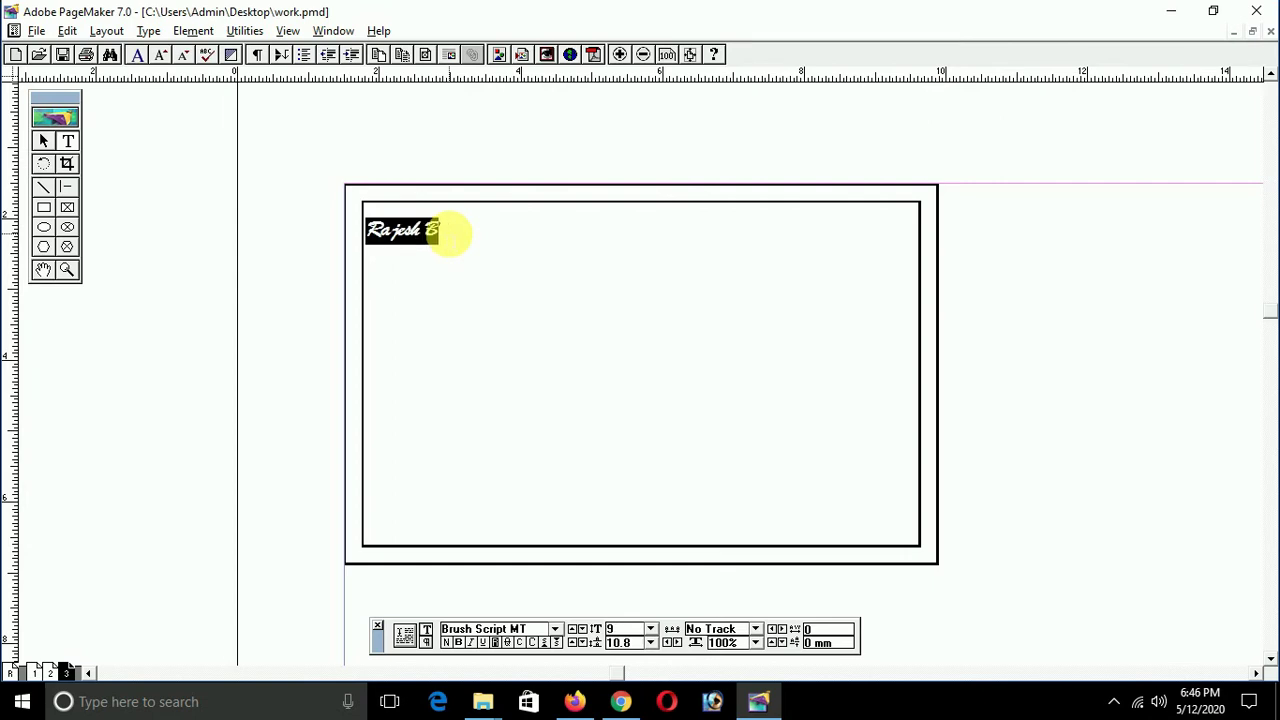
key("Escape")
left_click(434, 229)
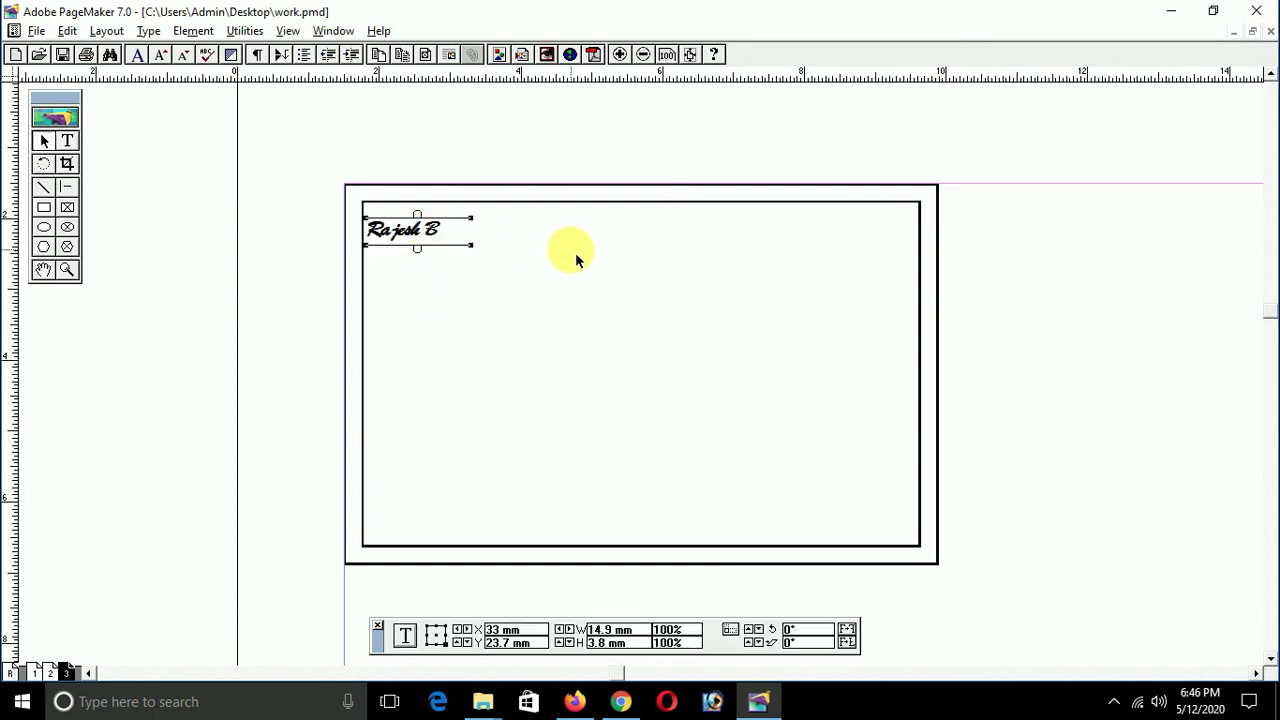
key("Up")
key("Up")
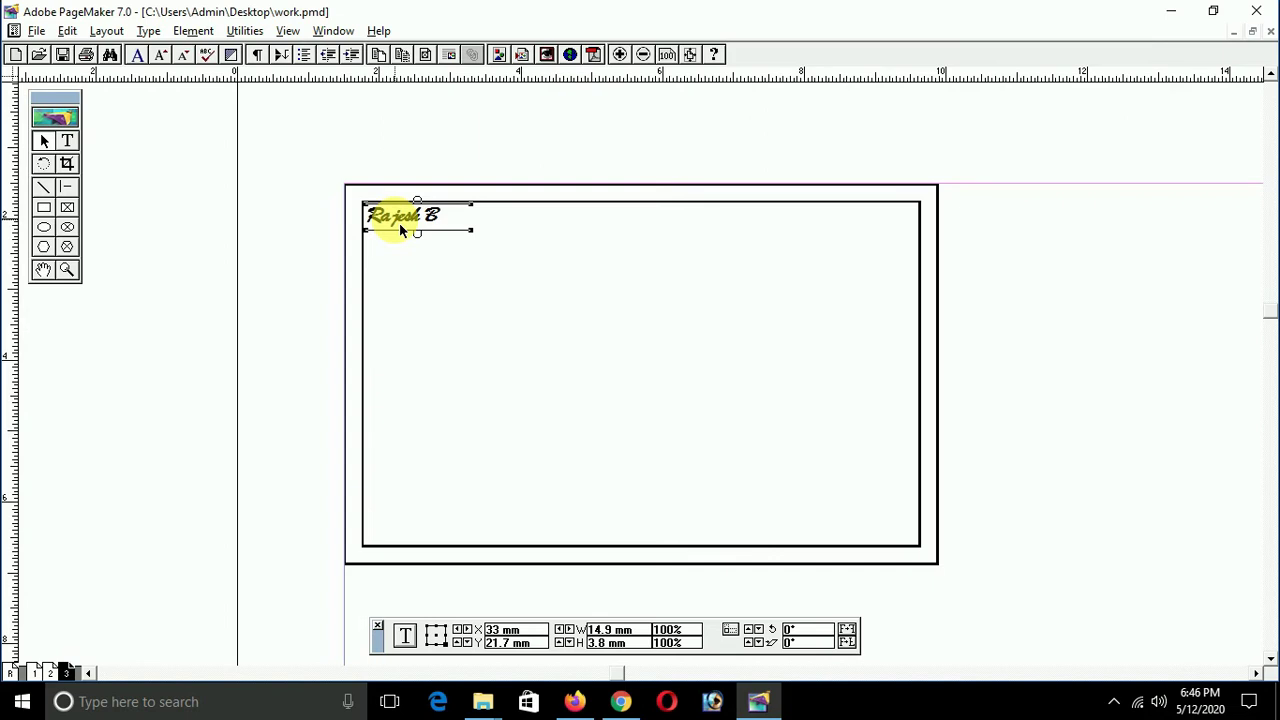
Step: Drag a copy of the name block to the card's top right, widen it, and select its text
left_click_drag(401, 221, 817, 292)
left_click_drag(877, 238, 917, 280)
double_click(838, 215)
key("ctrl+a")
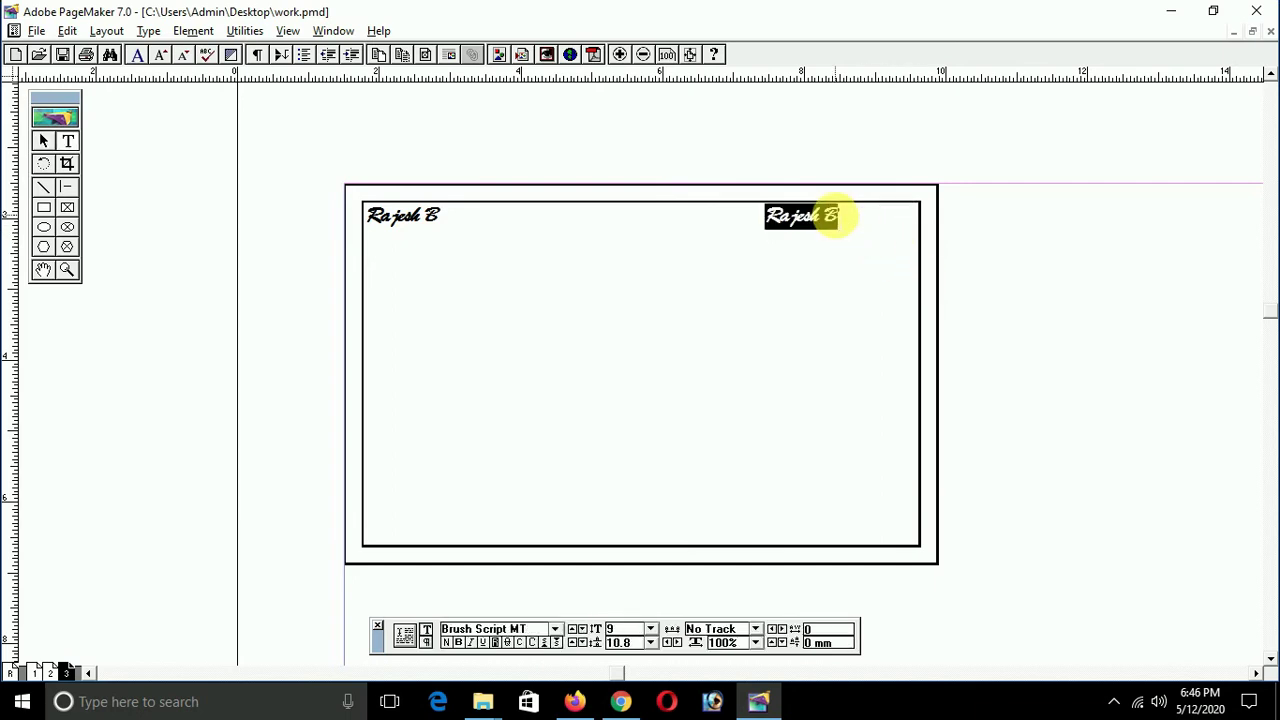
key("ctrl+grave")
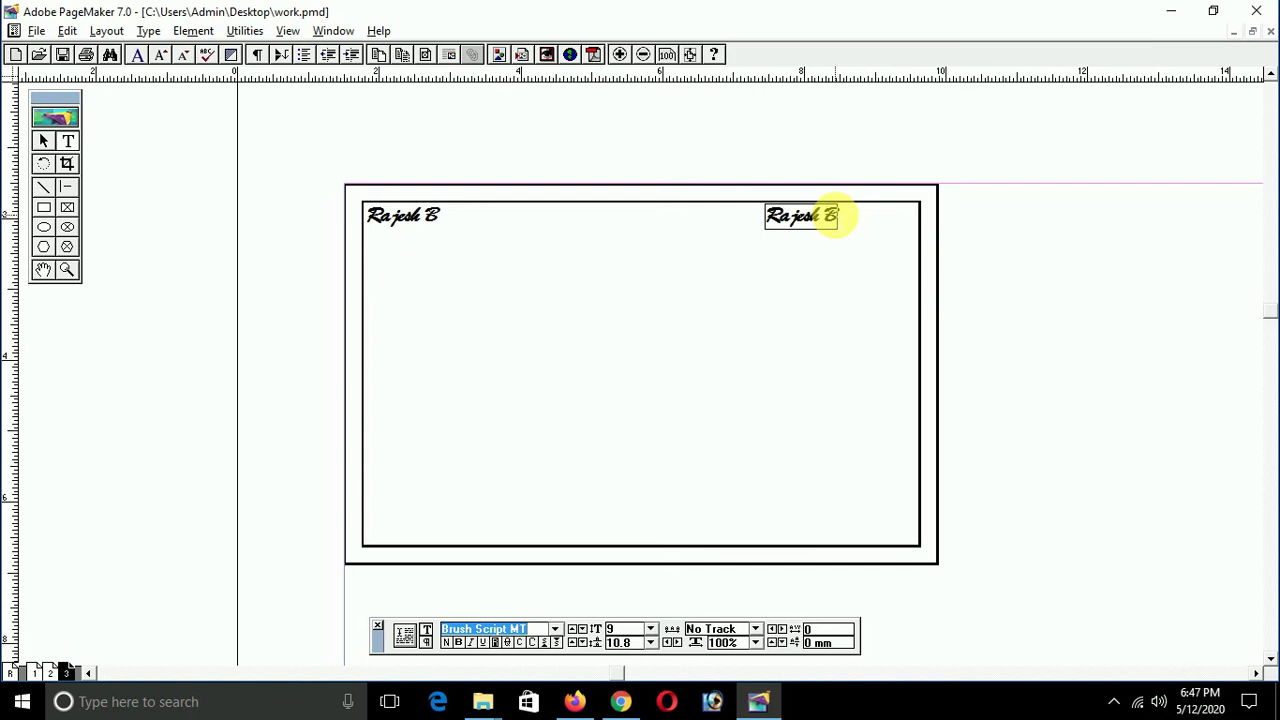
Step: Set the top-right text to Arial and replace it with 'Cell:' followed by the phone number
type("Ar")
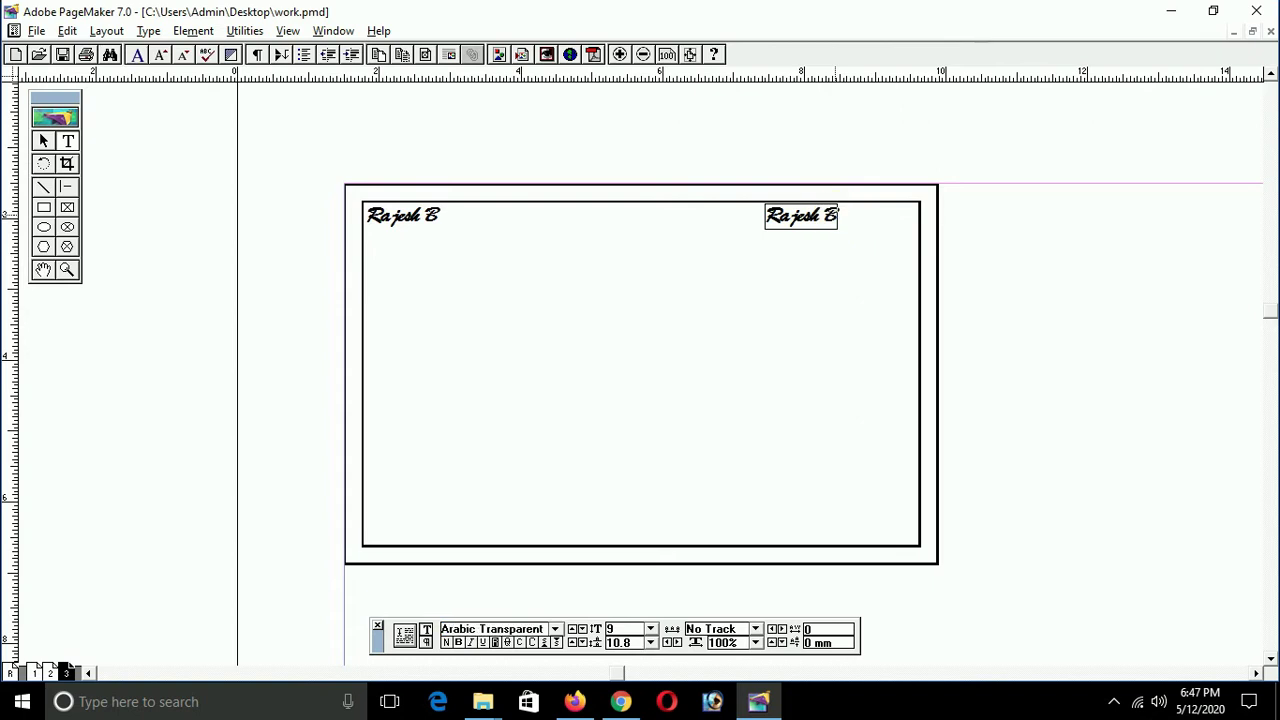
type("ial")
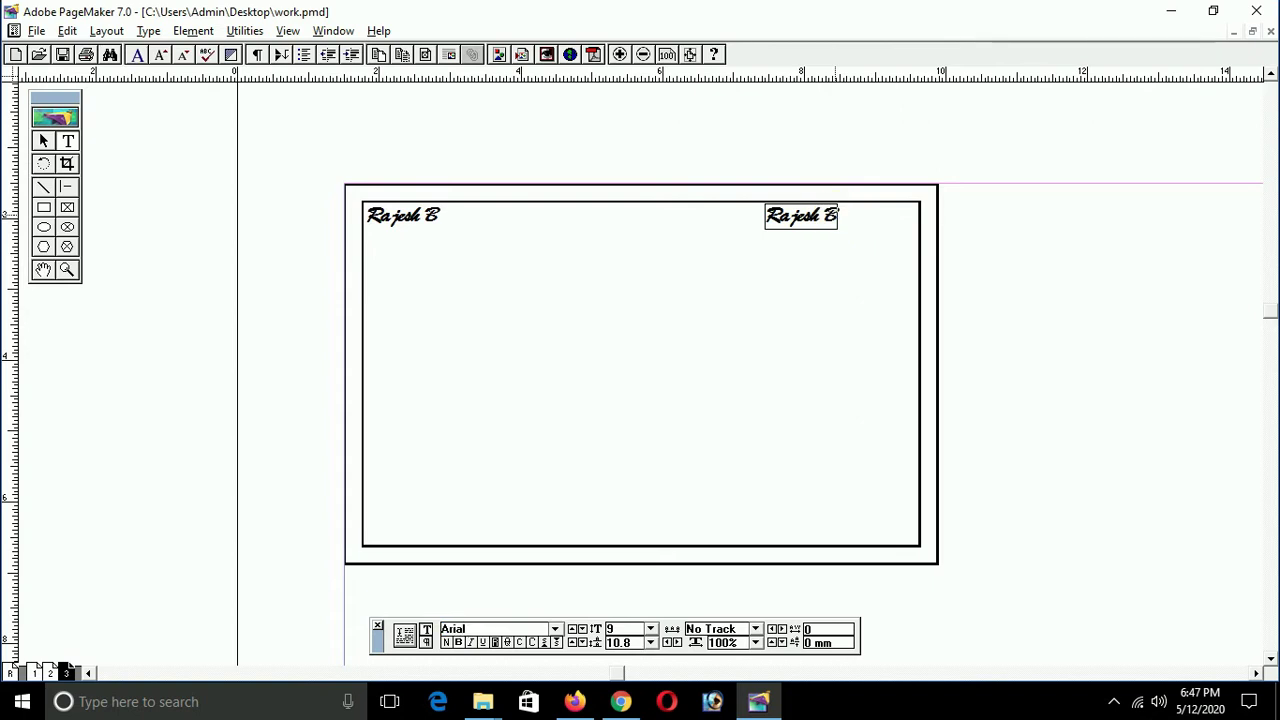
key("Return")
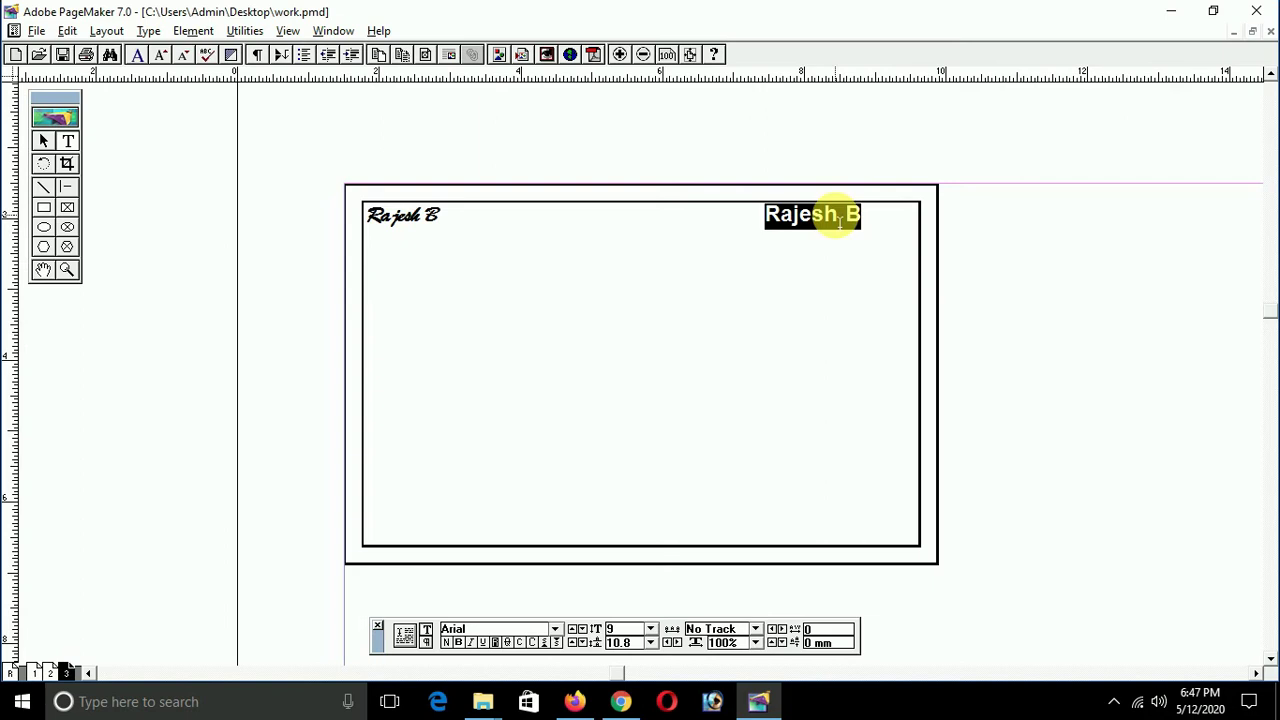
type("Cell:")
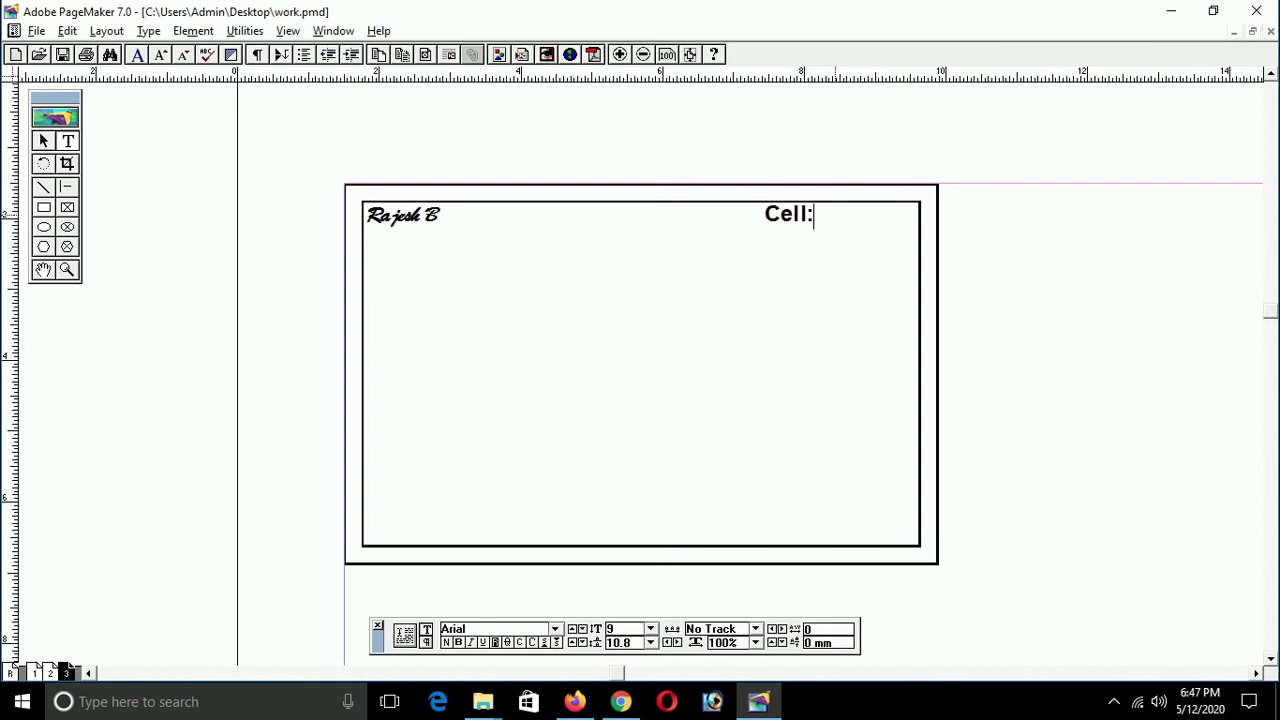
type(" 55555 5555")
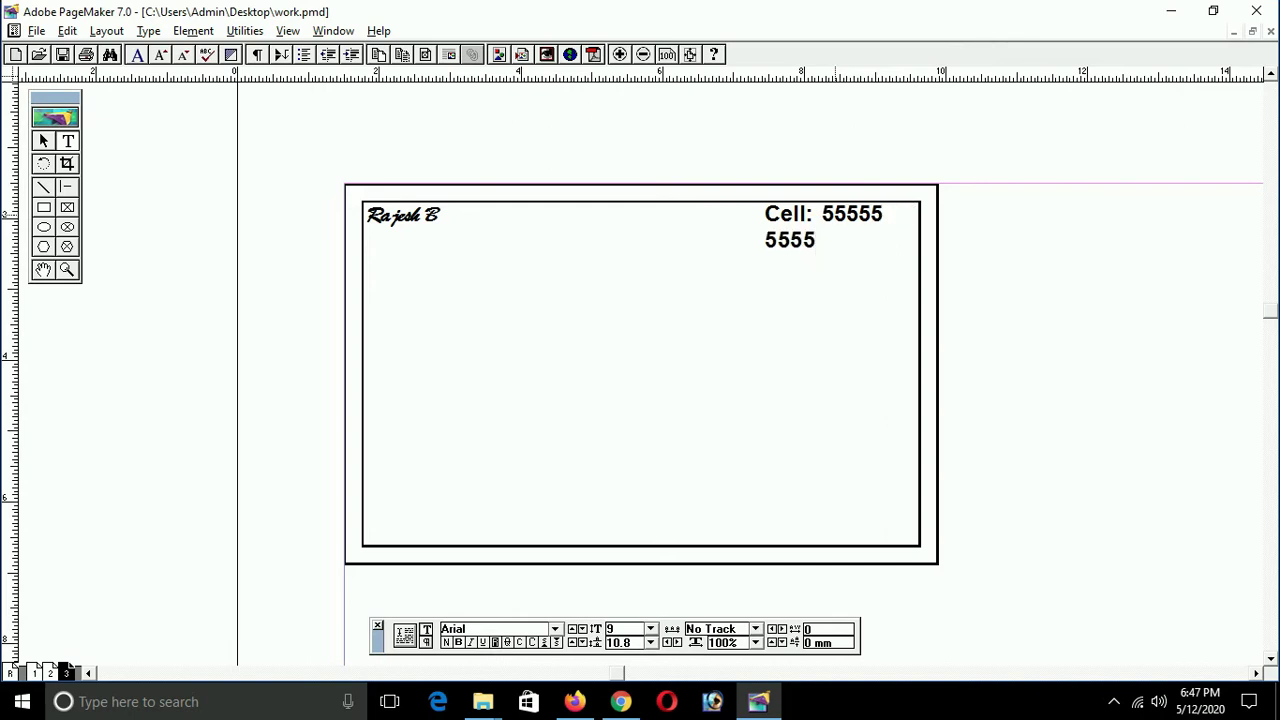
type("5")
Step: Widen the cell-number block leftward so it fits on one line, and remove its bold
left_click(43, 141)
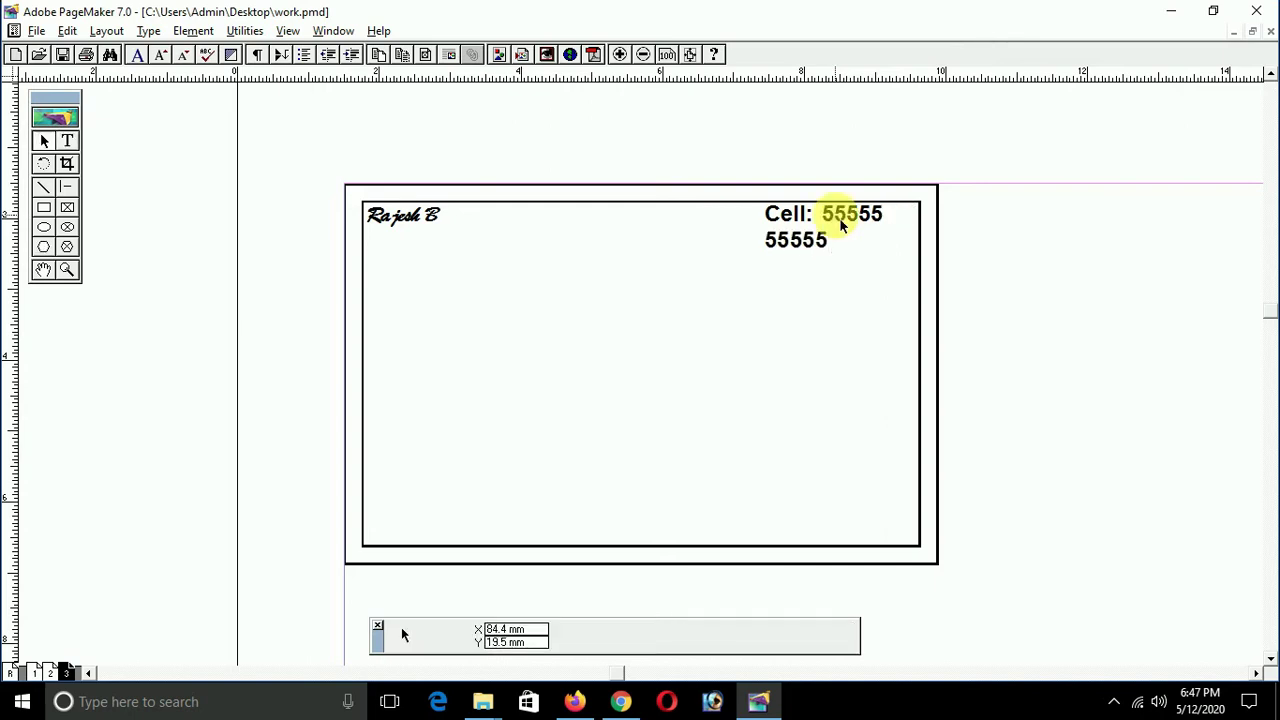
left_click(800, 249)
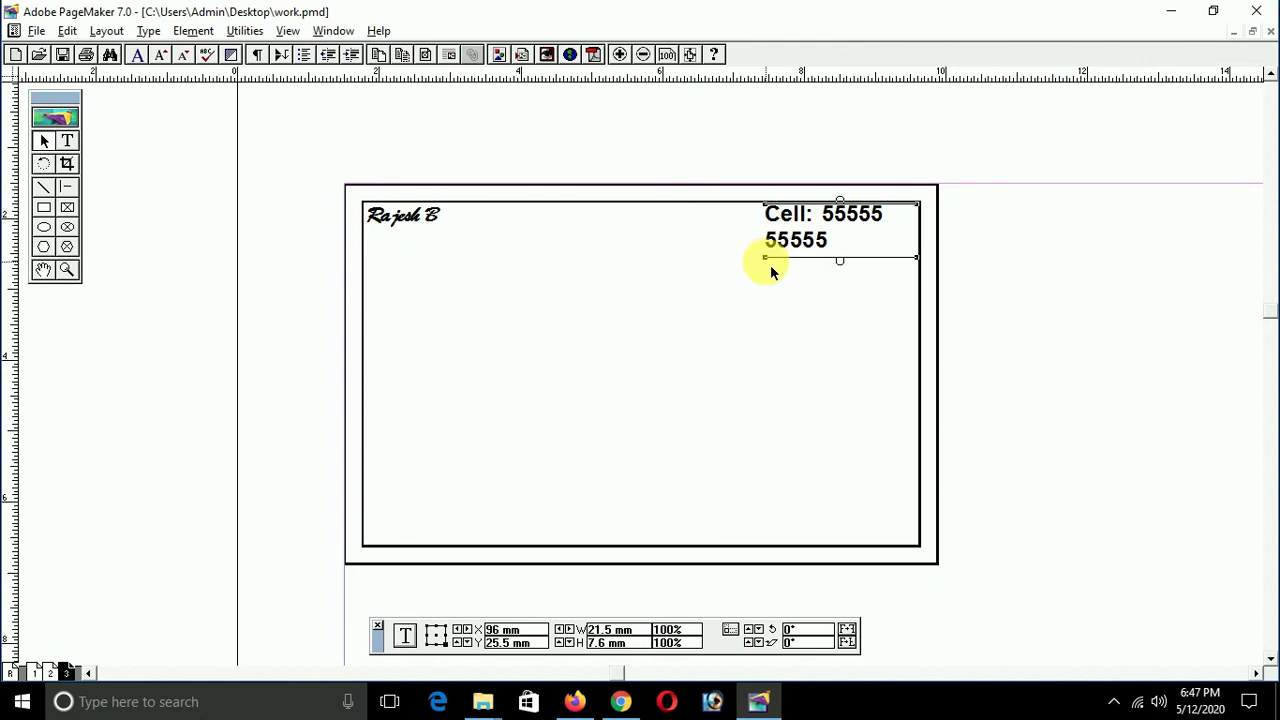
left_click_drag(766, 262, 727, 251)
double_click(789, 219)
triple_click(789, 222)
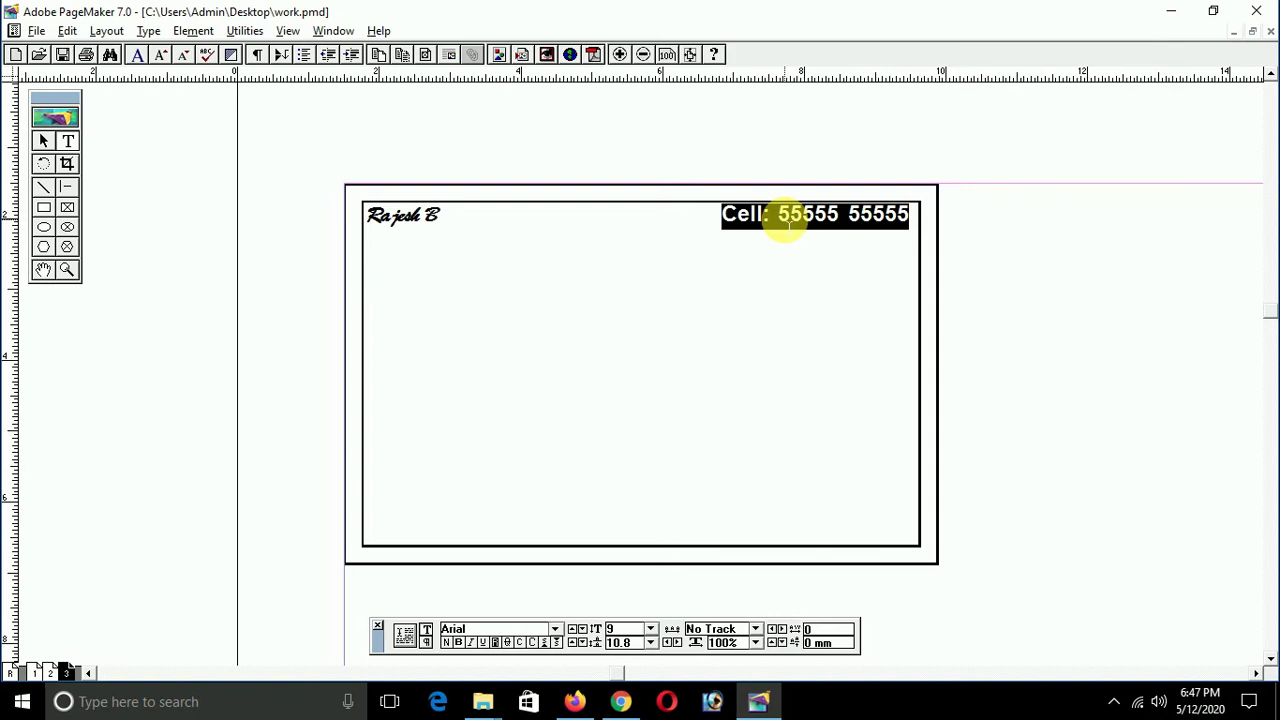
key("ctrl+shift+b")
key("ctrl+shift+b")
Step: Place a copy of the name block mid-card, stretched across the card width, and select its text
left_click(406, 218)
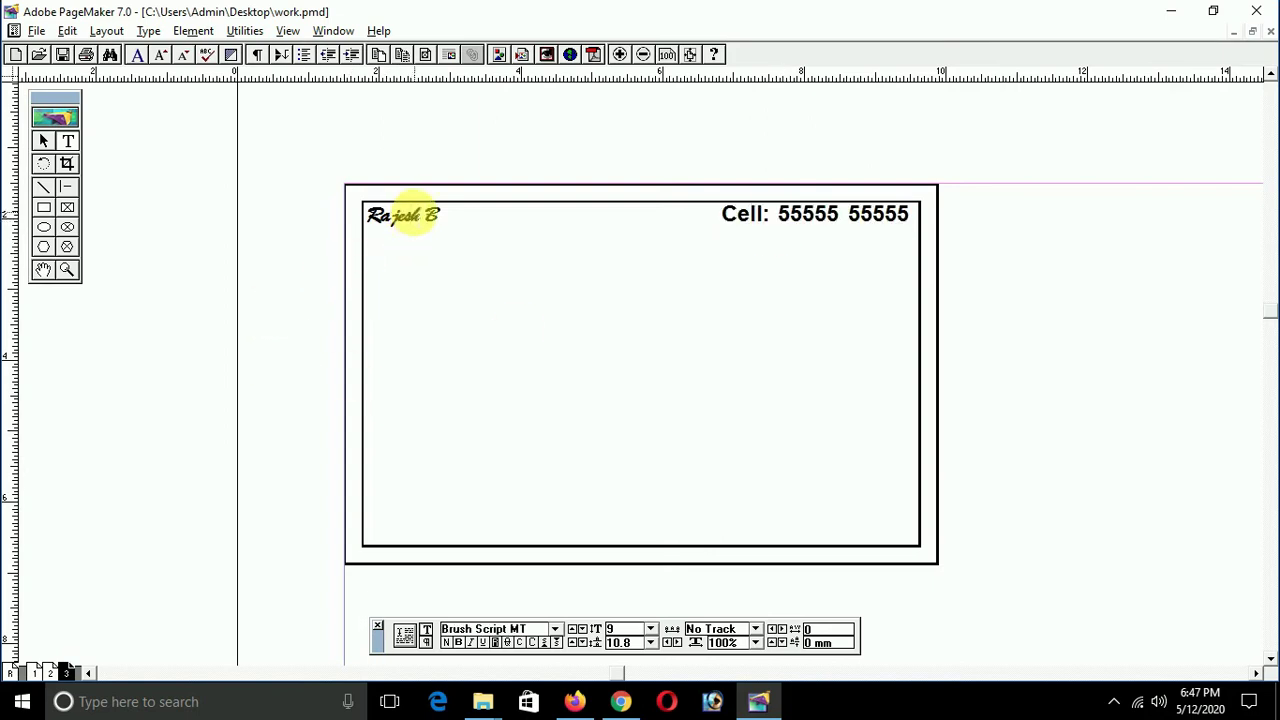
triple_click(412, 216)
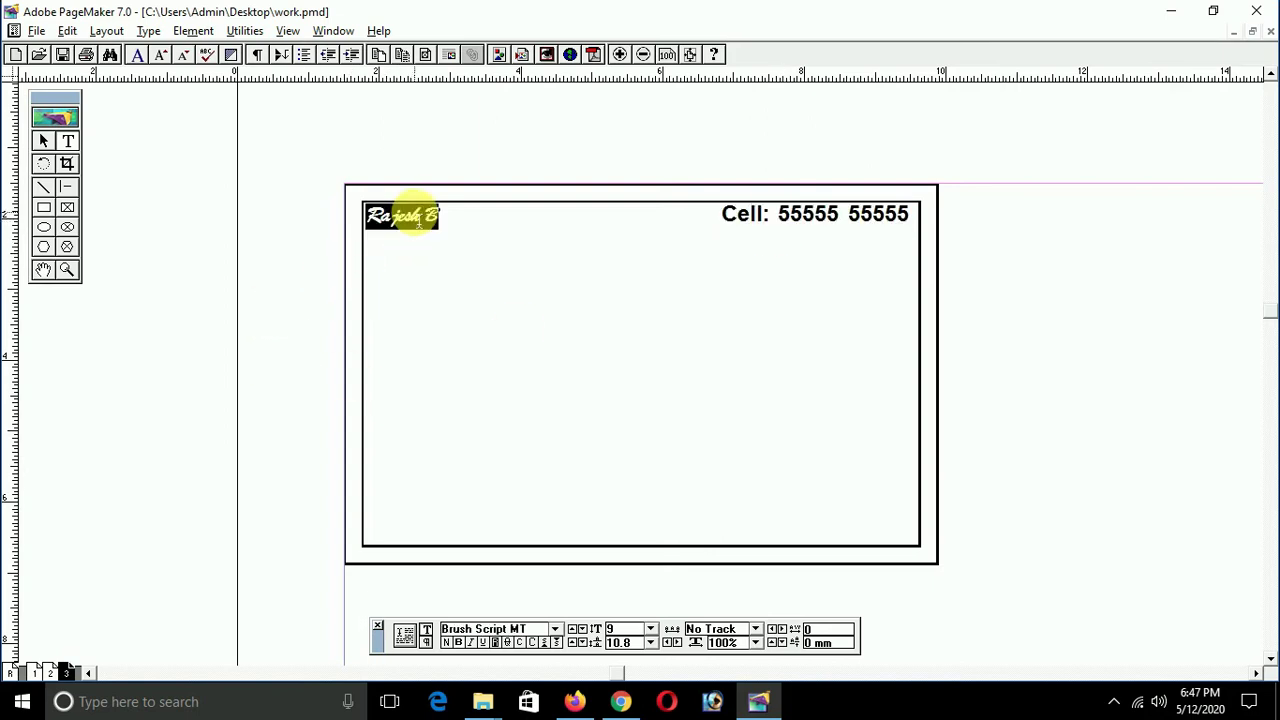
key("ctrl+space")
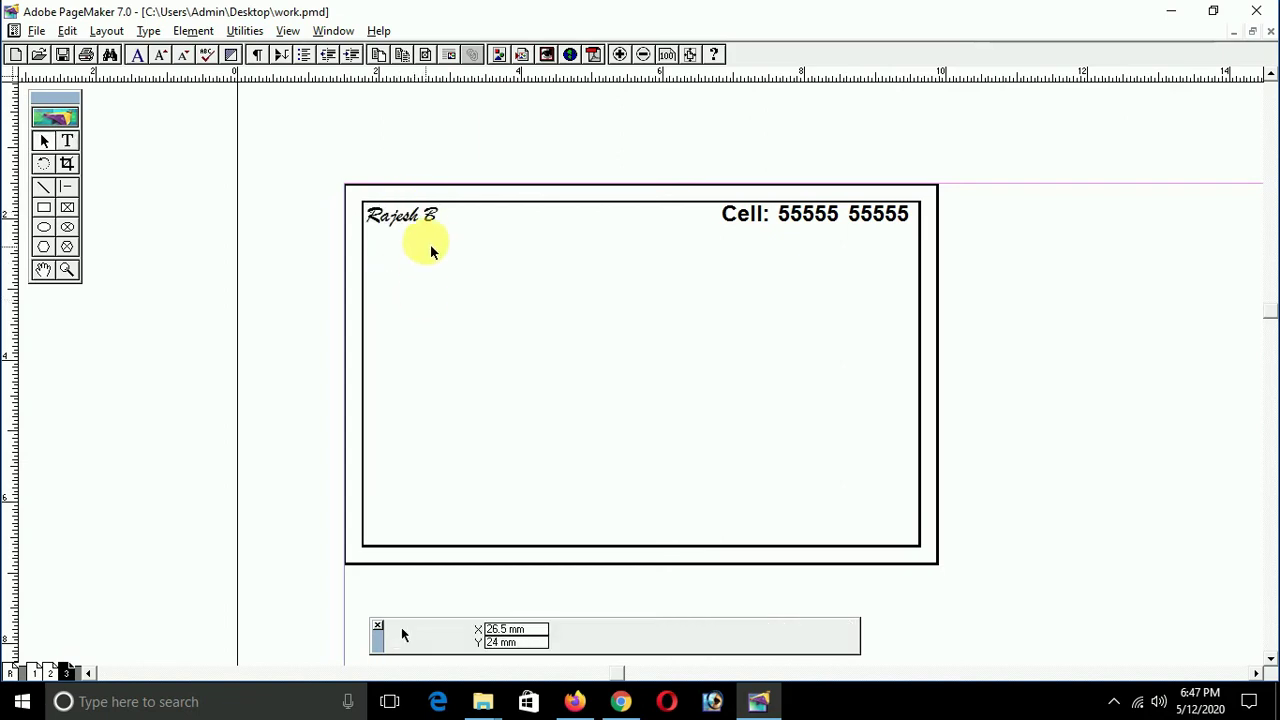
left_click(423, 232)
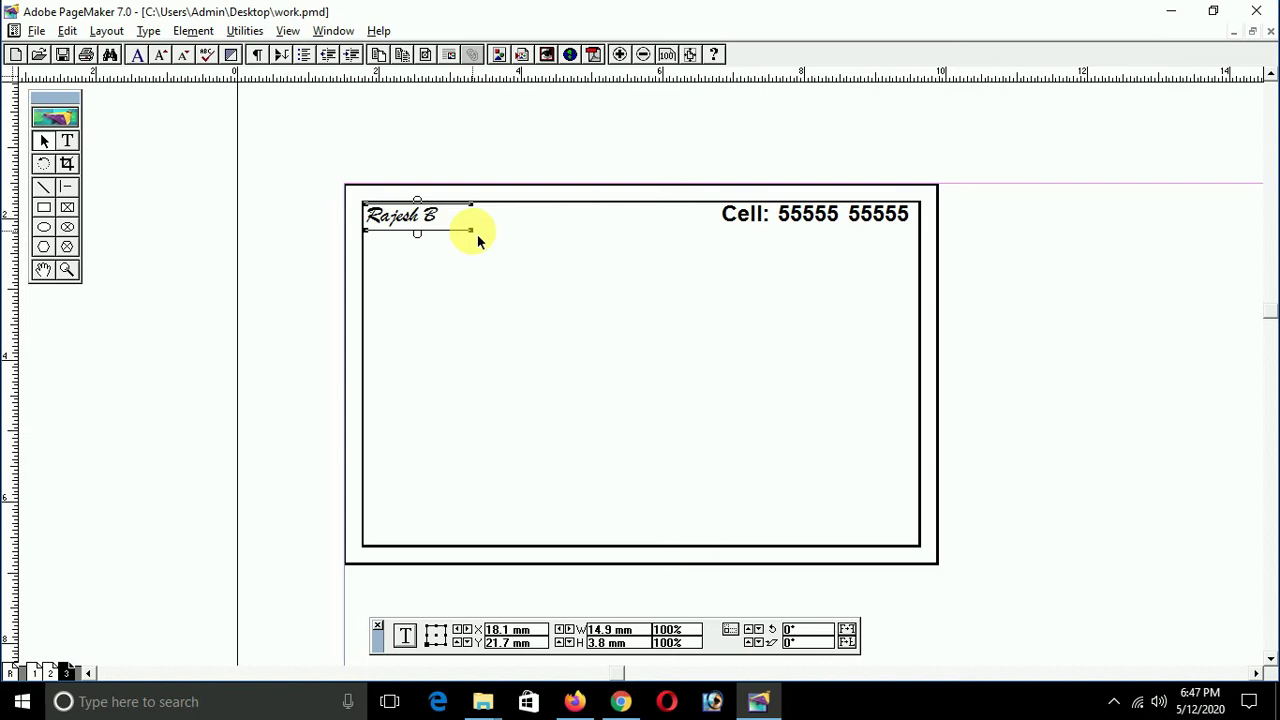
left_click_drag(468, 262, 930, 490)
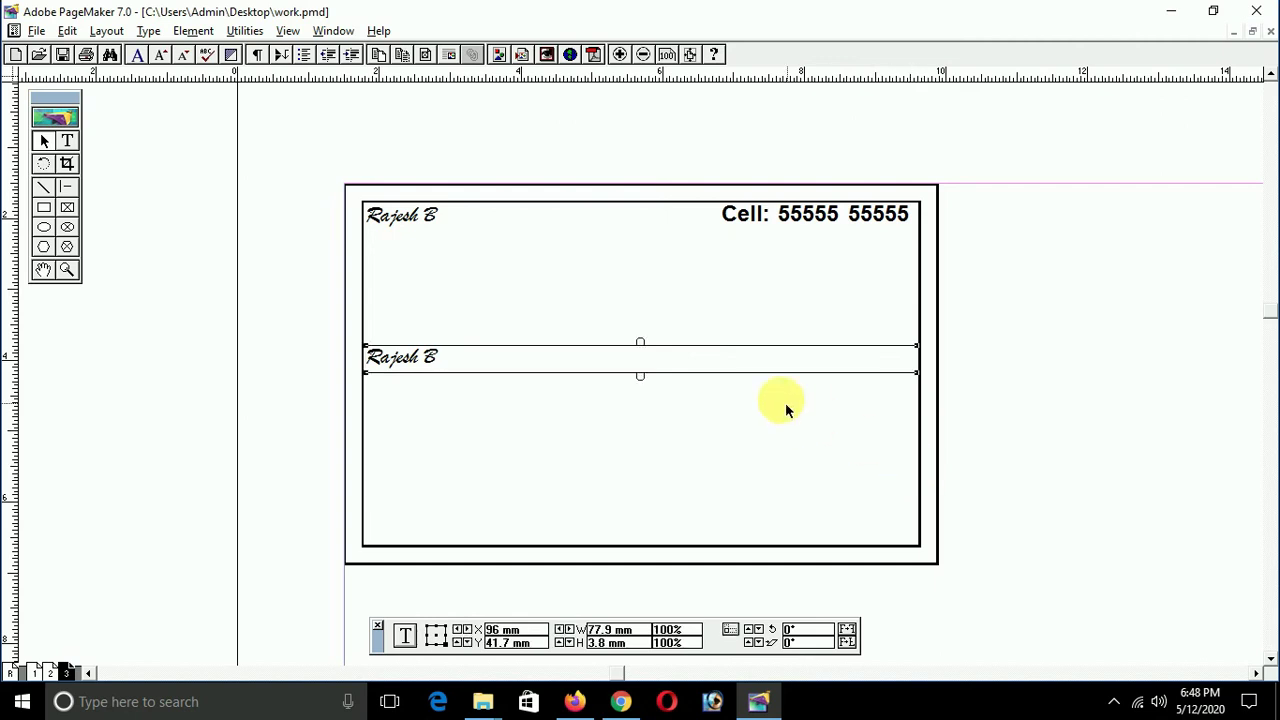
double_click(465, 357)
key("ctrl+a")
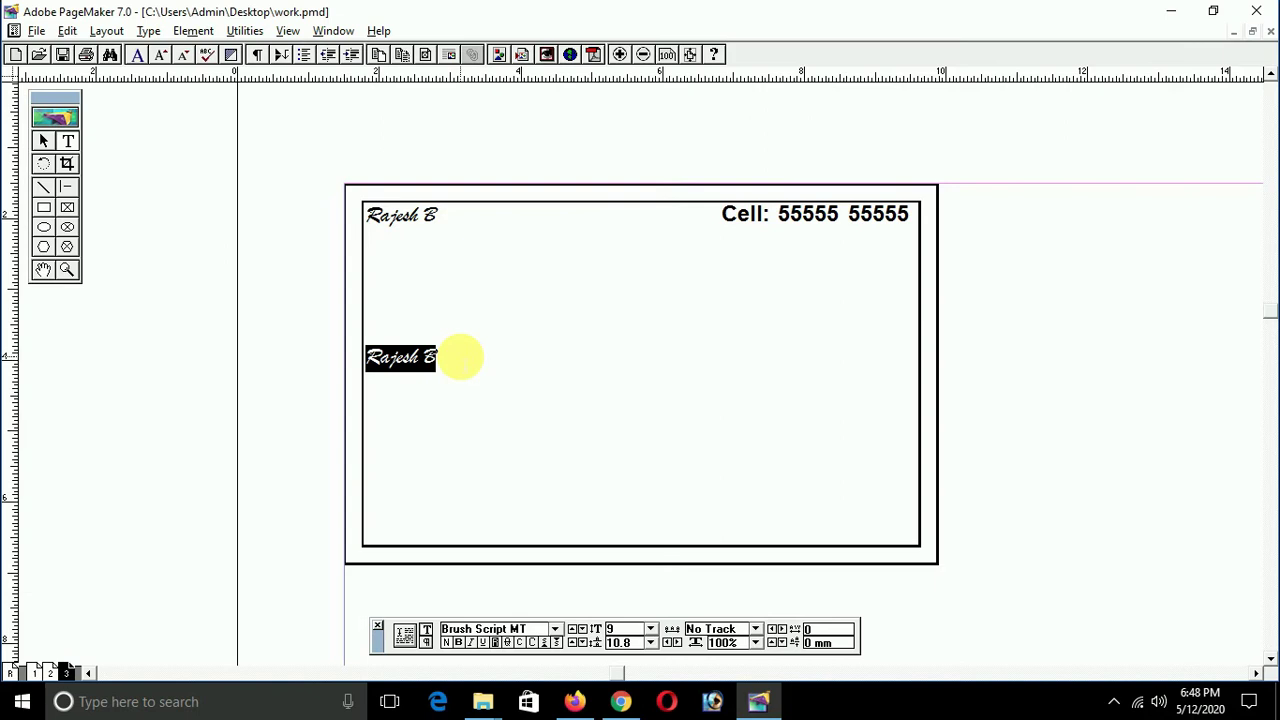
Step: Centre the middle name line and enlarge it to 18 pt
key("ctrl+shift+c")
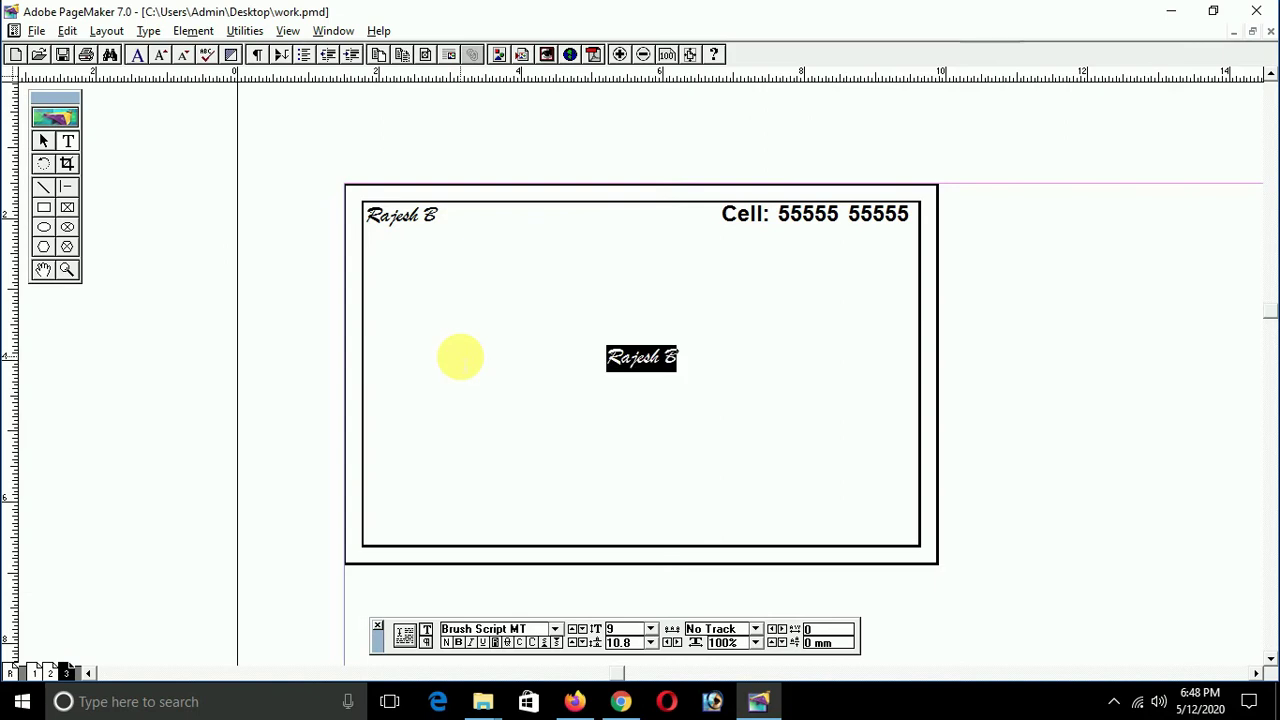
key("ctrl+alt+shift+period")
key("ctrl+alt+shift+period")
key("ctrl+alt+shift+period")
key("ctrl+alt+shift+period")
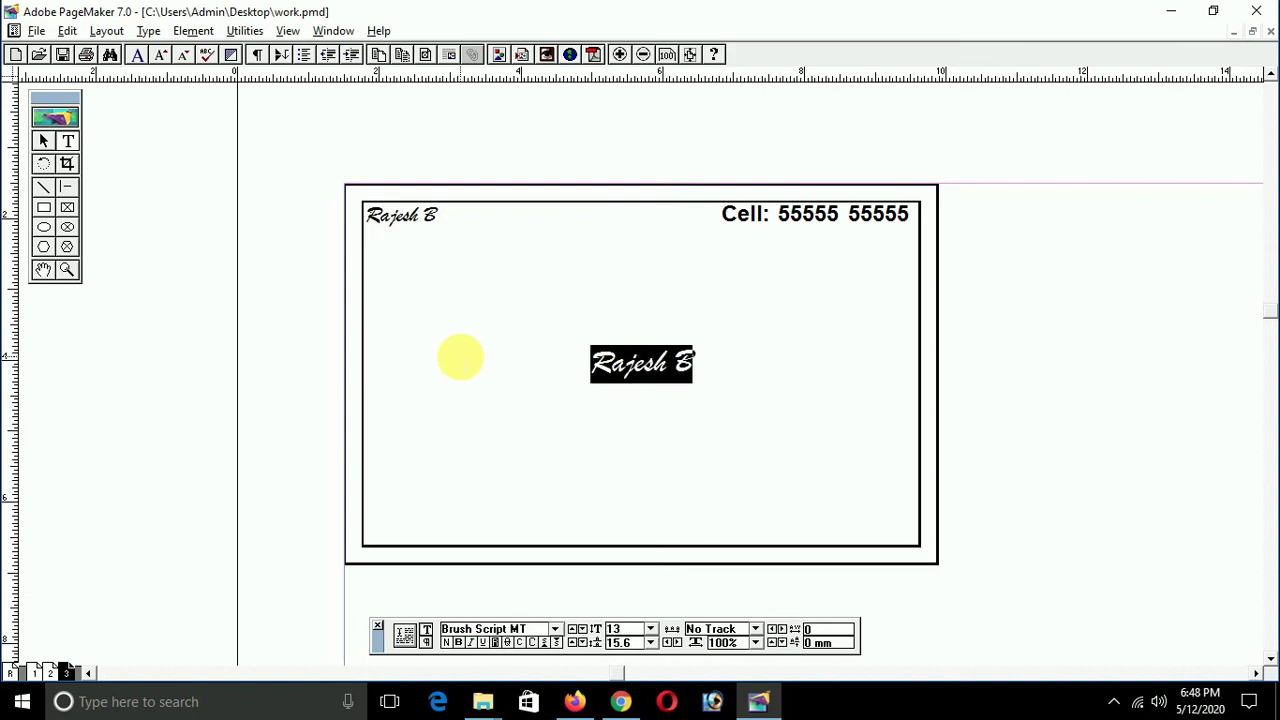
key("ctrl+alt+shift+period")
key("ctrl+alt+shift+period")
key("ctrl+alt+shift+period")
key("ctrl+alt+shift+period")
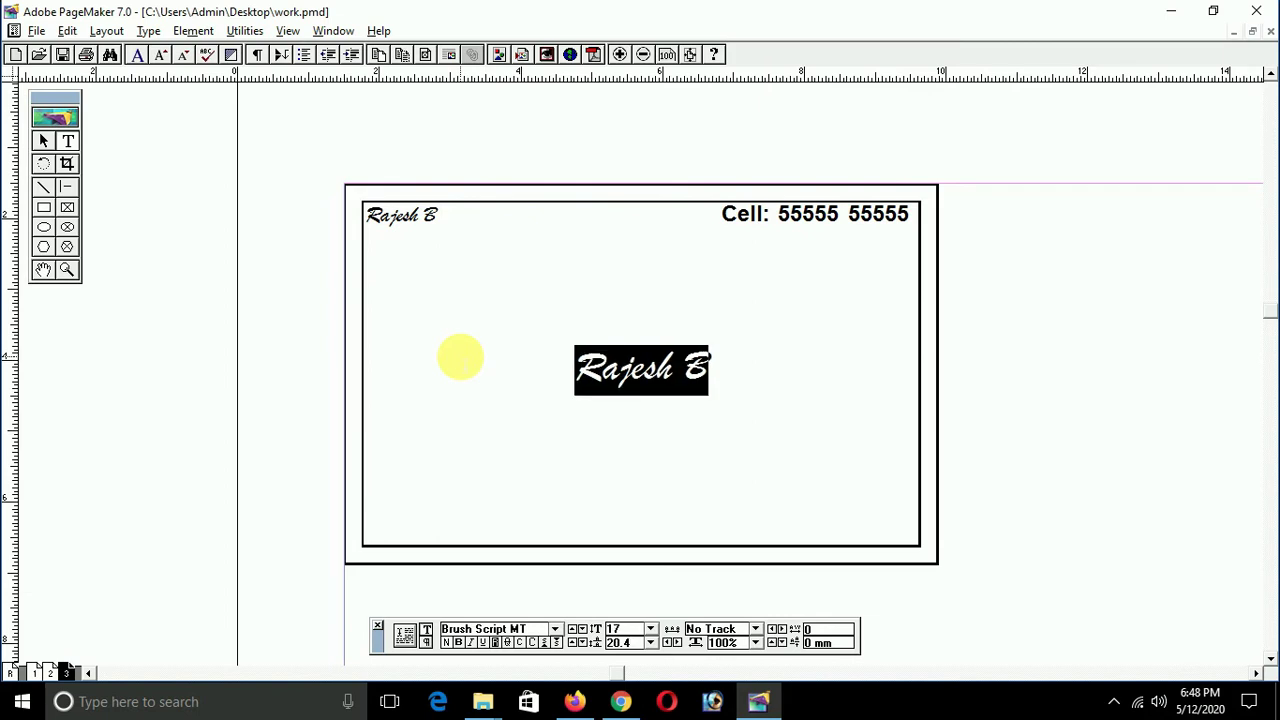
key("ctrl+alt+shift+period")
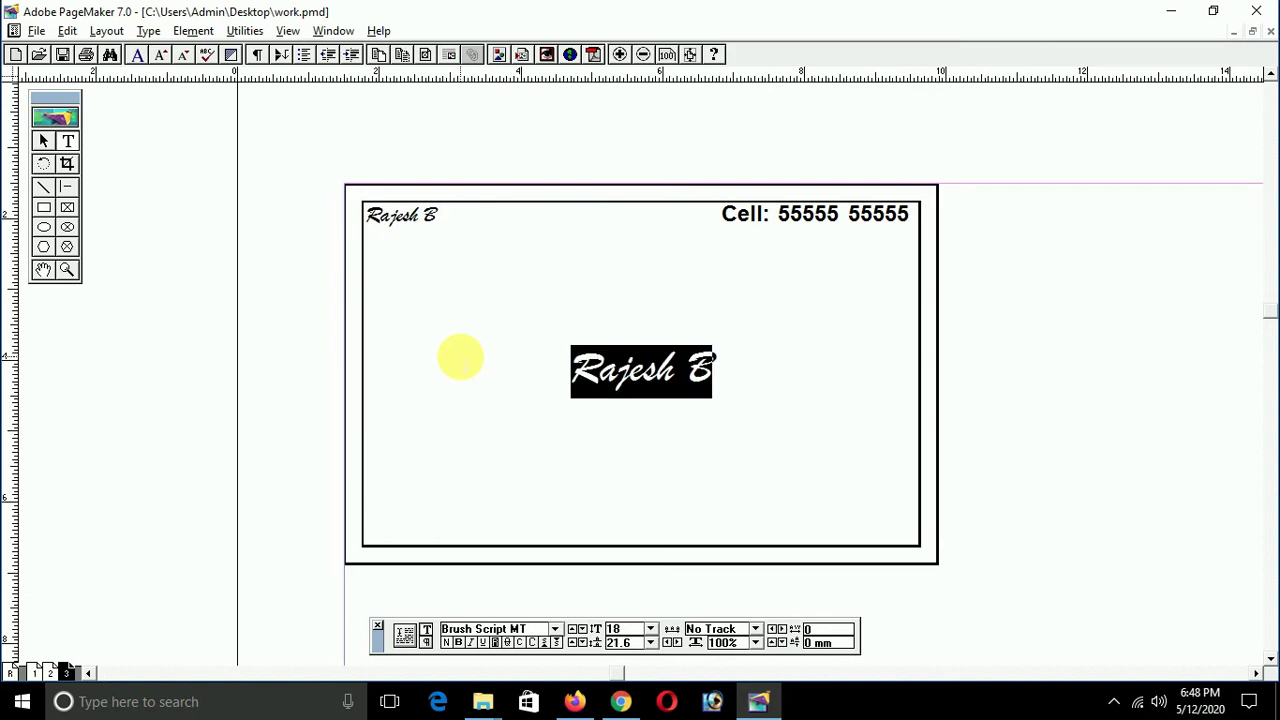
Step: Set the line in Belwe Bd BT and begin typing 'LCK C' over it
key("ctrl+grave")
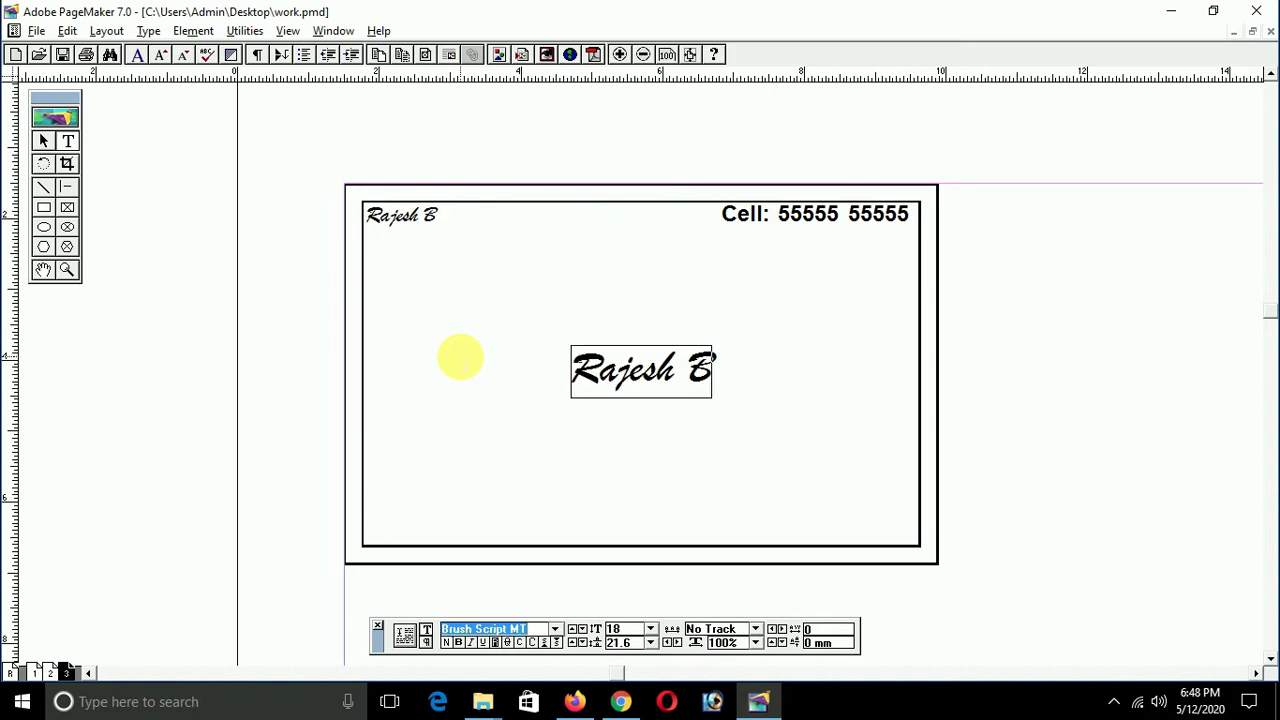
type("Bek")
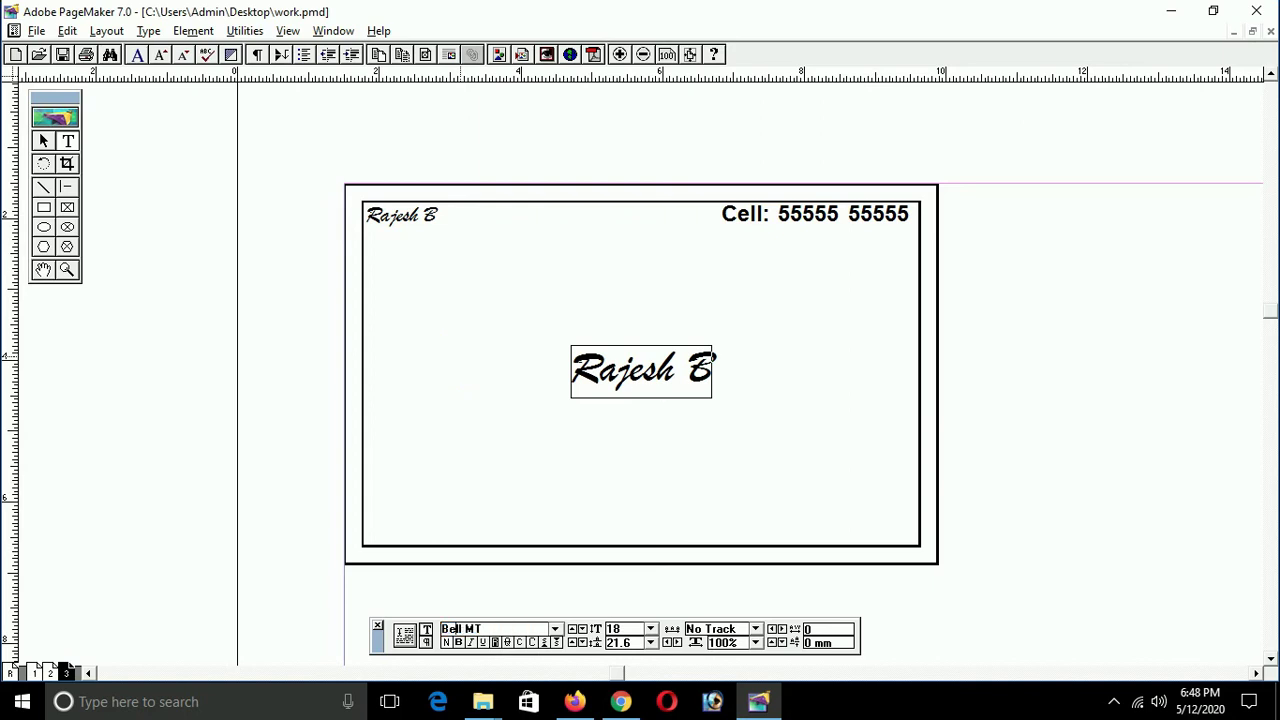
type("l")
key("BackSpace")
key("BackSpace")
type("ll")
key("BackSpace")
type("we")
key("Return")
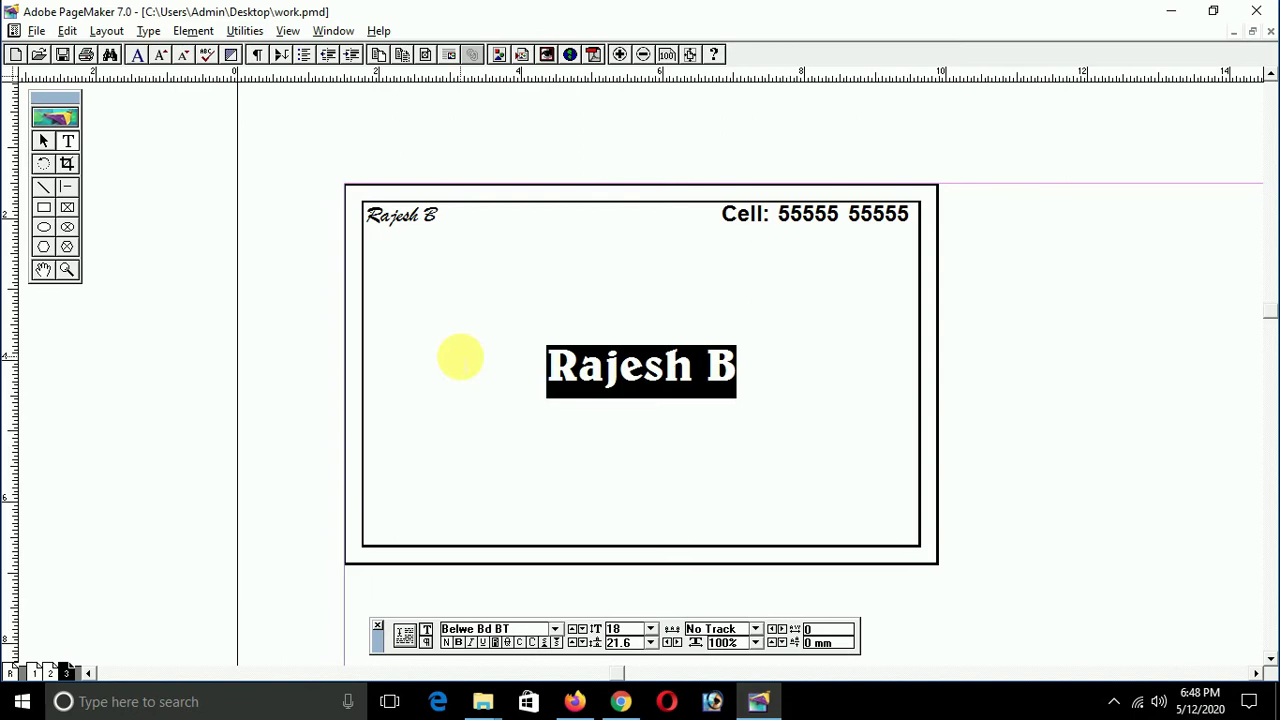
type("L")
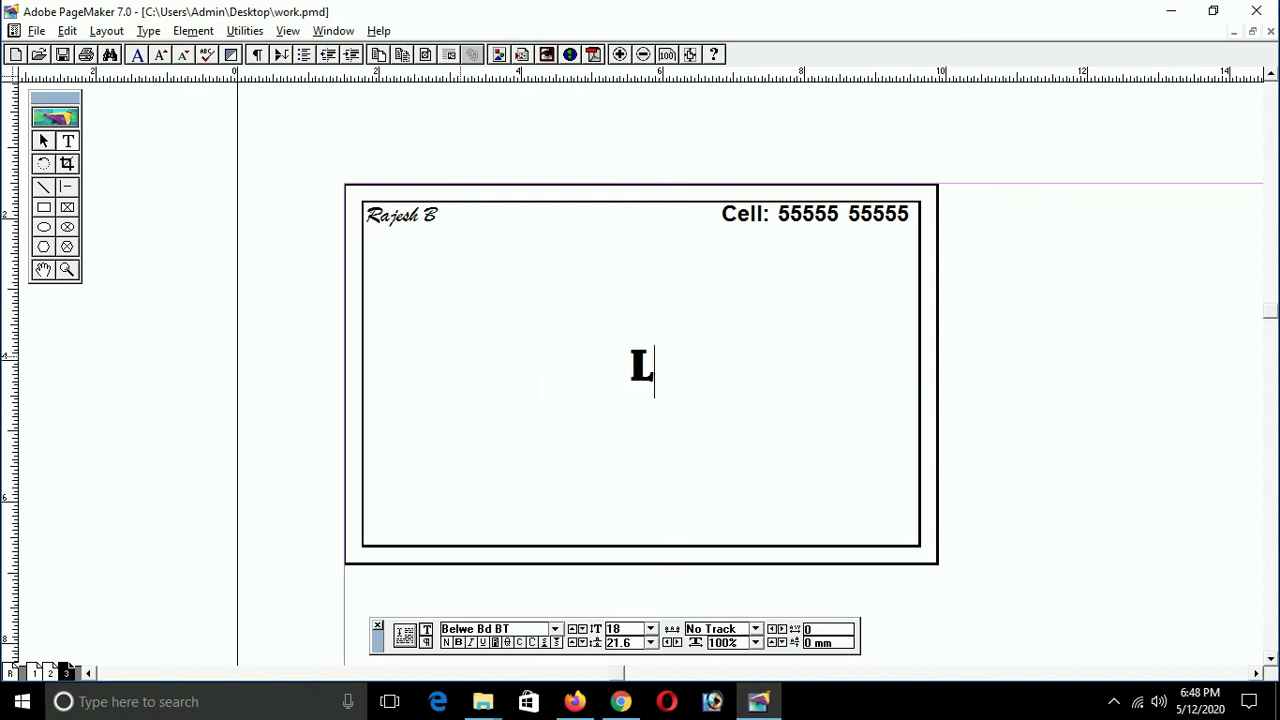
type("CK Cc")
Step: Finish retyping the line so it reads 'LCK Computers'
key("BackSpace")
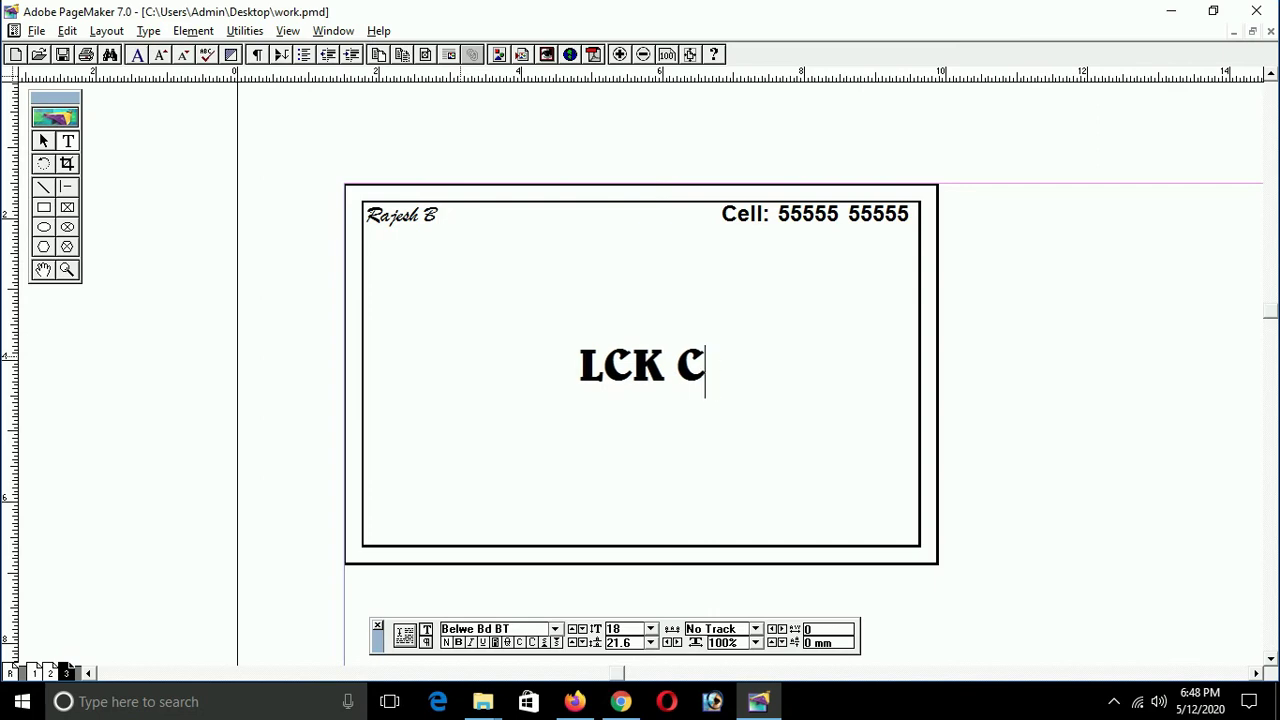
type("o")
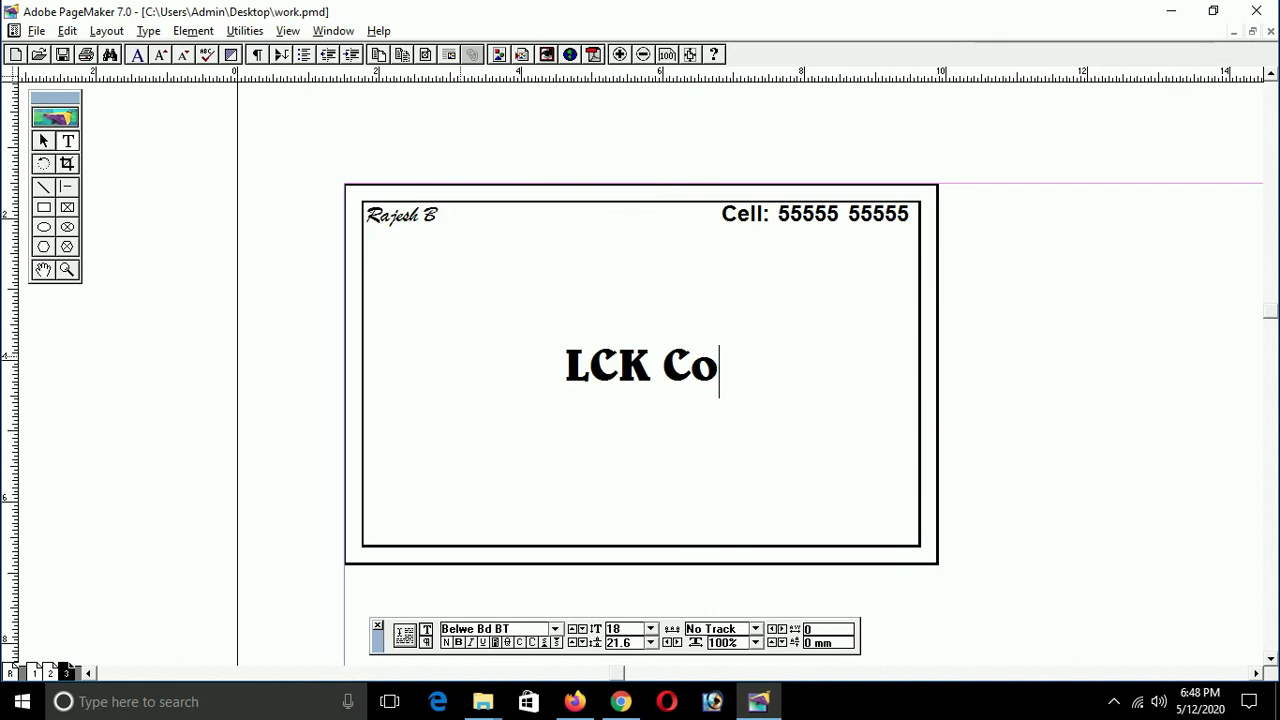
type("mpiters")
key("BackSpace")
key("BackSpace")
key("BackSpace")
key("BackSpace")
key("BackSpace")
type("uters")
Step: Convert the heading to all capitals at 18 pt and select its text block
triple_click(457, 358)
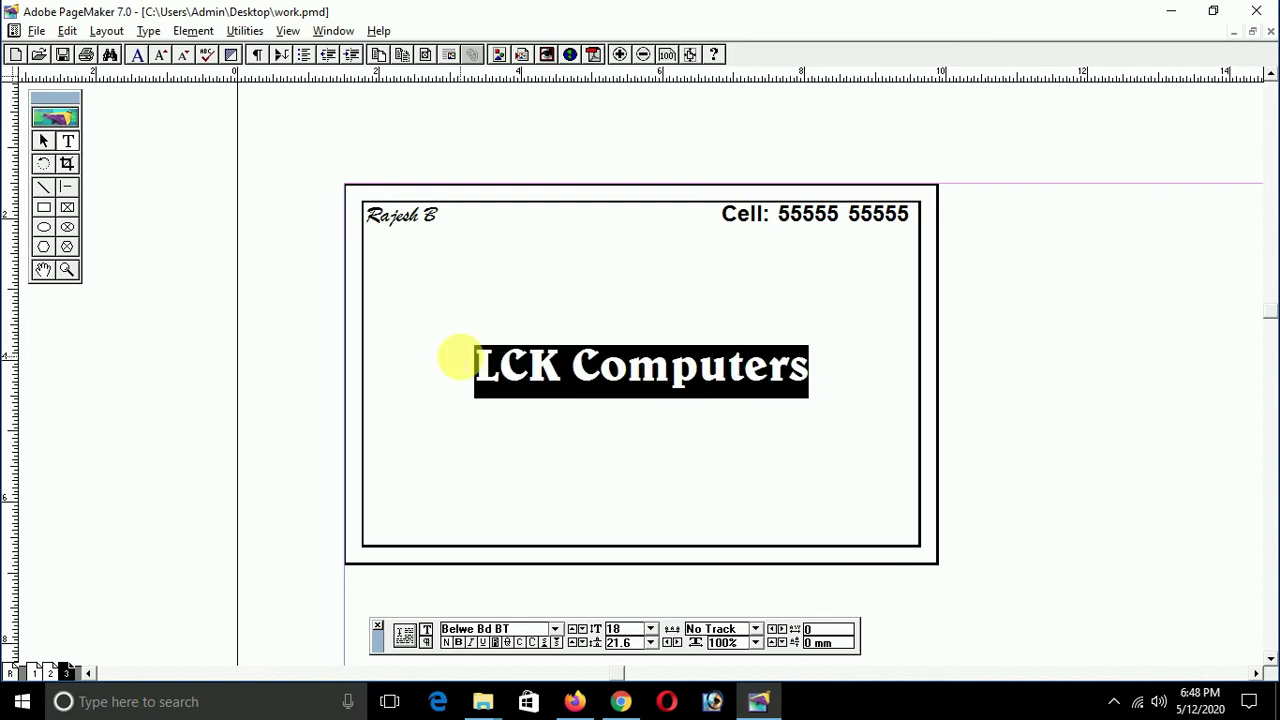
key("ctrl+shift+k")
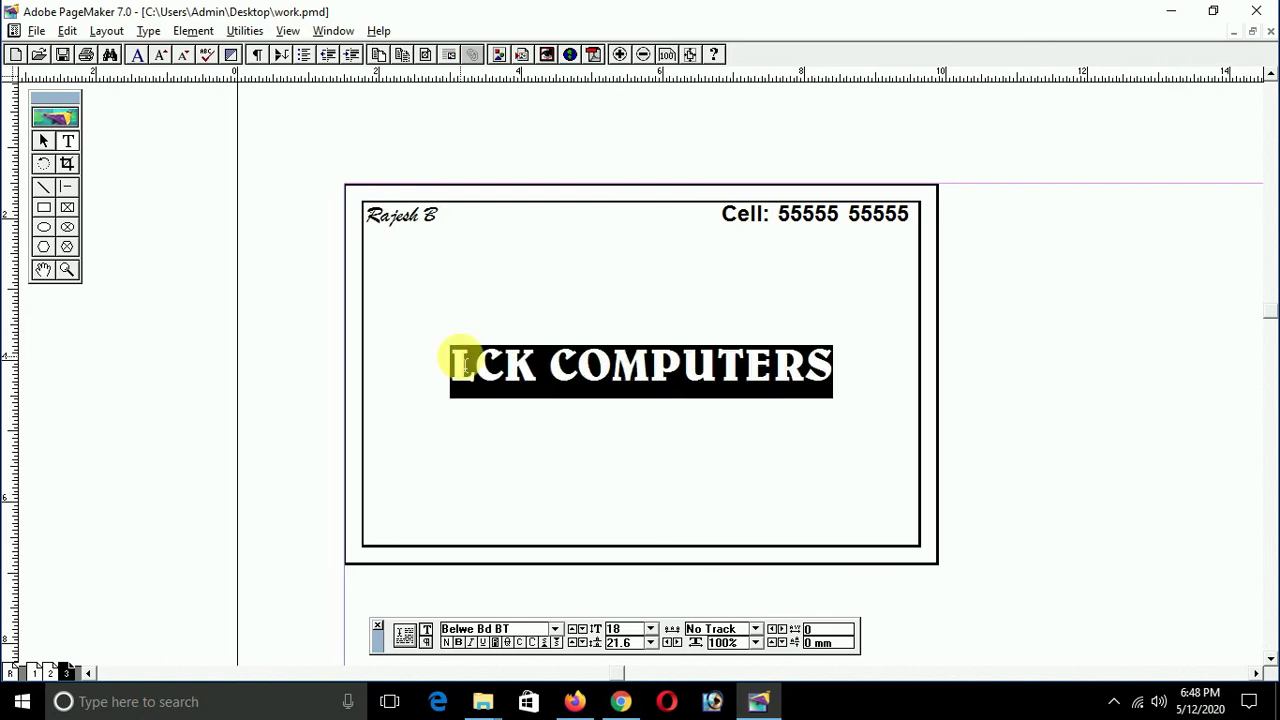
key("ctrl+shift+period")
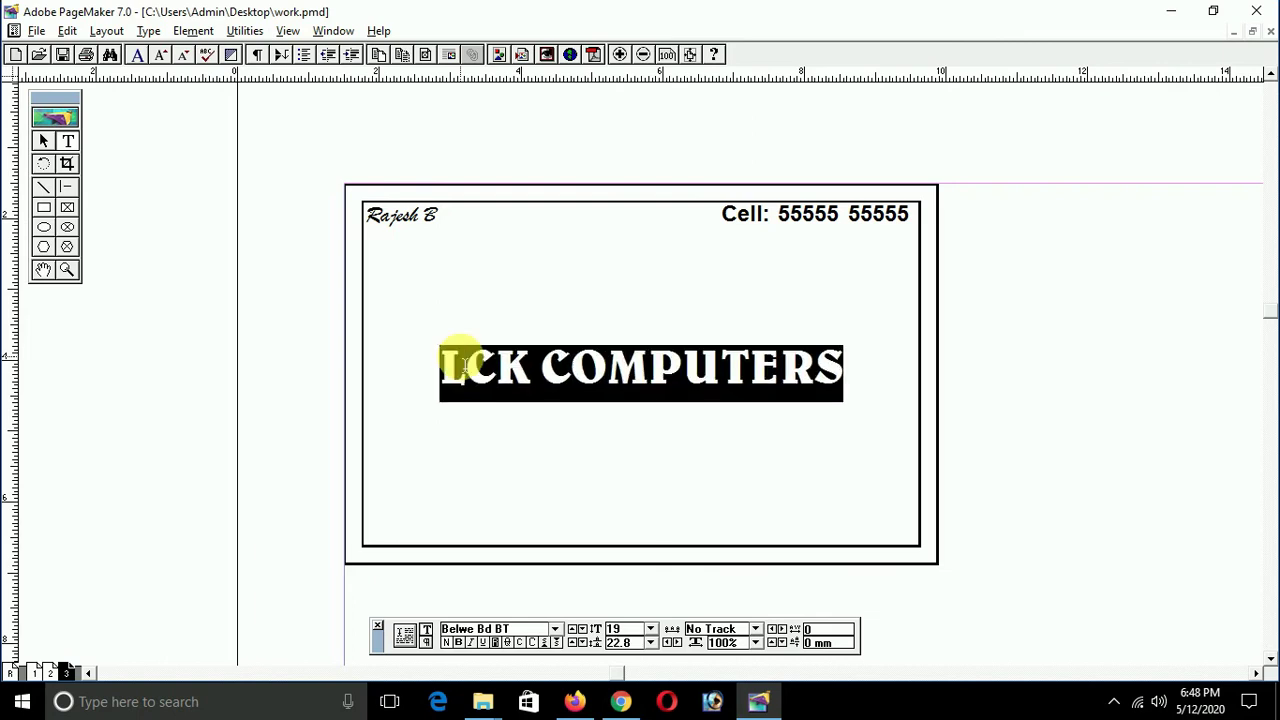
key("ctrl+shift+comma")
key("shift+F1")
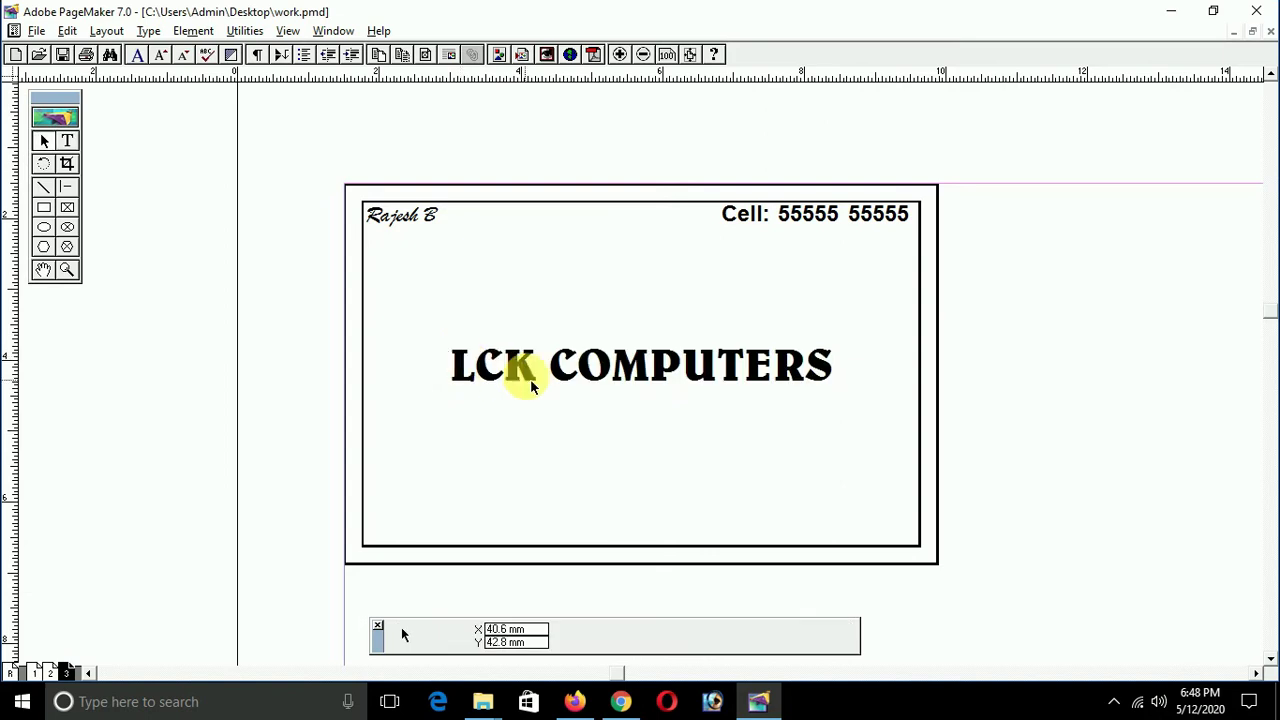
left_click(645, 398)
Step: Nudge the LCK COMPUTERS heading block higher, discarding an accidental copy of the name block
left_click_drag(646, 388, 660, 388)
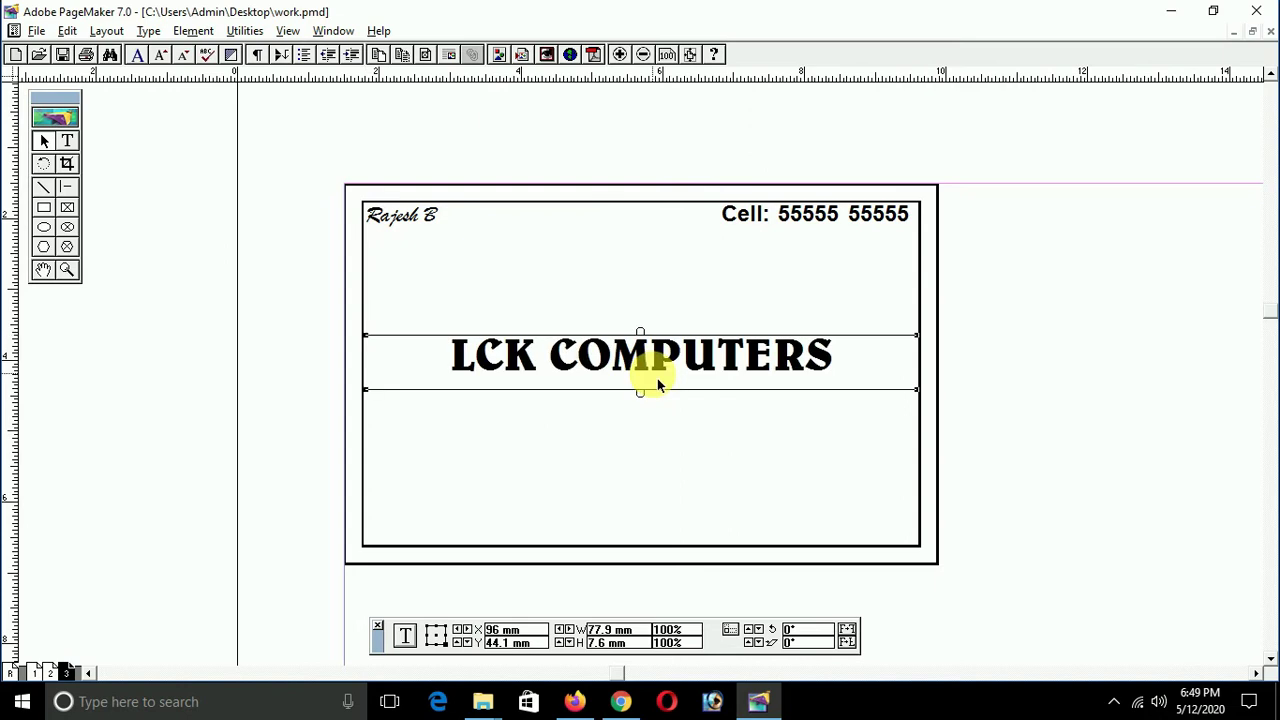
left_click(650, 446)
left_click(630, 376)
left_click(67, 141)
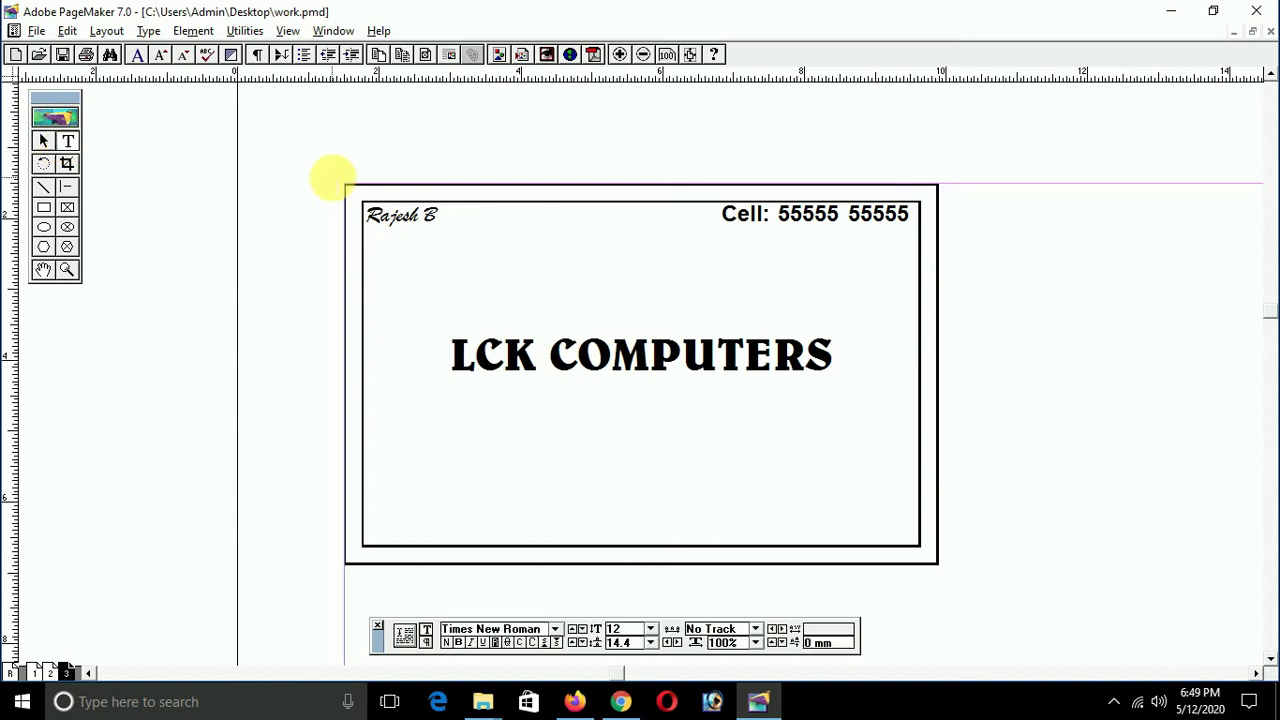
left_click(420, 229)
left_click_drag(423, 229, 432, 298)
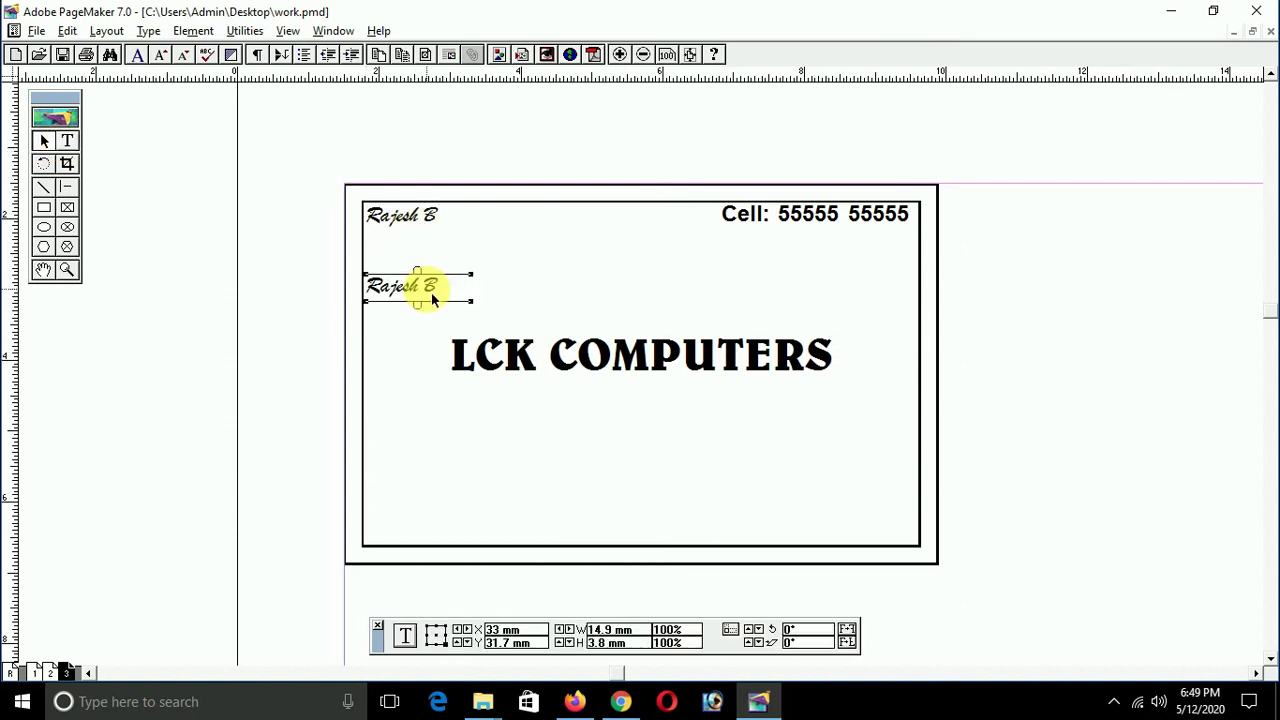
key("Delete")
Step: Place a copy of the heading just below it and set the copy in Arial
left_click(608, 356)
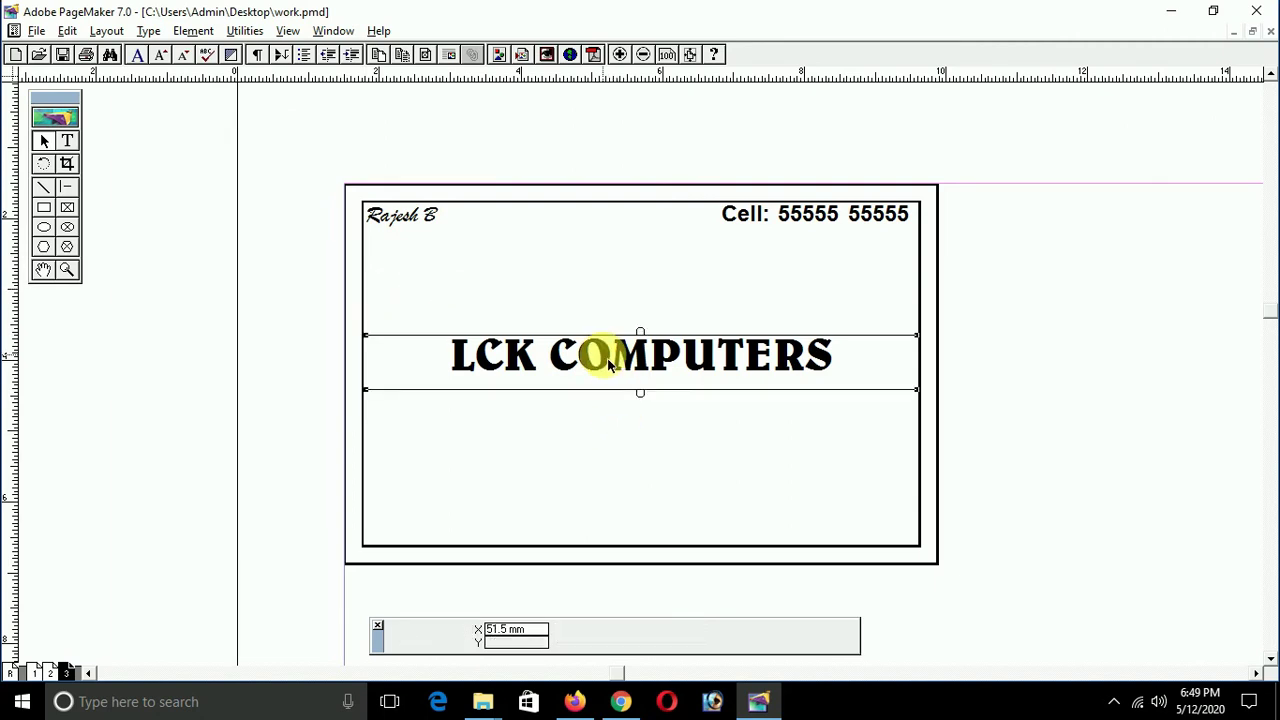
left_click_drag(627, 371, 637, 408)
double_click(637, 400)
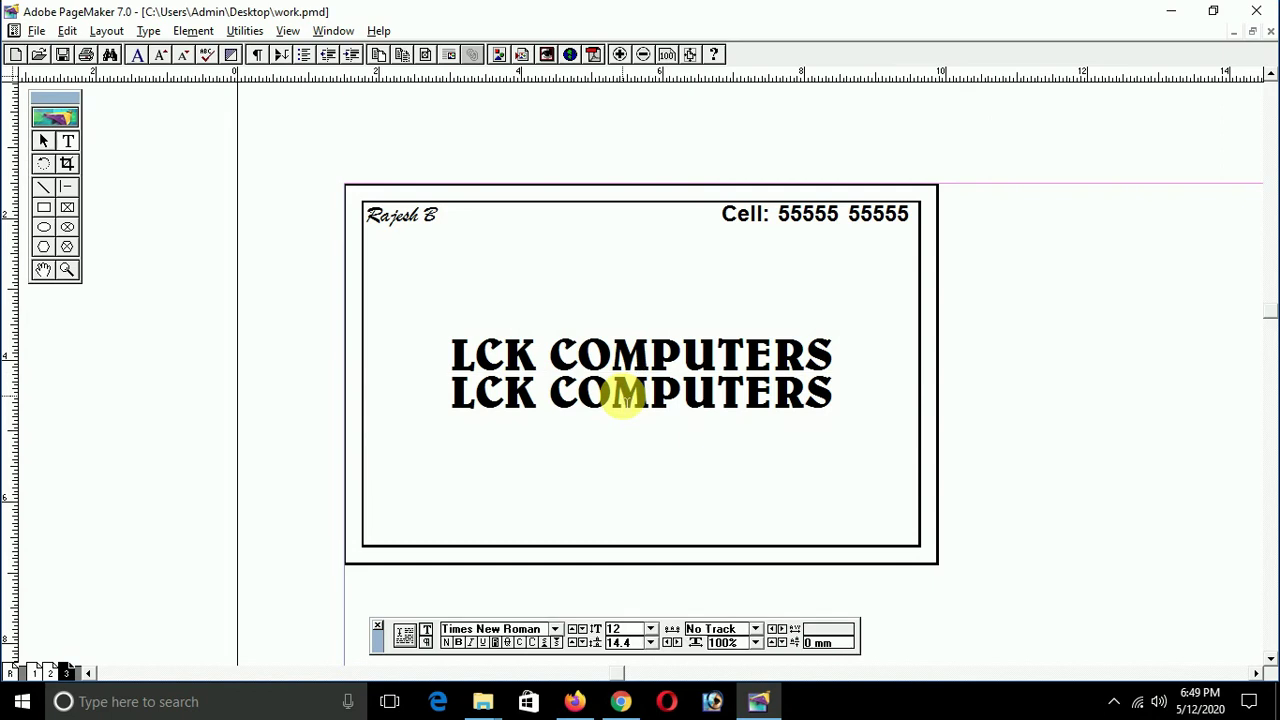
triple_click(630, 400)
left_click(447, 629)
type("A")
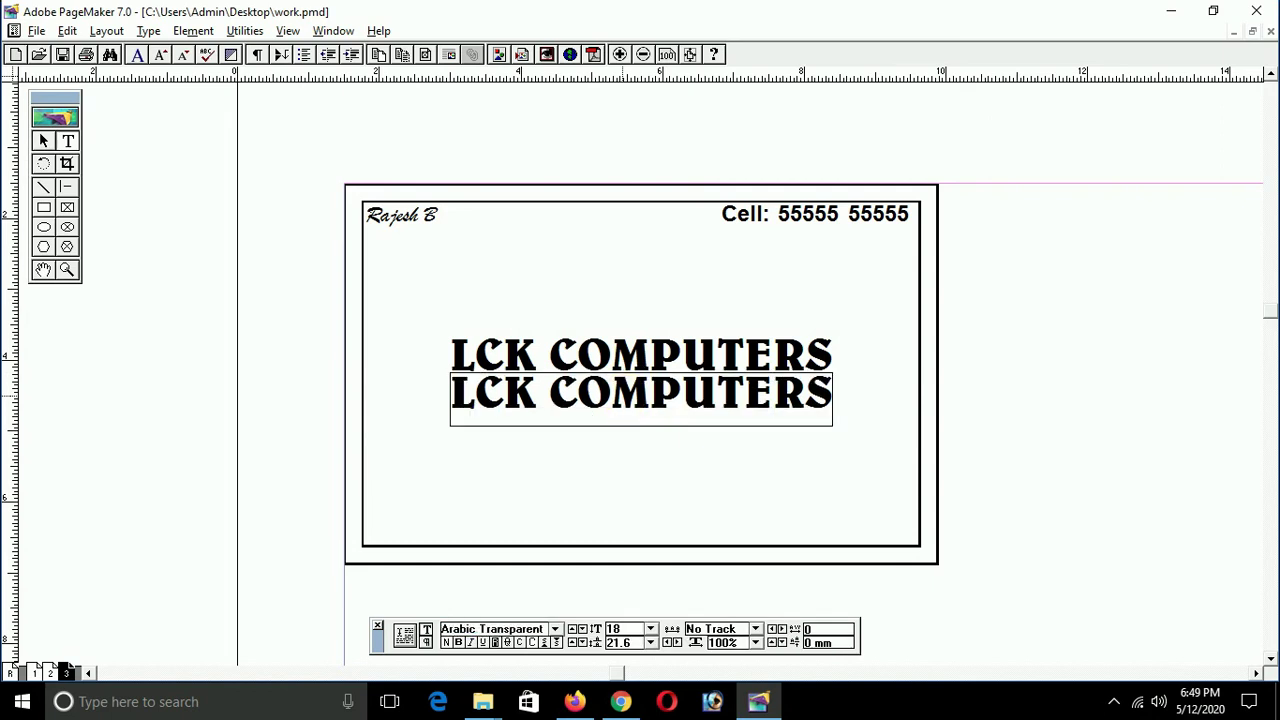
type("rial")
key("Return")
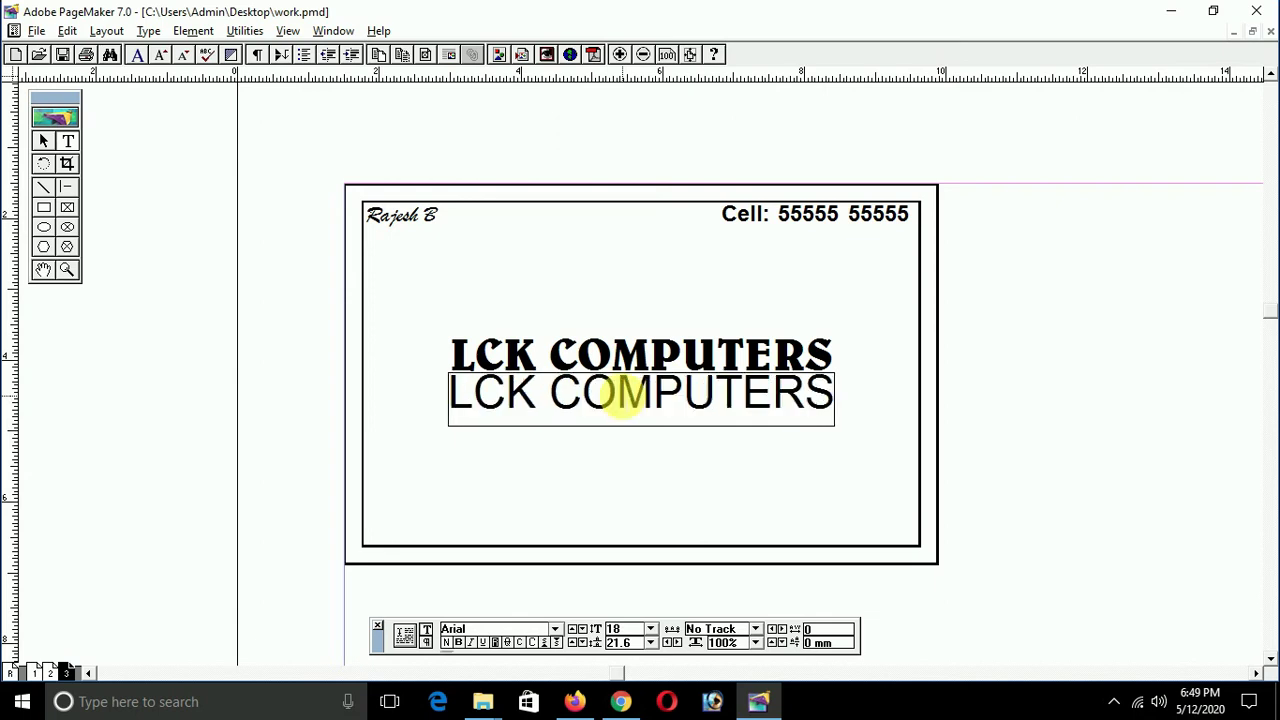
key("Tab")
Step: Make the second line 8 pt bold and retype it as 'FEEL THE EXPERIENCE'
type("8")
key("Return")
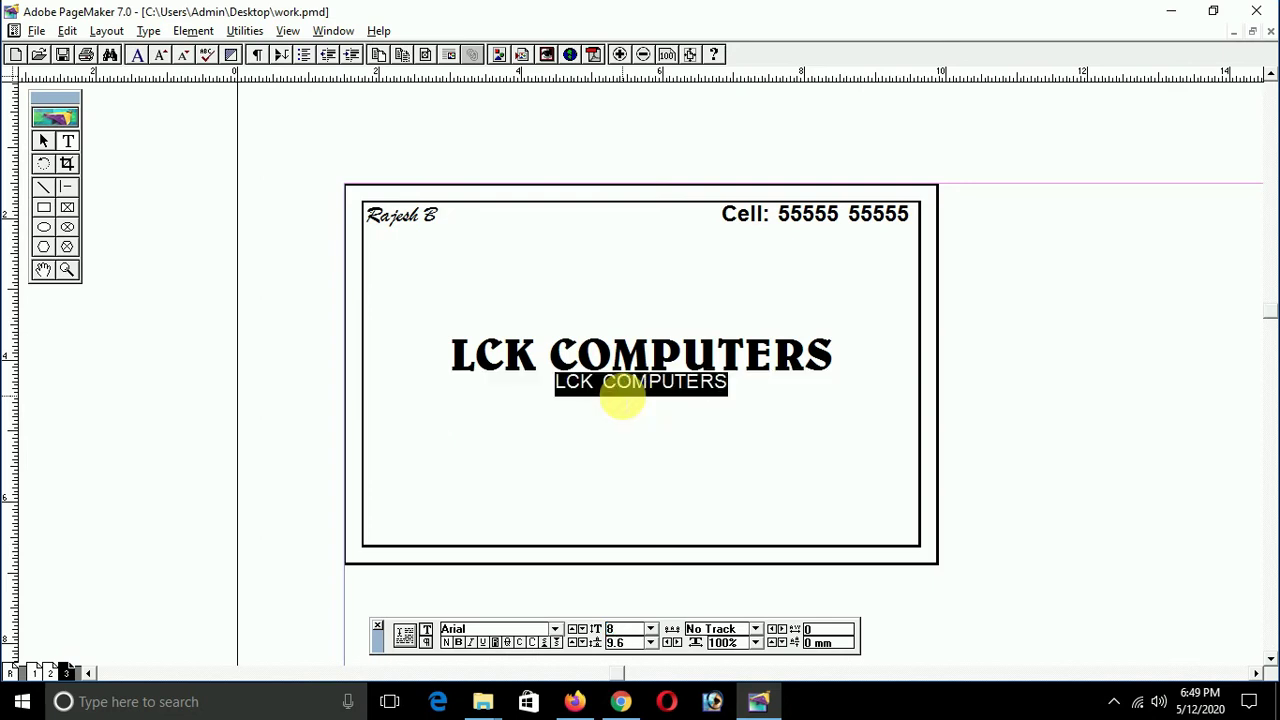
key("ctrl+shift+b")
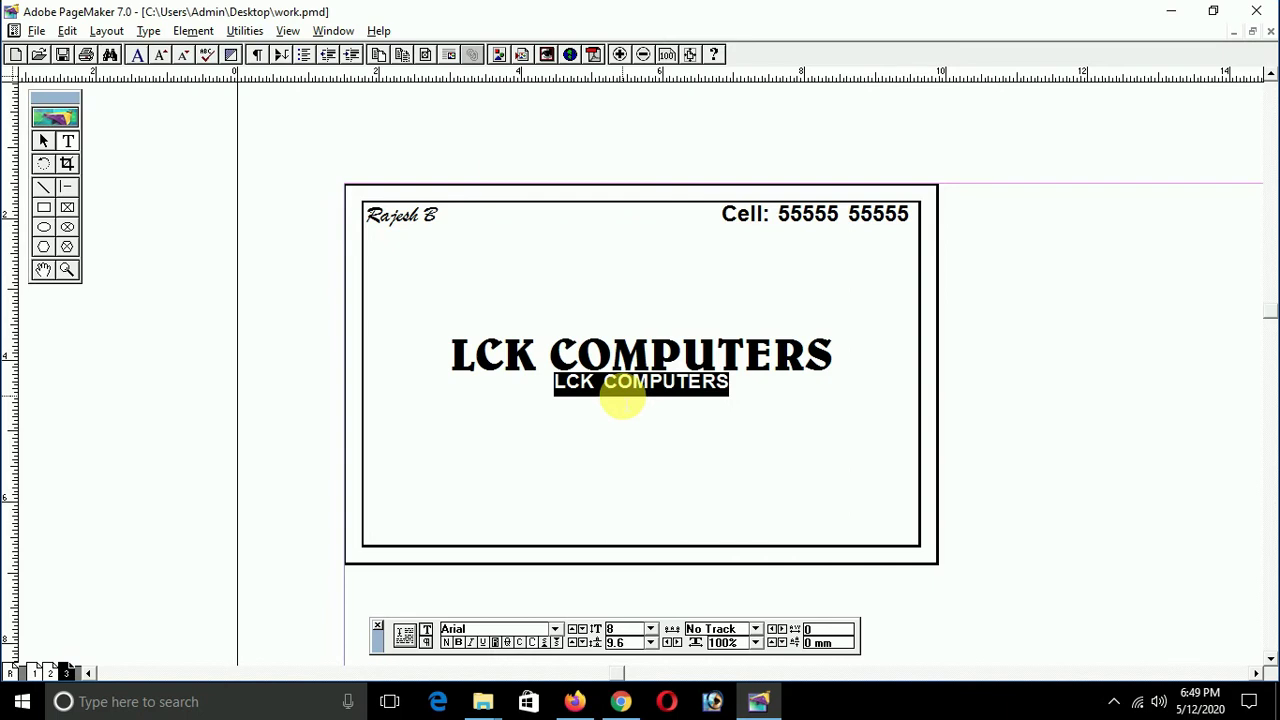
type("FEE")
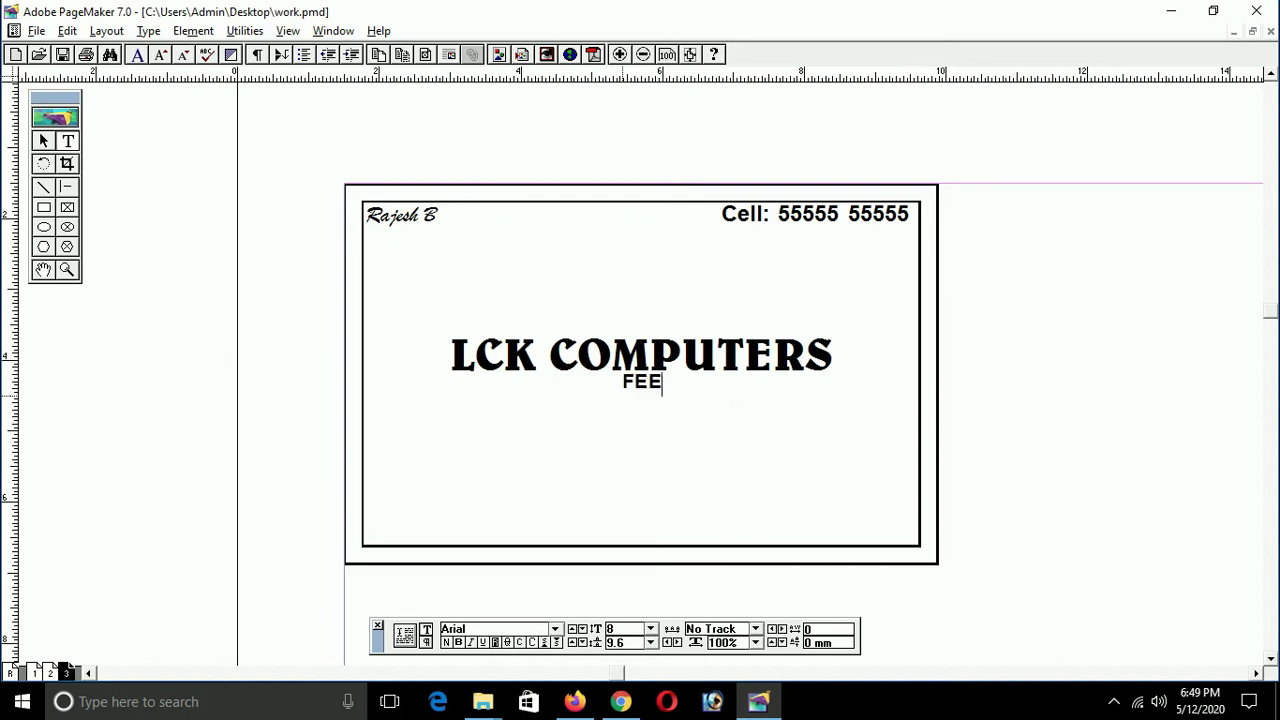
type("L THE EX")
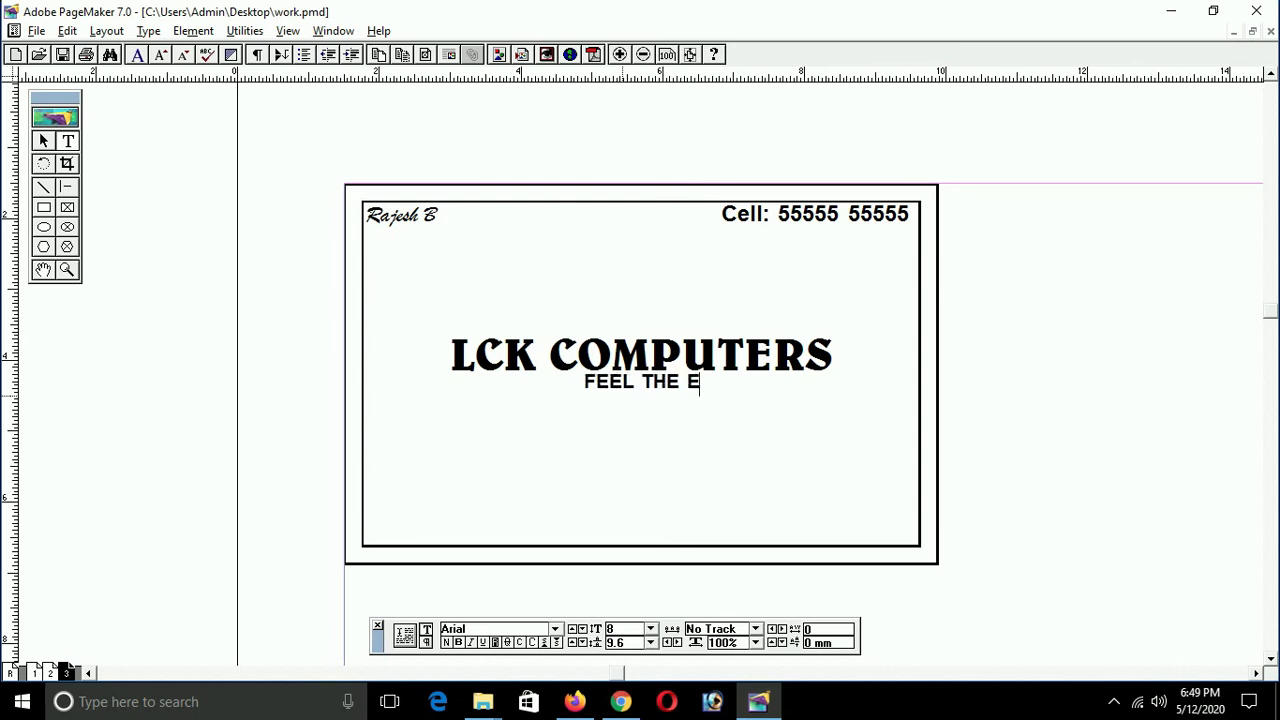
type("ER")
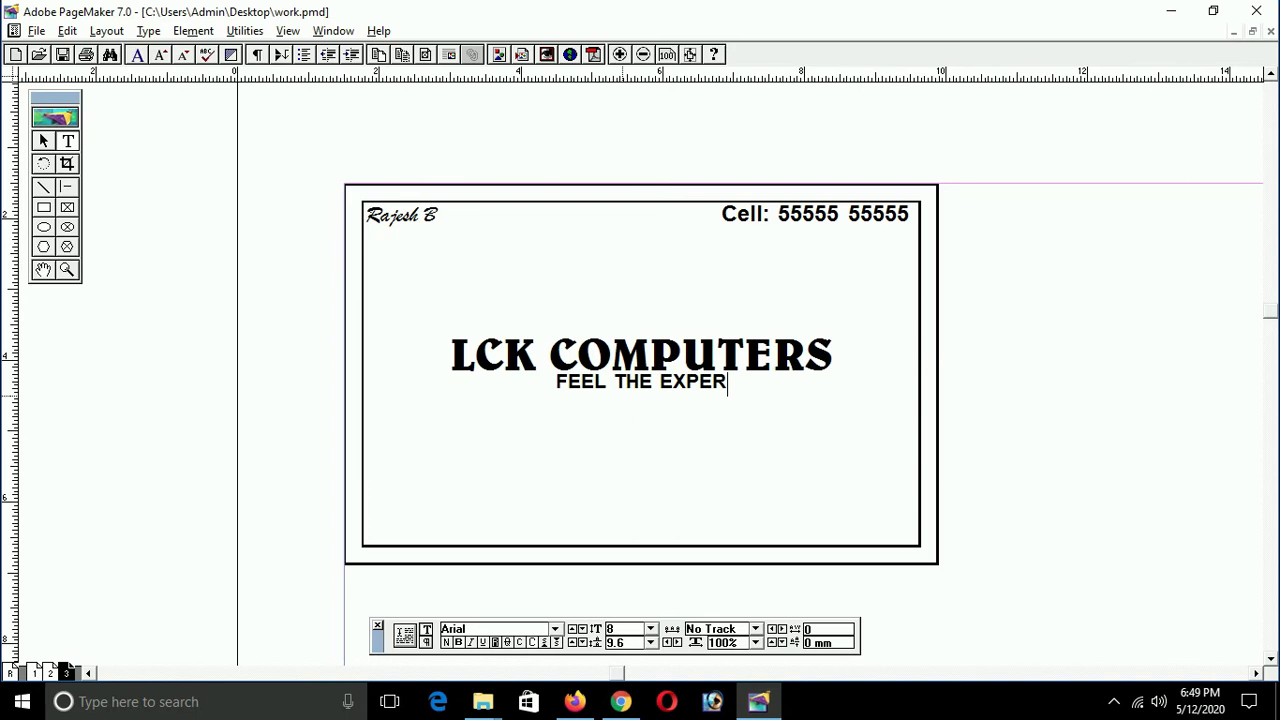
type("IENCE")
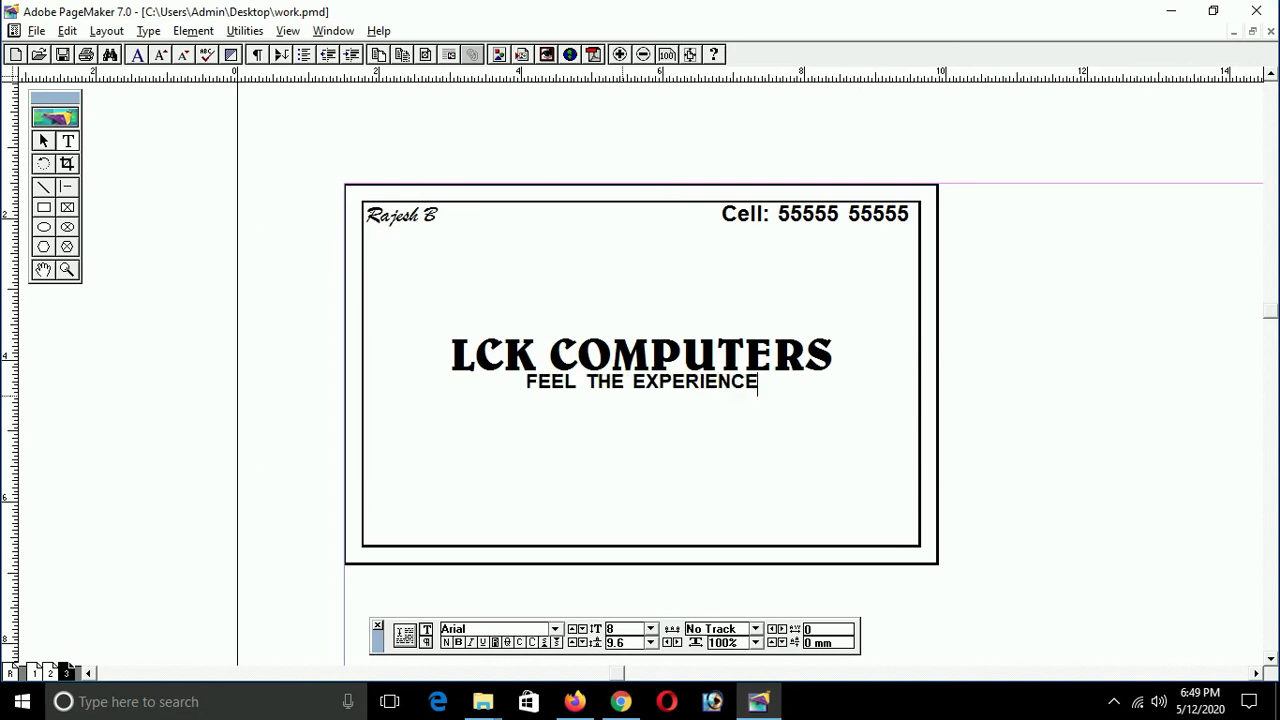
Step: Widen the tagline's letter spacing to 0.4 so it spans the heading's width
triple_click(622, 398)
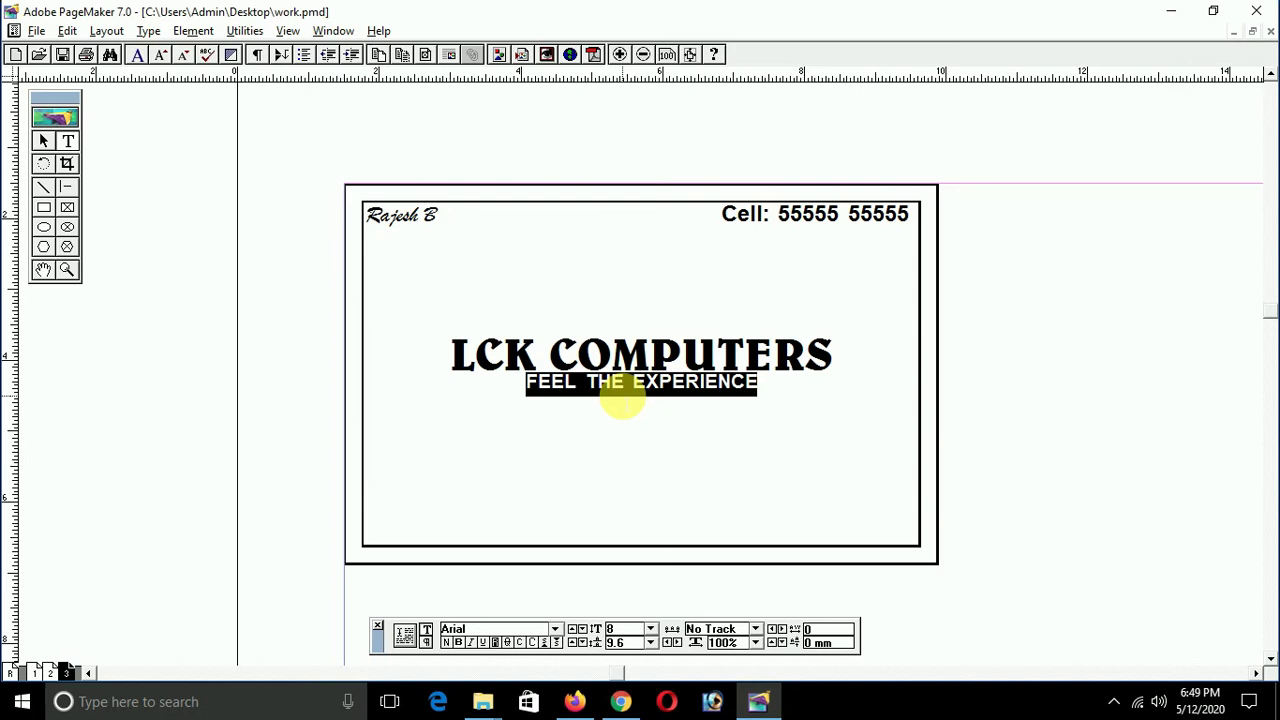
key("ctrl+shift+BackSpace")
key("ctrl+shift+BackSpace")
key("ctrl+shift+BackSpace")
key("ctrl+shift+BackSpace")
key("ctrl+shift+BackSpace")
key("ctrl+shift+BackSpace")
key("ctrl+shift+BackSpace")
key("ctrl+shift+BackSpace")
key("ctrl+shift+BackSpace")
key("ctrl+shift+BackSpace")
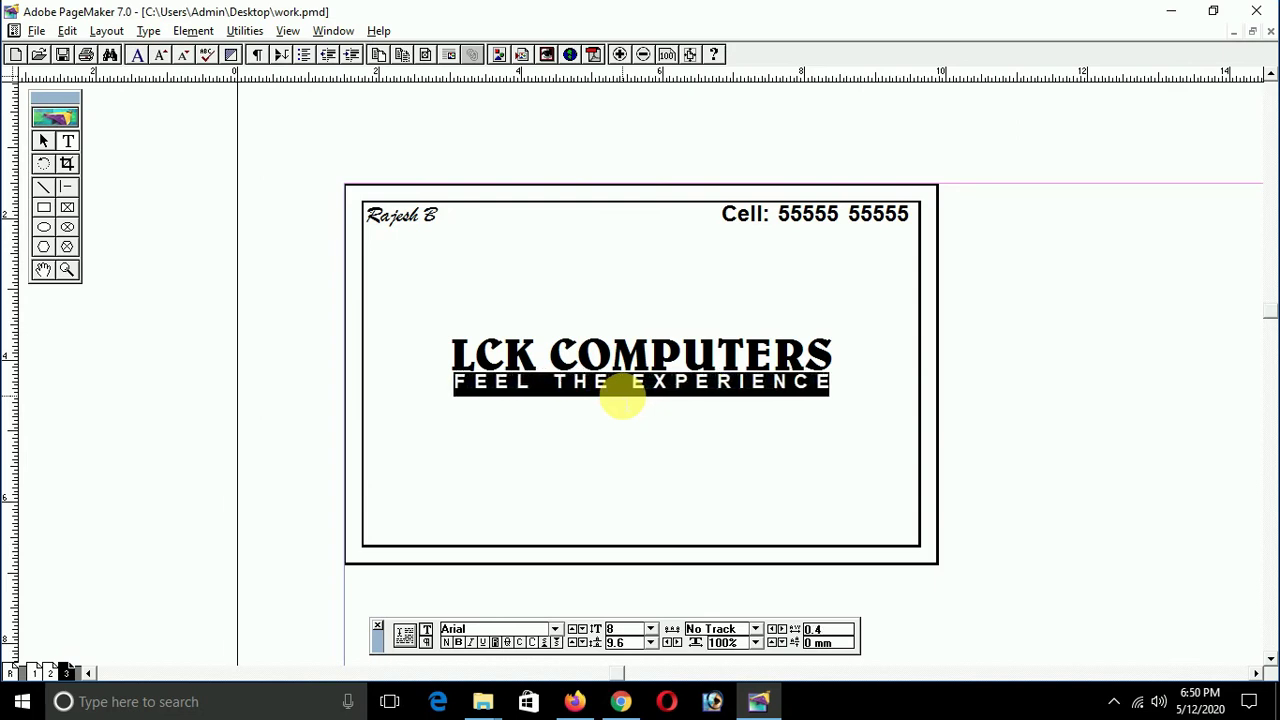
key("ctrl+shift+BackSpace")
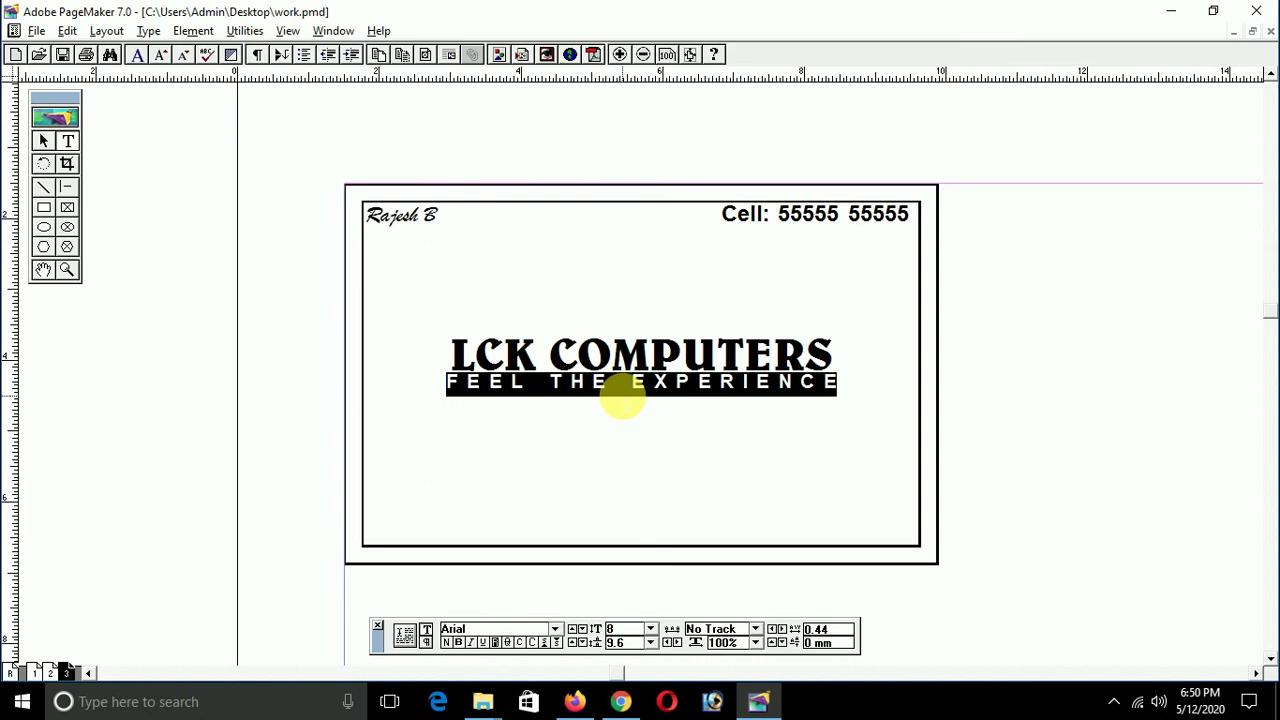
key("ctrl+BackSpace")
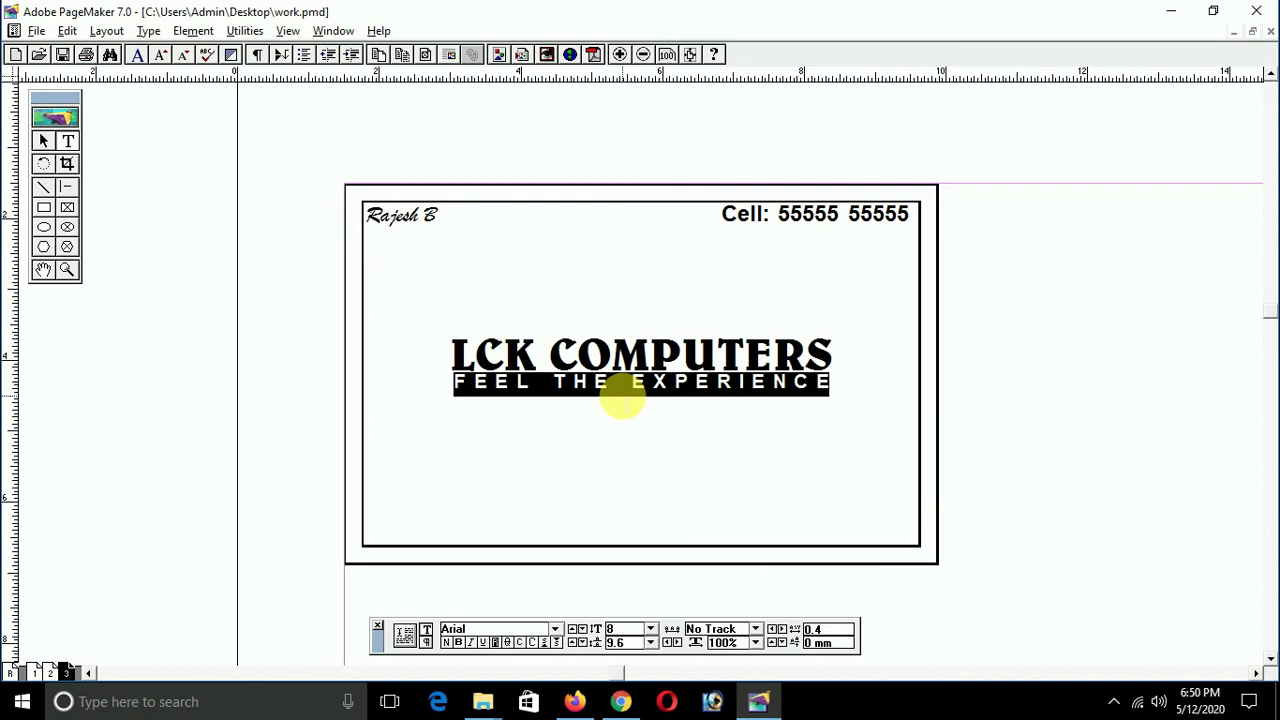
key("F9")
Step: Draw a horizontal constrained line across the card below the tagline
left_click(571, 394)
left_click(551, 426)
left_click(67, 187)
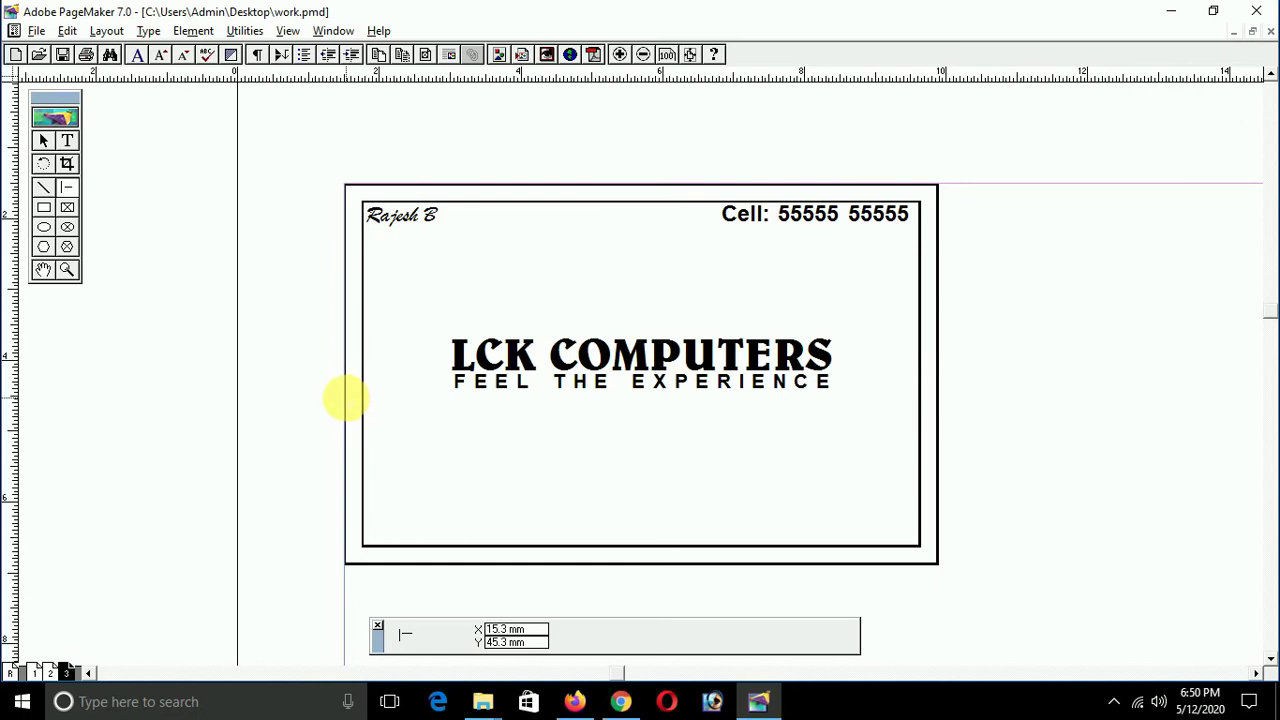
mouse_move(344, 404)
left_mouse_down()
mouse_move(574, 443)
mouse_move(943, 471)
left_mouse_up()
Step: Nudge the line with the arrow keys until its Y position is 52.1 mm
left_click(713, 406)
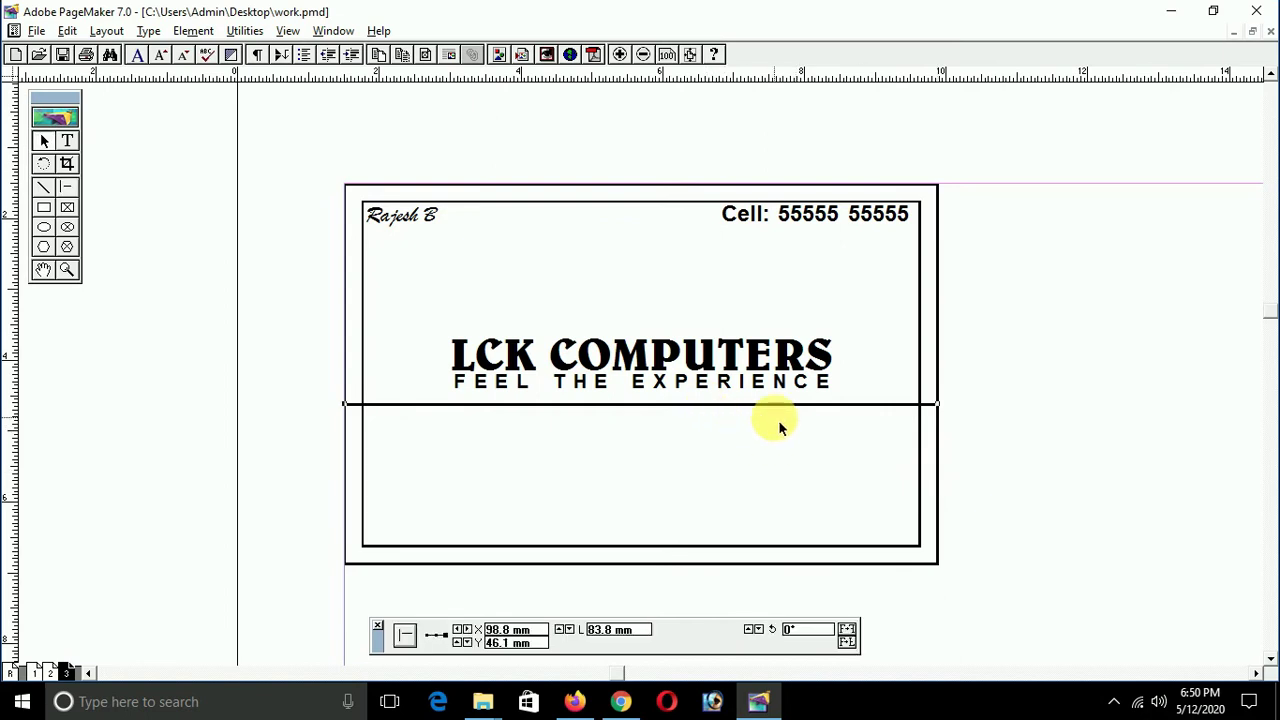
key("Up")
key("Down")
key("Up")
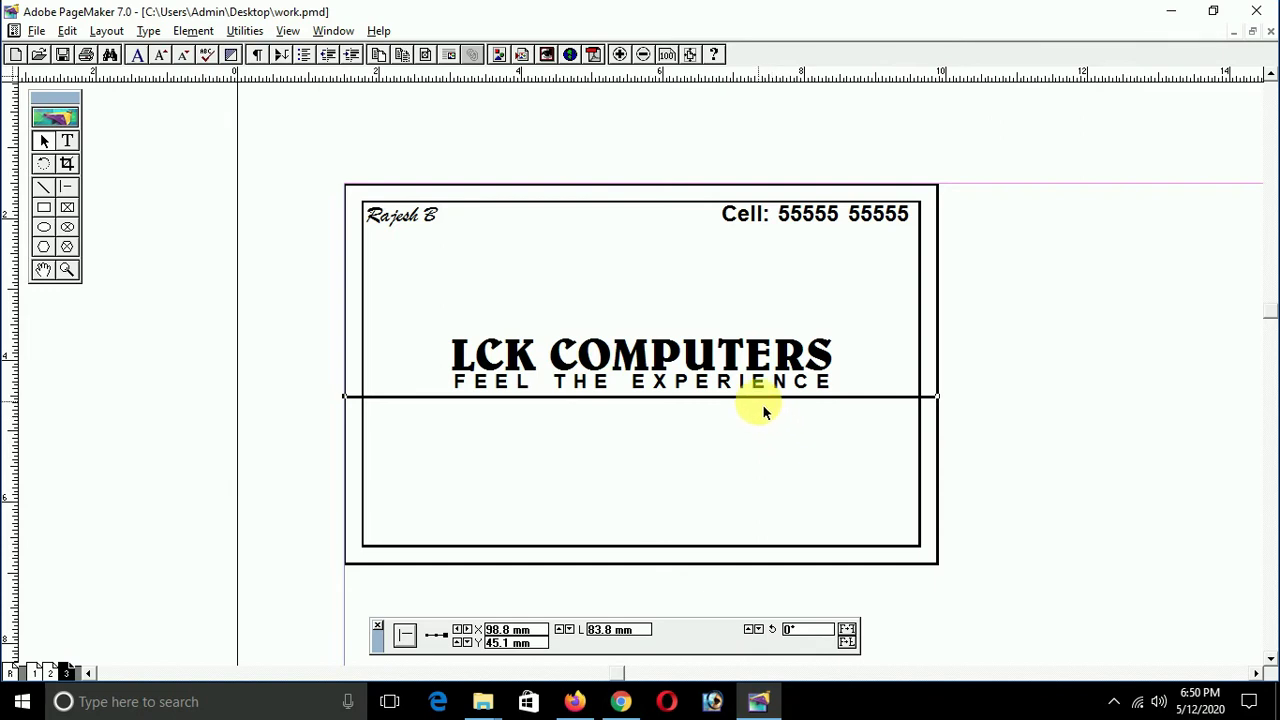
key("Down")
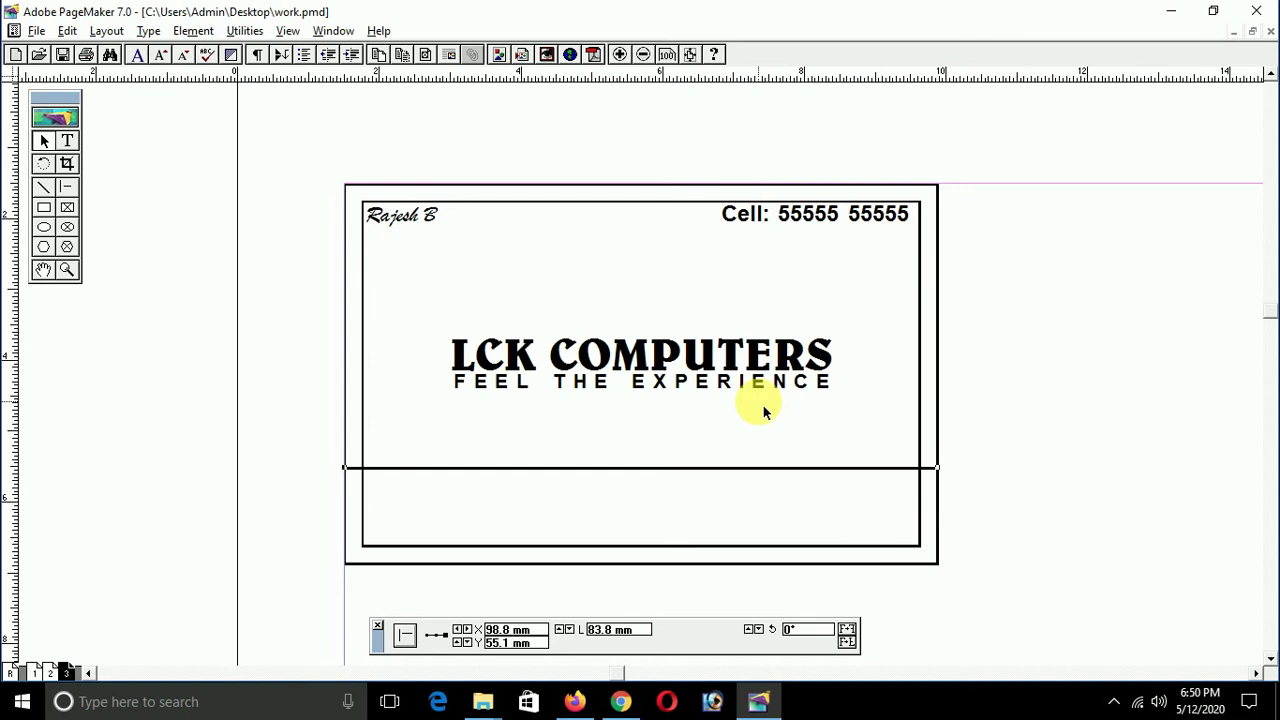
key("Up")
key("Up")
key("Up")
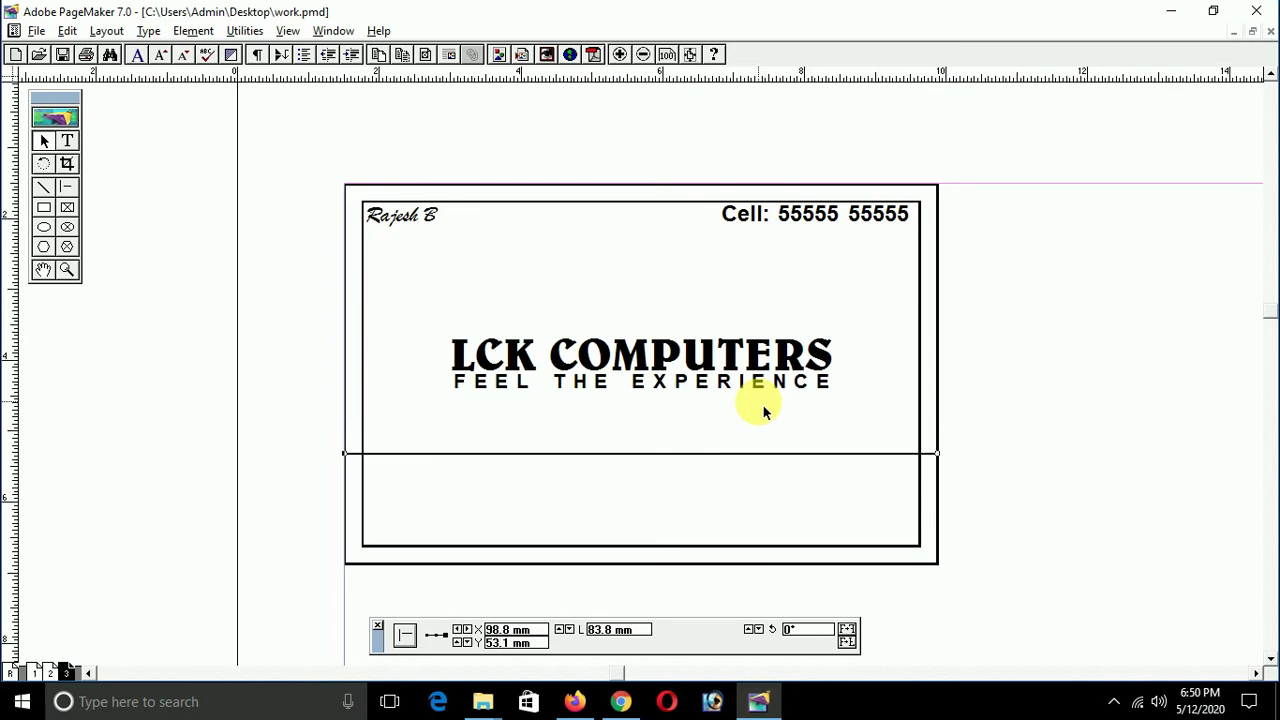
key("Down")
key("Up")
key("Up")
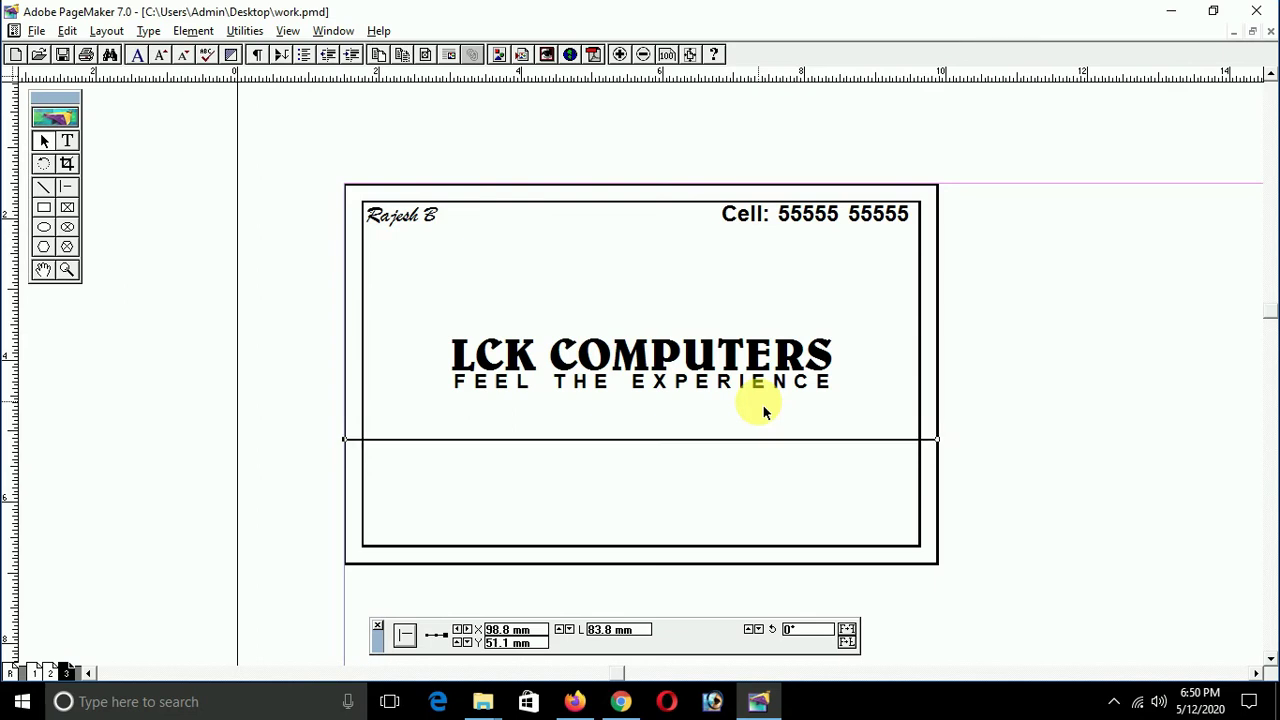
key("Down")
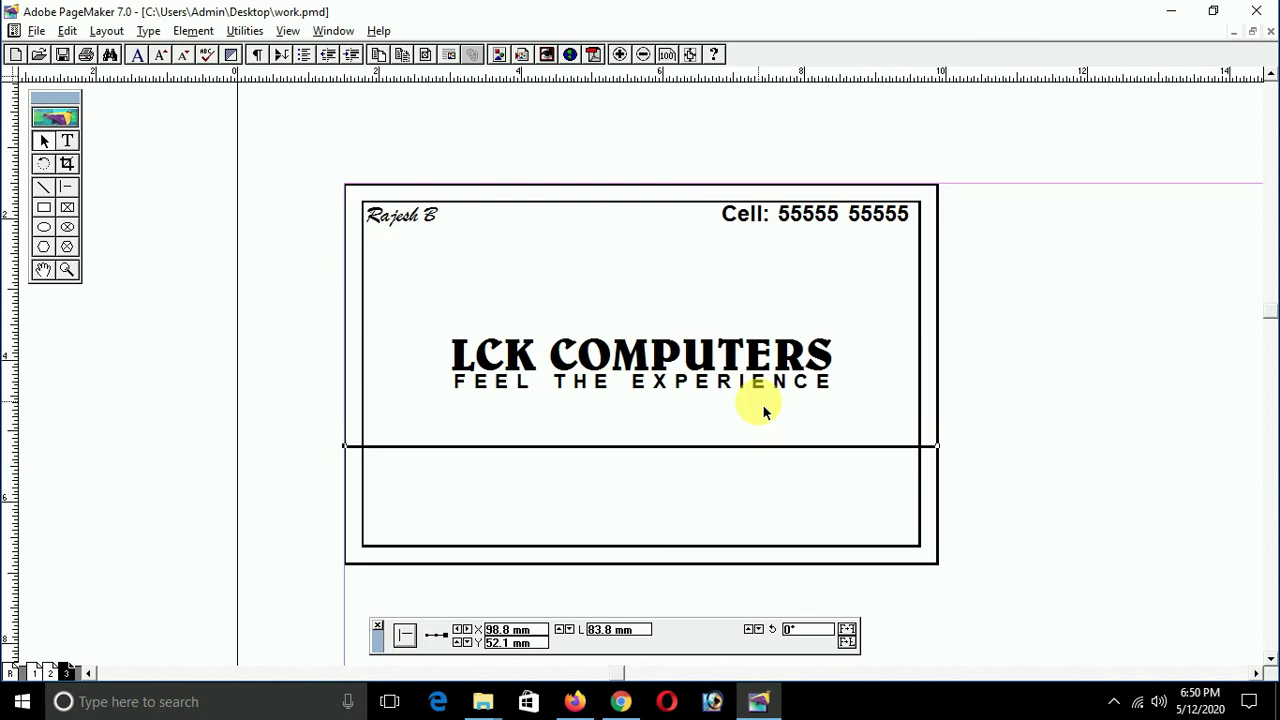
Step: Place a copy of the tagline block just beneath the original
left_click(730, 390)
left_click_drag(737, 383, 743, 420)
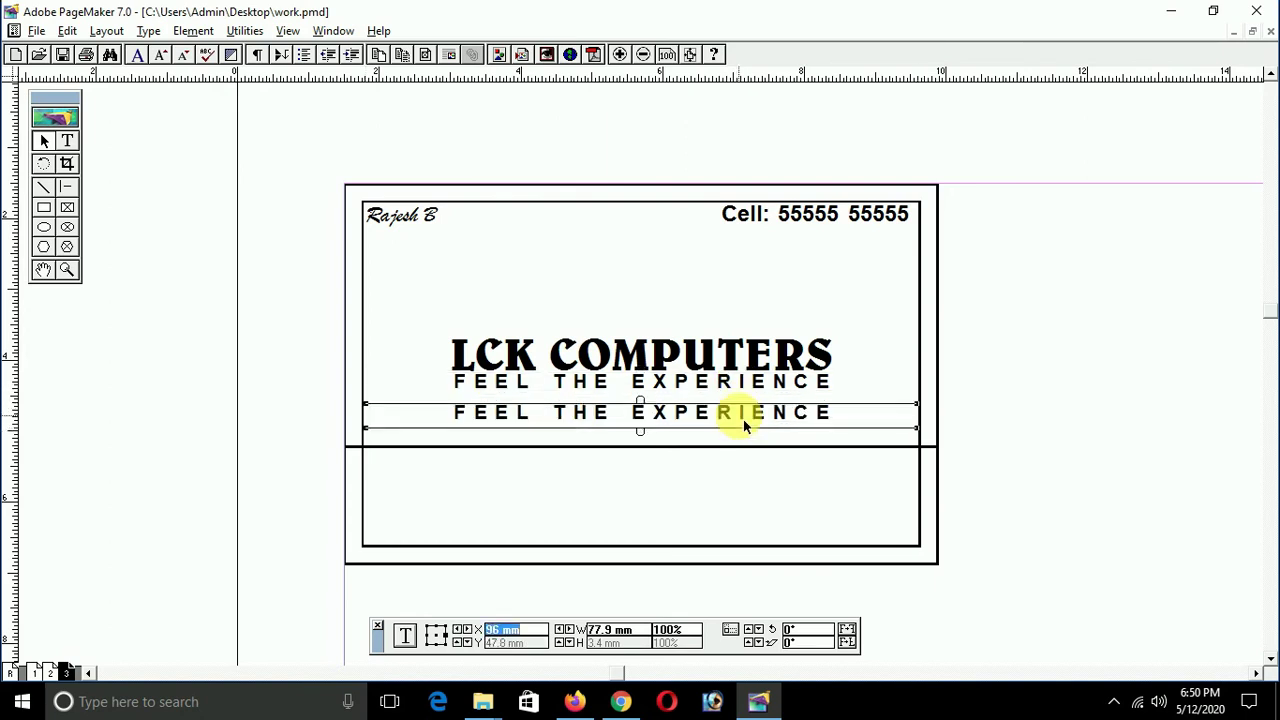
key("shift+F3")
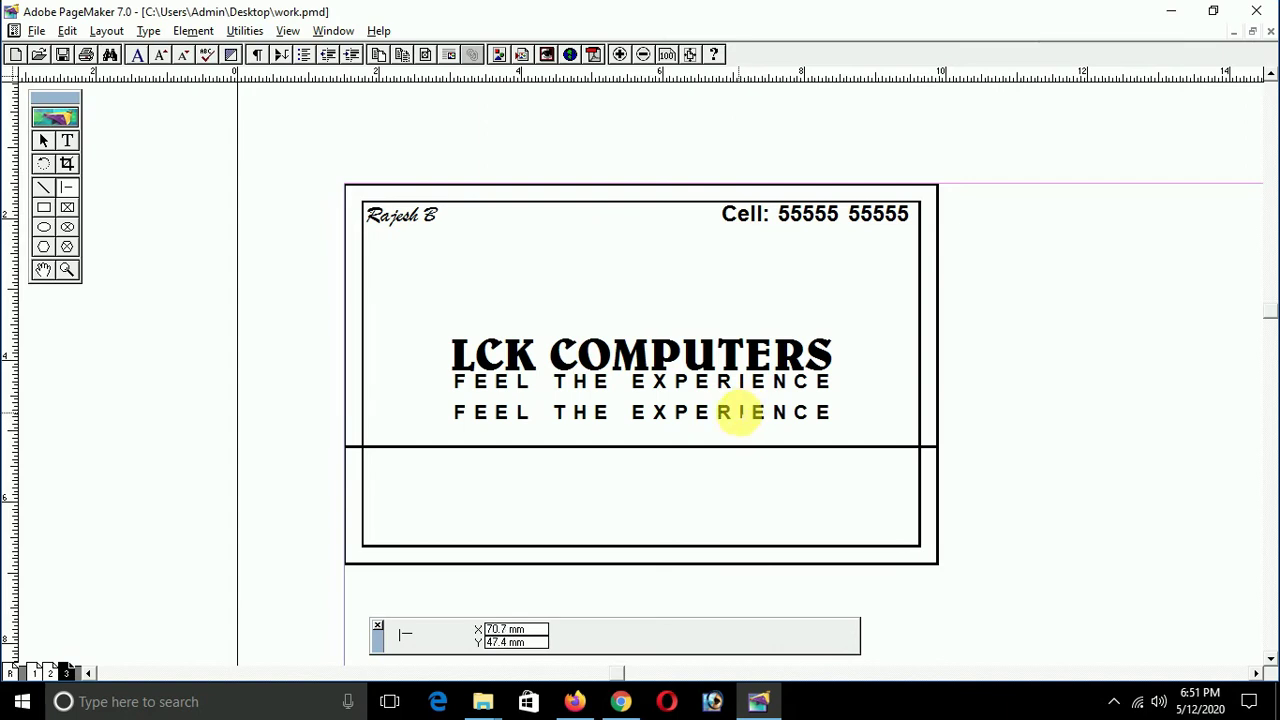
Step: Reset the copied line's kerning to 0 and start typing the shop's address over it
left_click(738, 413)
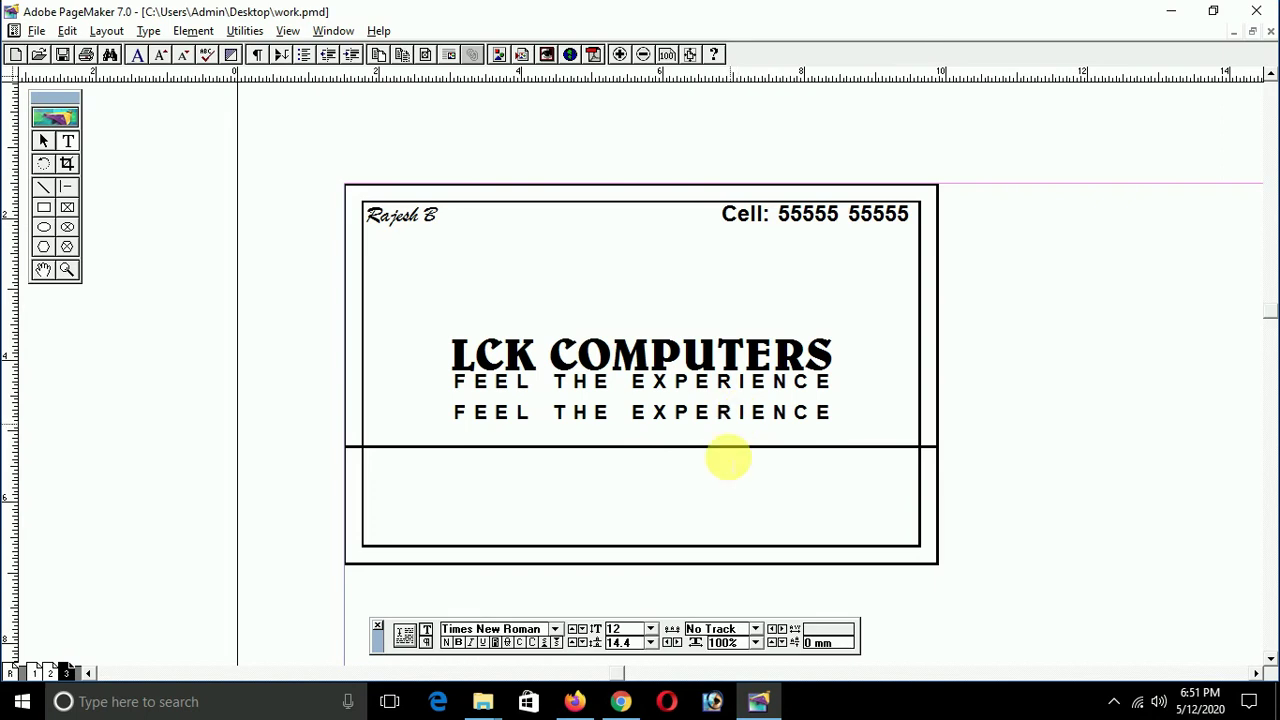
triple_click(630, 413)
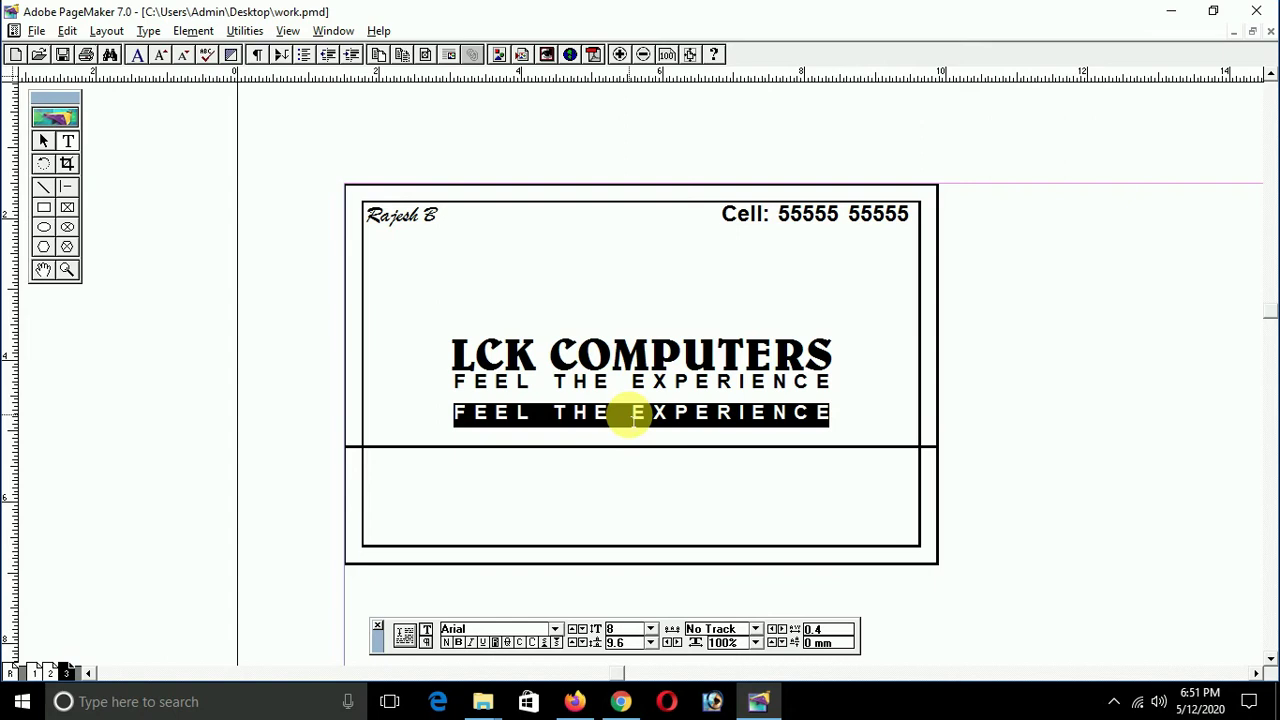
key("ctrl+grave")
key("Tab")
key("Tab")
key("Tab")
key("Tab")
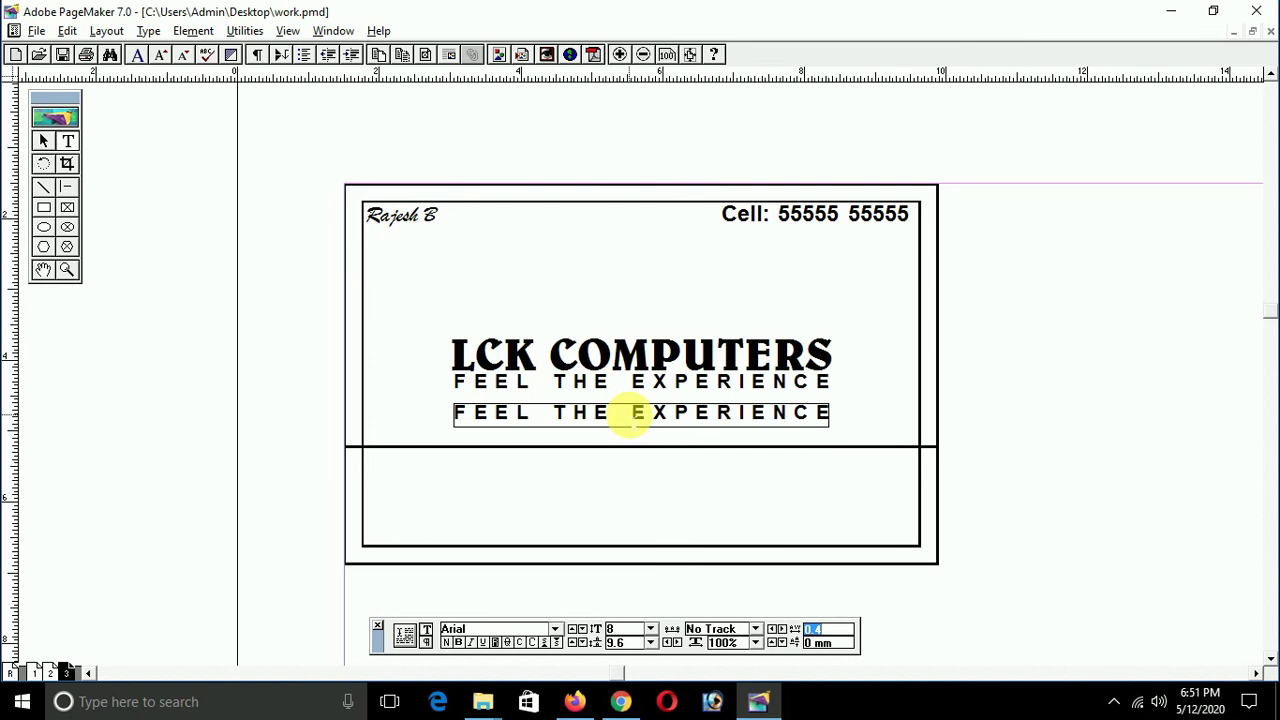
type("0")
key("Return")
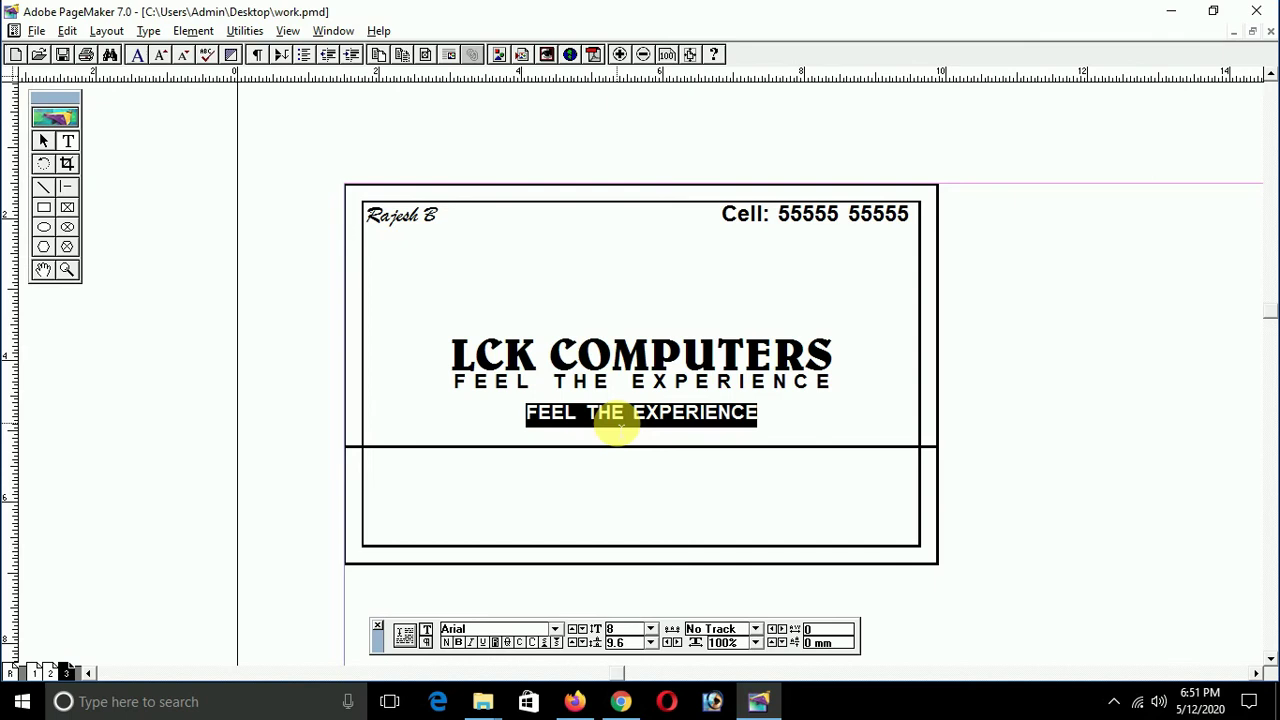
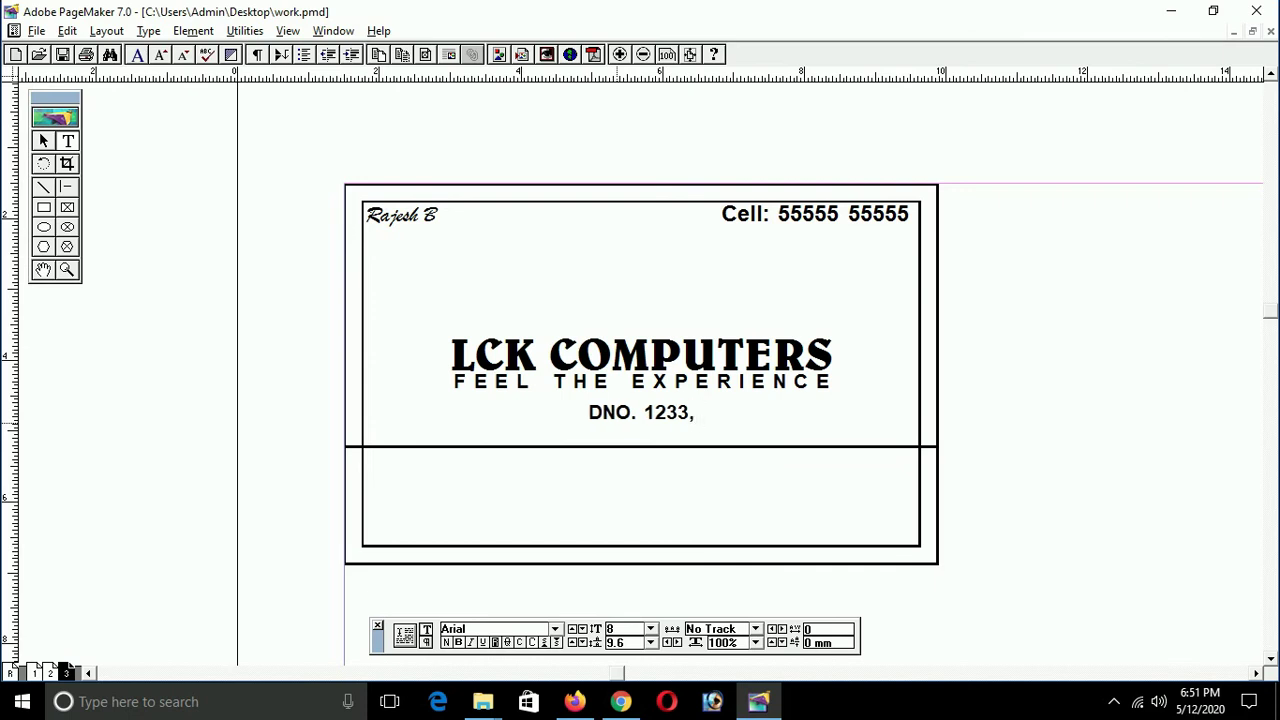
Step: Type the shop's street, then the city and postcode on a second line, and select the paragraph
key("BackSpace")
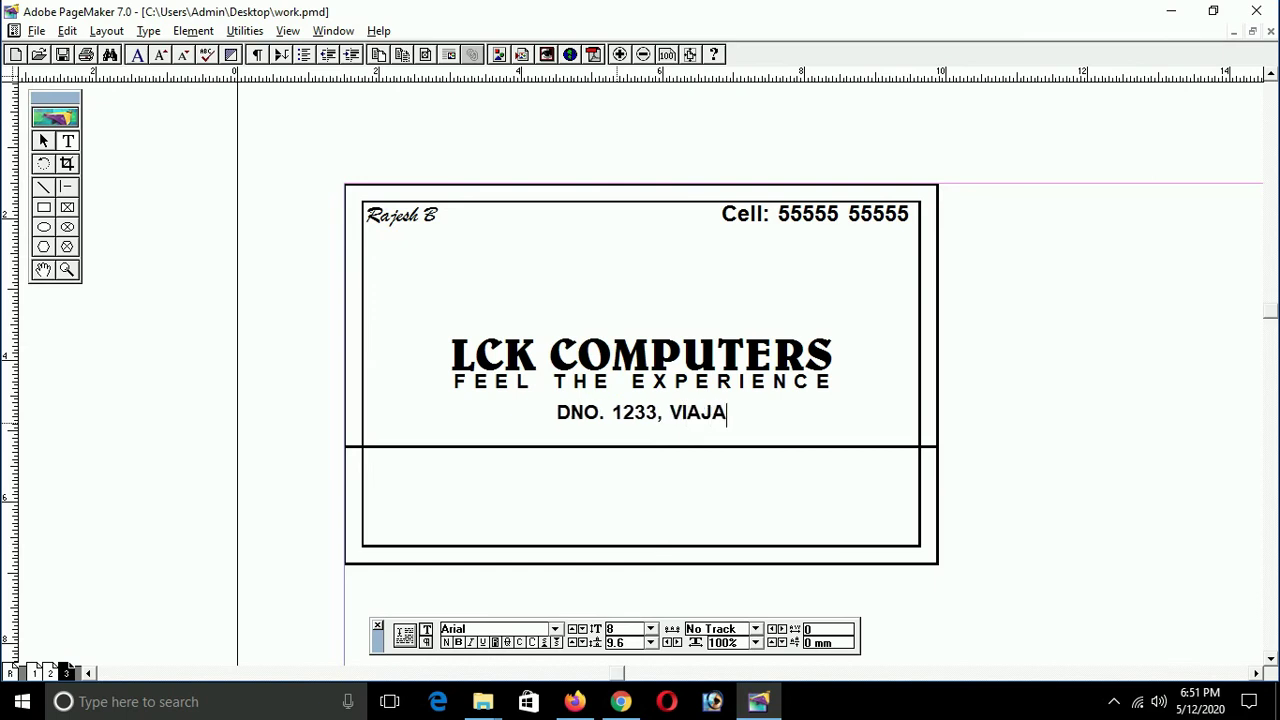
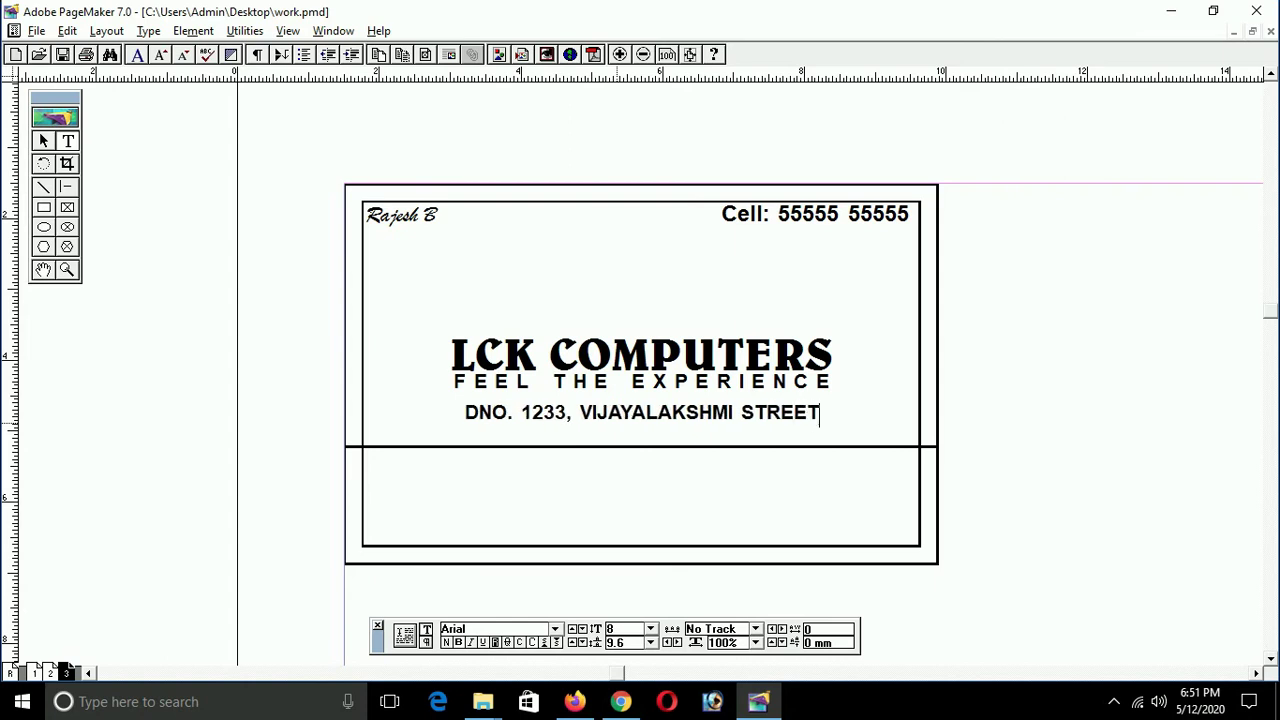
key("Return")
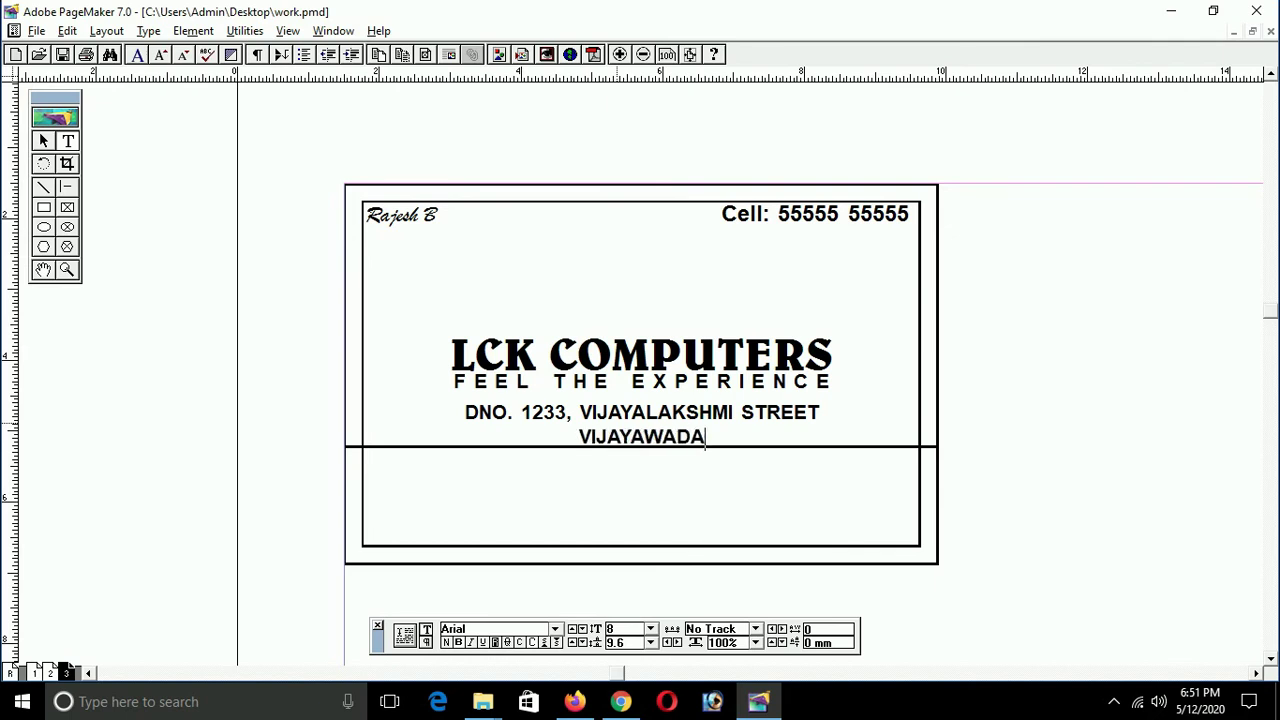
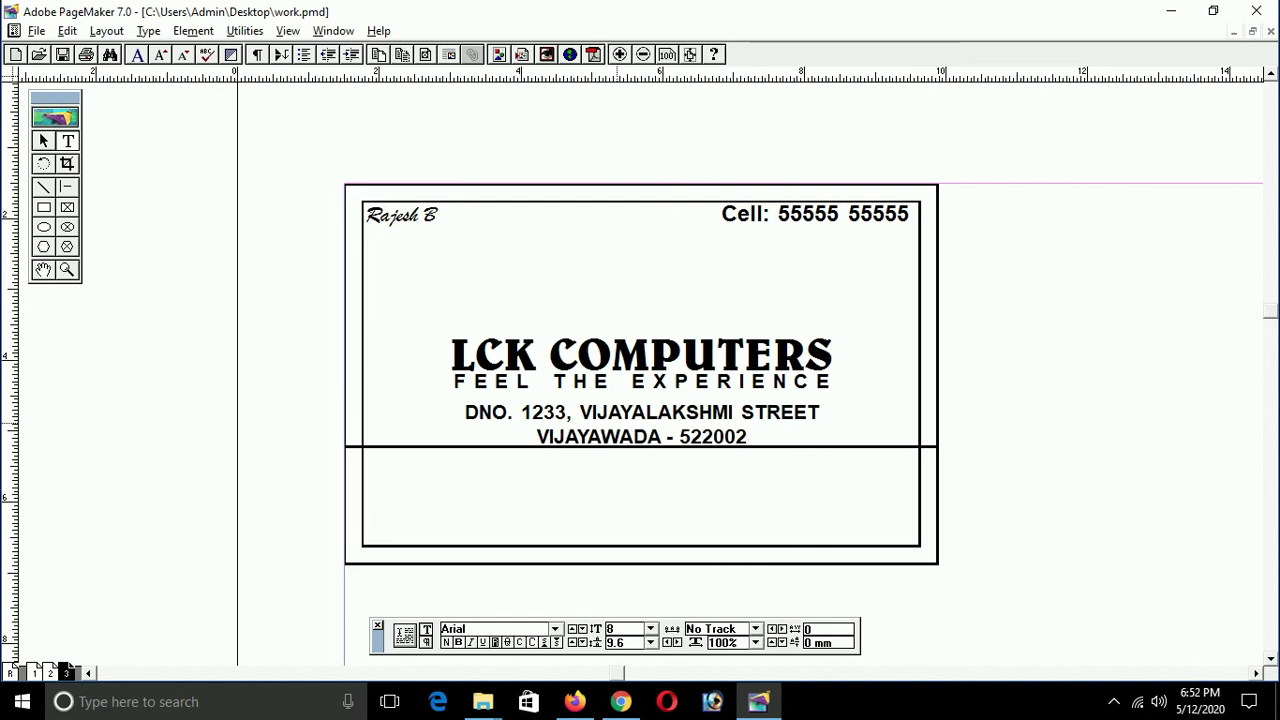
key("ctrl+a")
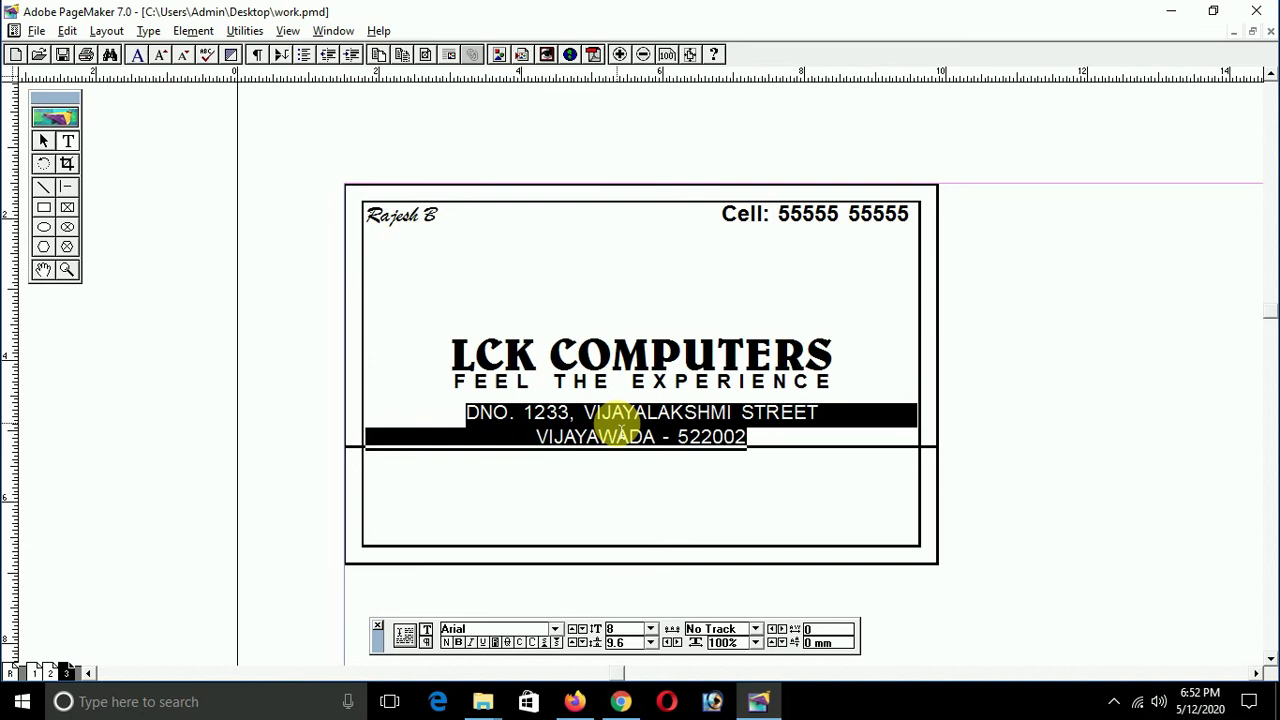
Step: Make the city-and-postcode line bold at 10 pt, then select the address block
left_click(748, 437)
key("Home")
key("shift+End")
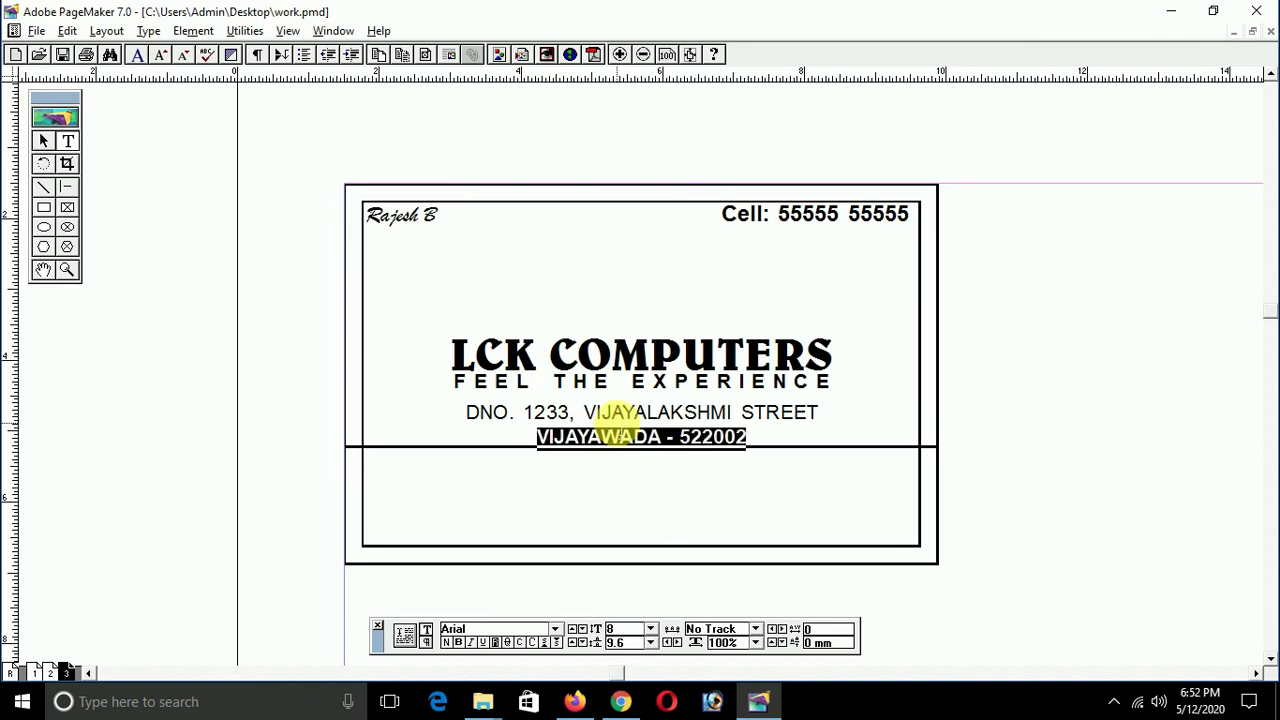
key("ctrl+grave")
type("0")
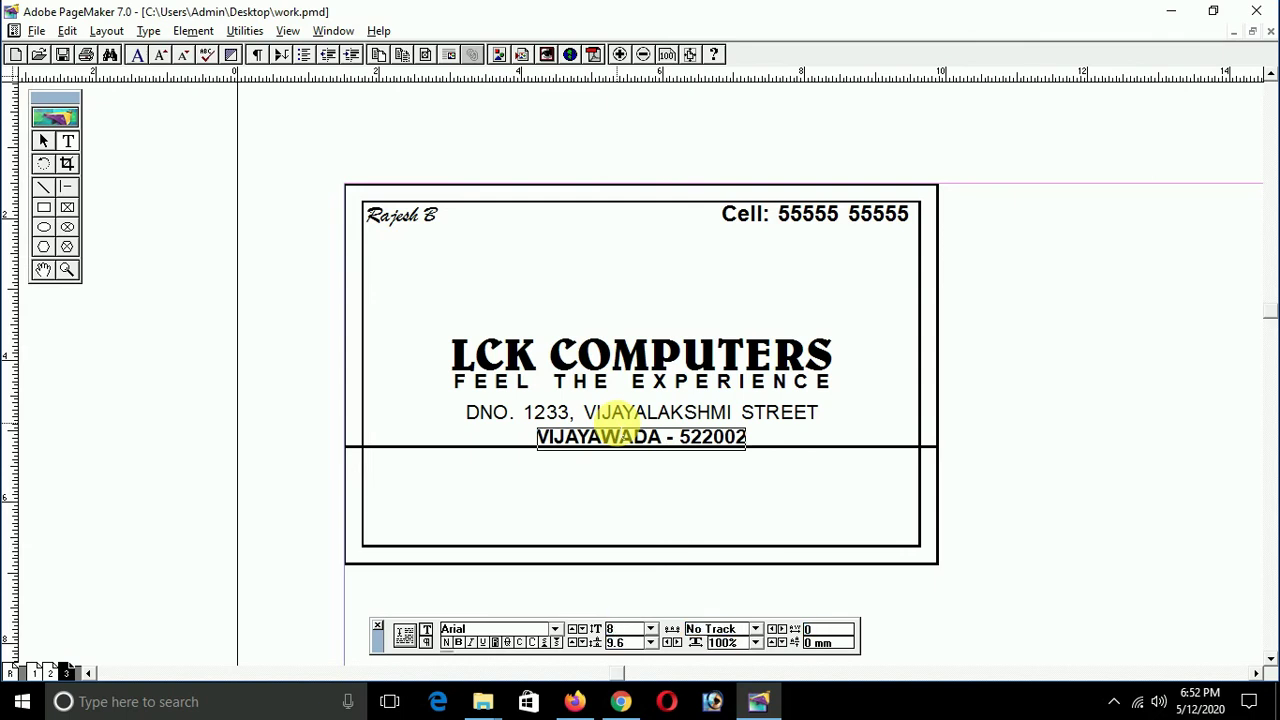
key("ctrl+shift+period")
key("ctrl+shift+period")
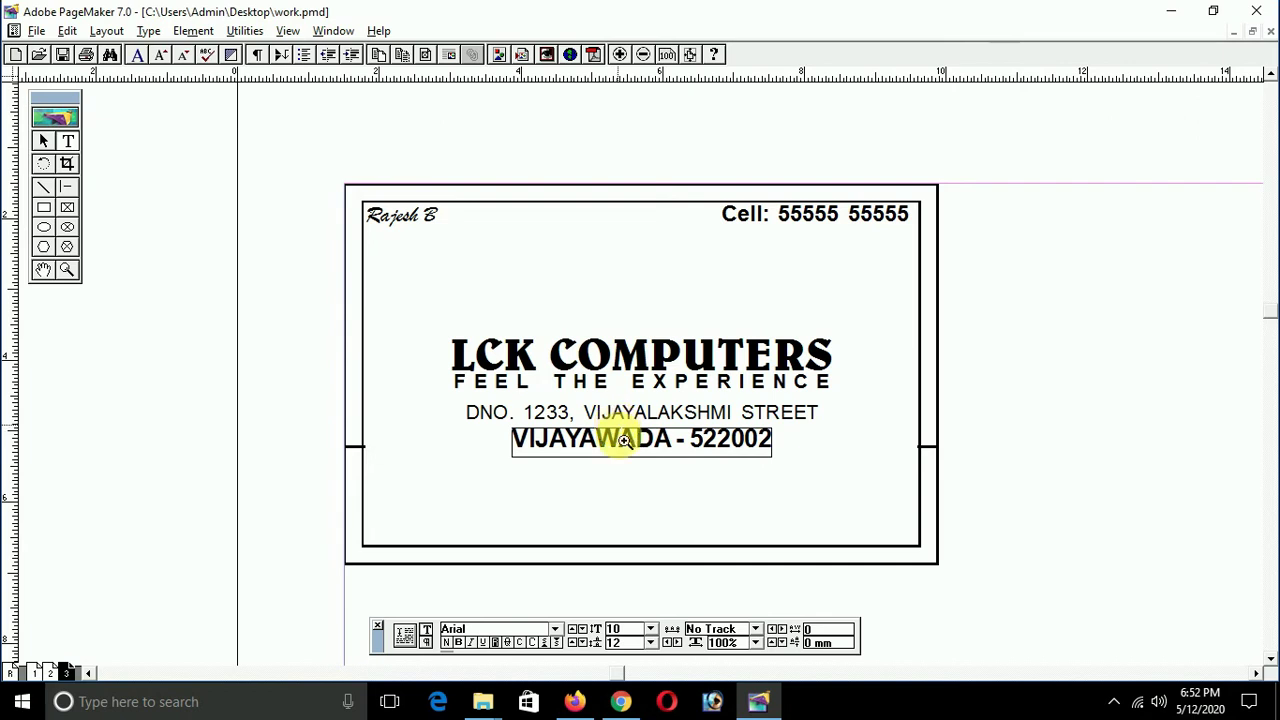
key("Escape")
left_click(641, 448)
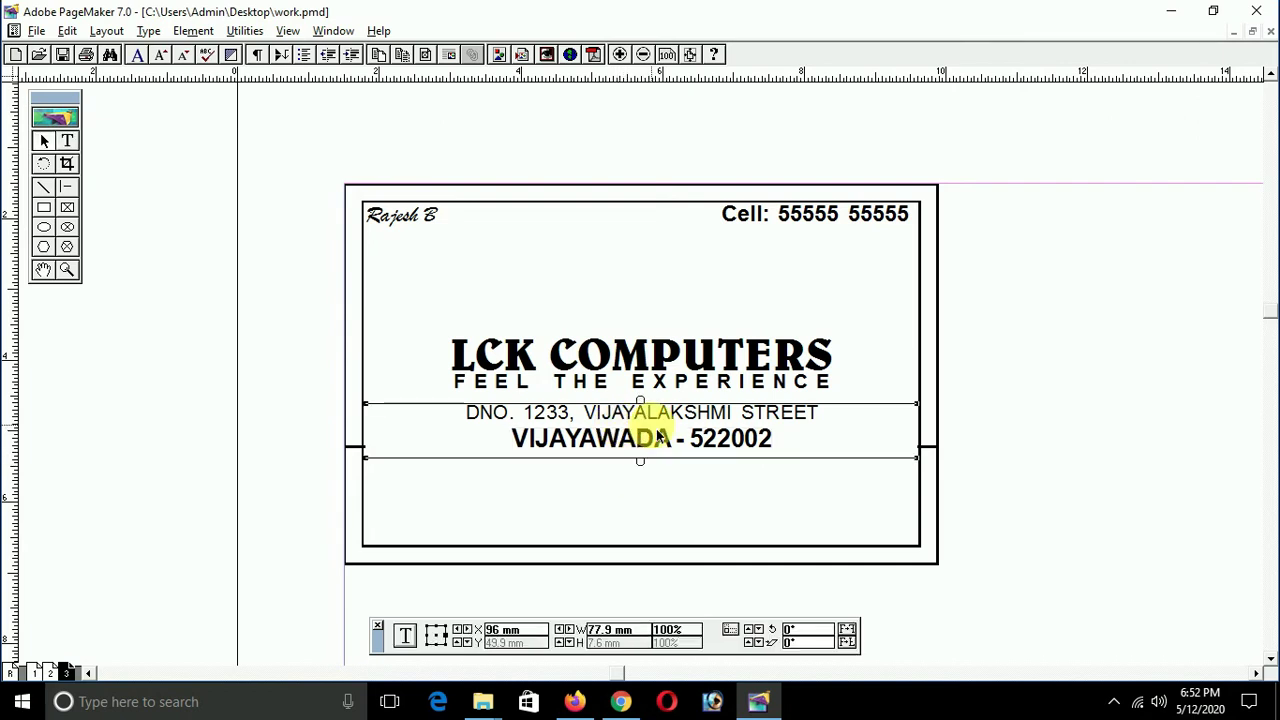
Step: Nudge the address block up above the divider and drag a copy into the lower panel
left_click(662, 506)
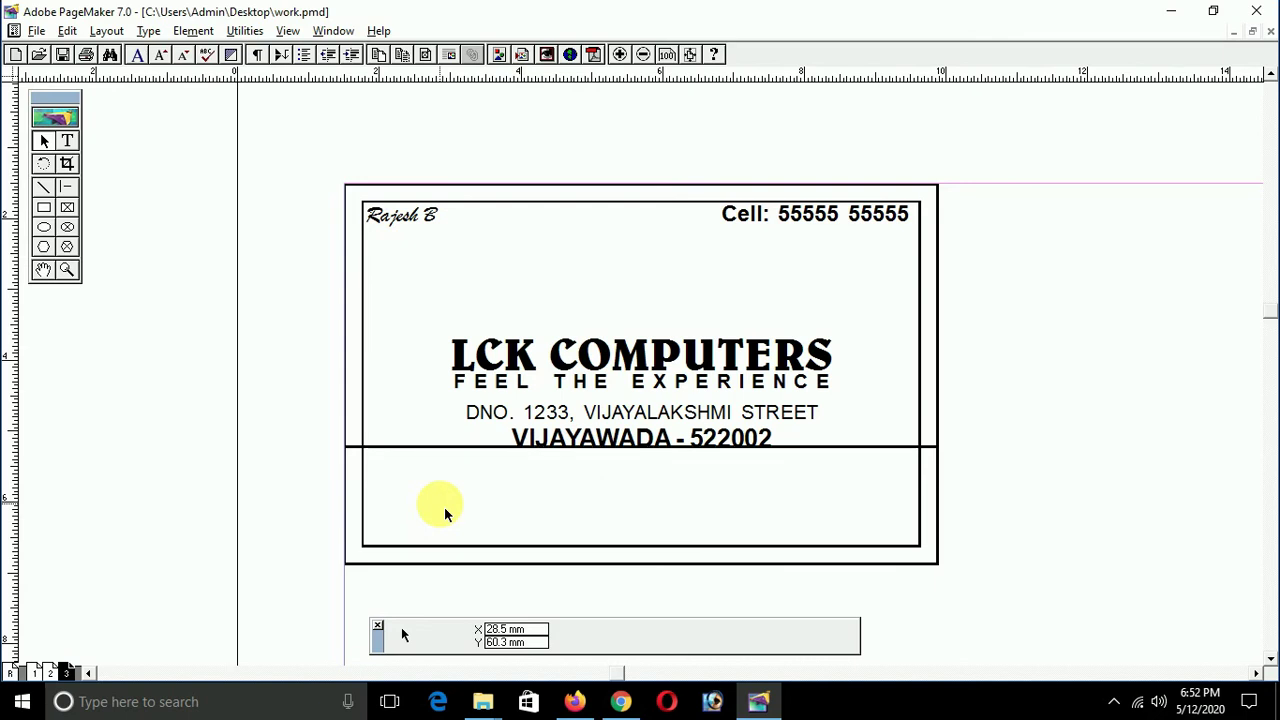
left_click(649, 428)
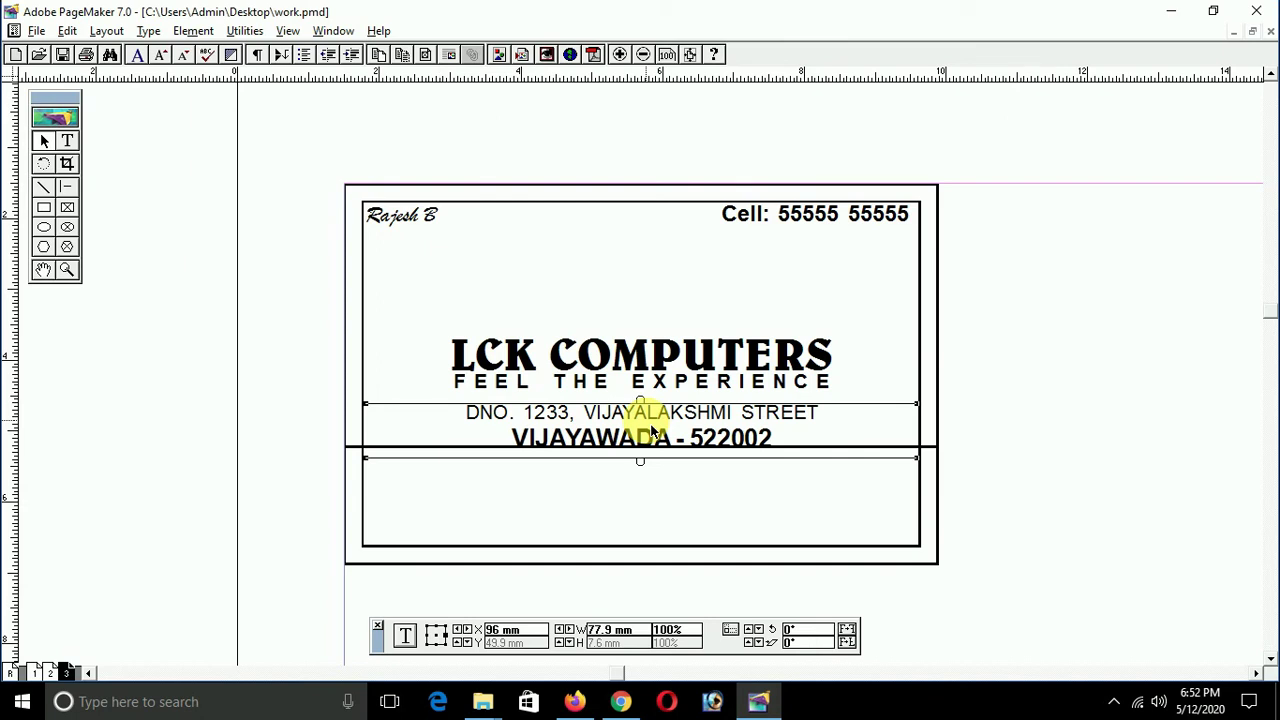
key("Up")
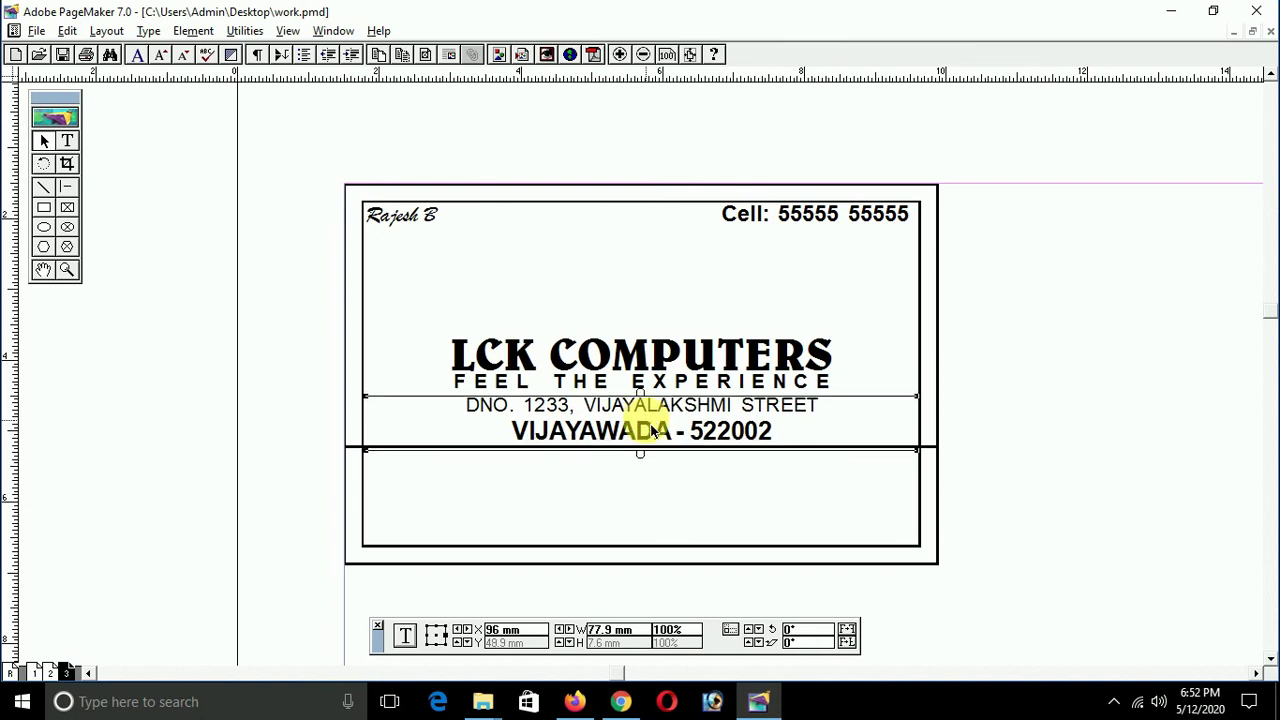
left_click(625, 485)
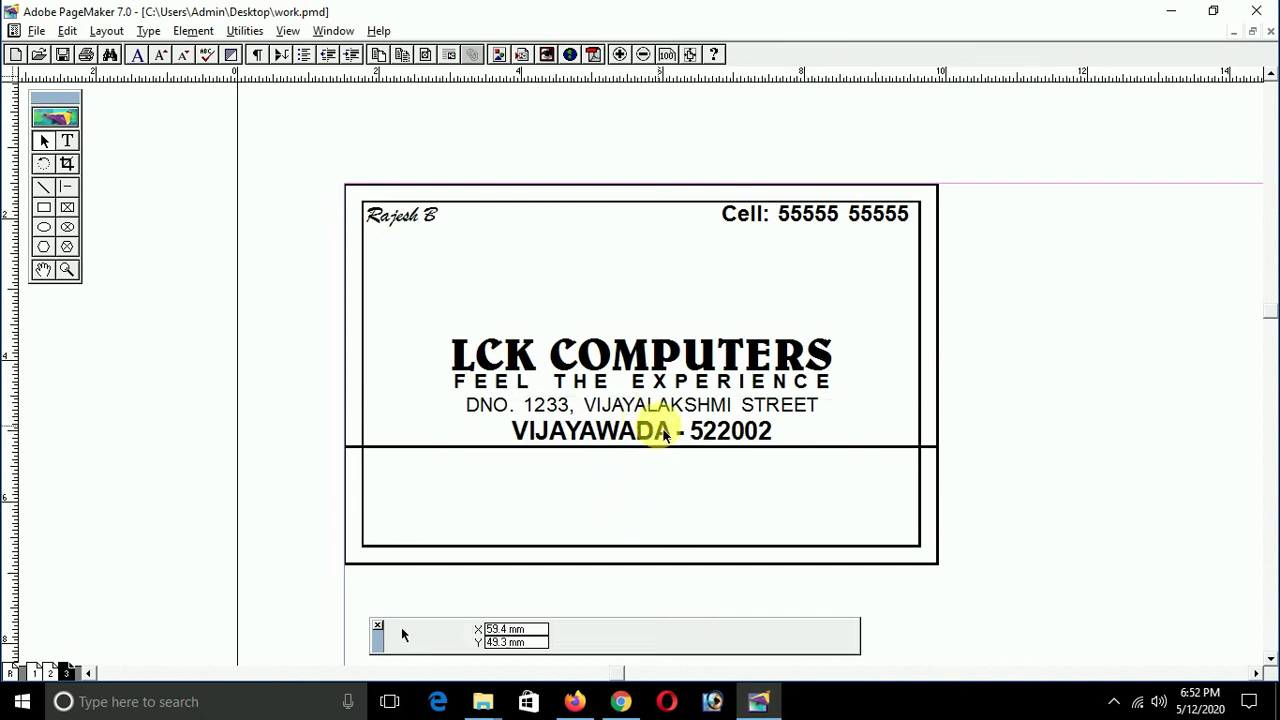
left_click(668, 415)
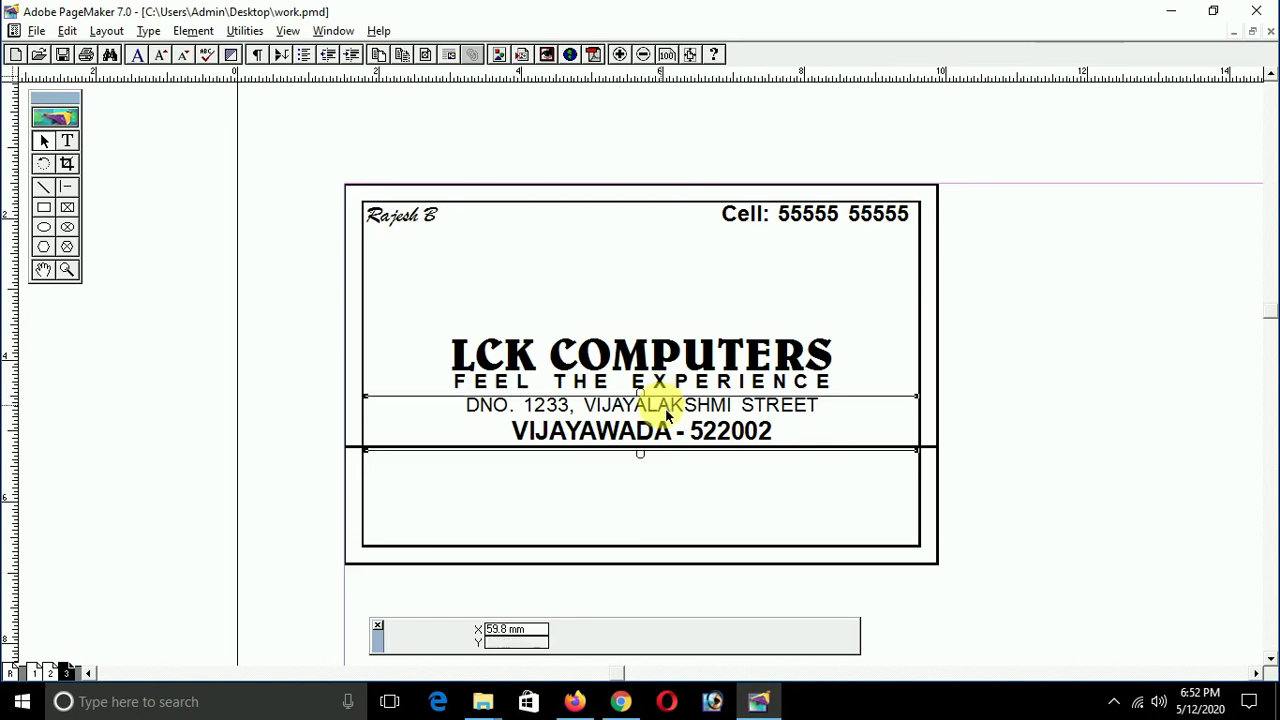
left_click_drag(674, 412, 686, 494)
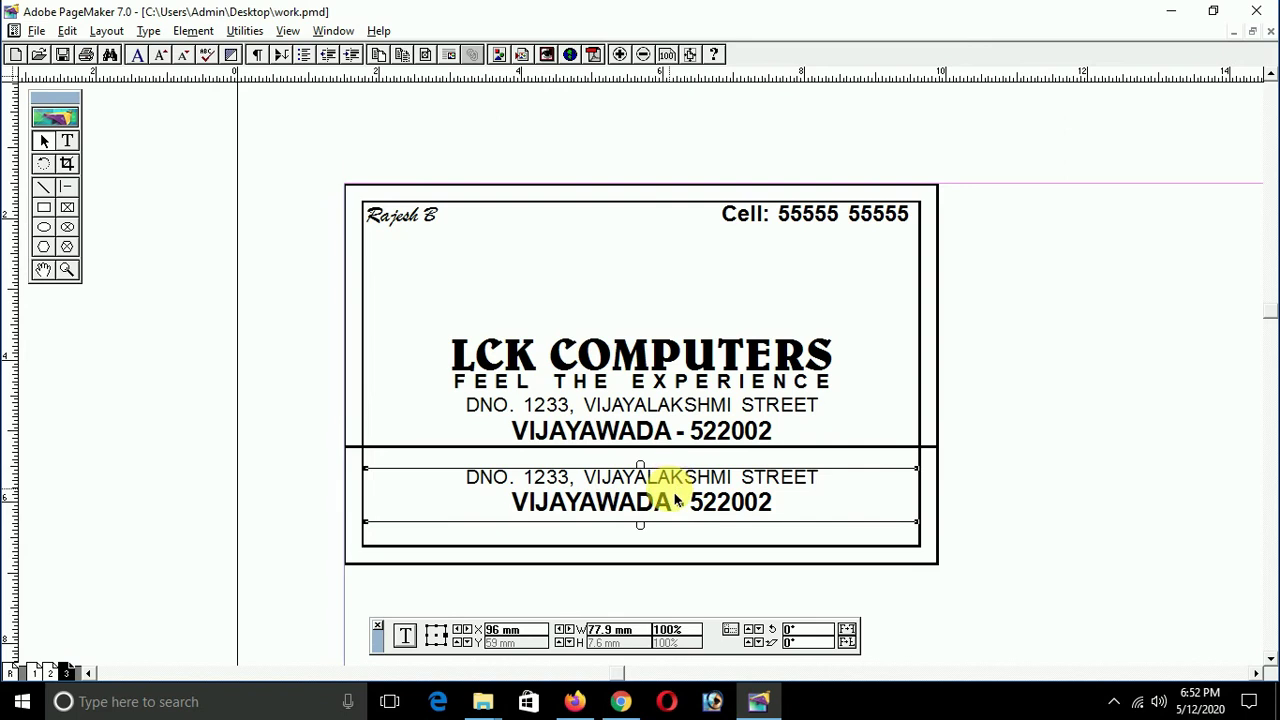
Step: Replace the copied address text with 'O.S INSTALLATION'
double_click(675, 497)
key("ctrl+a")
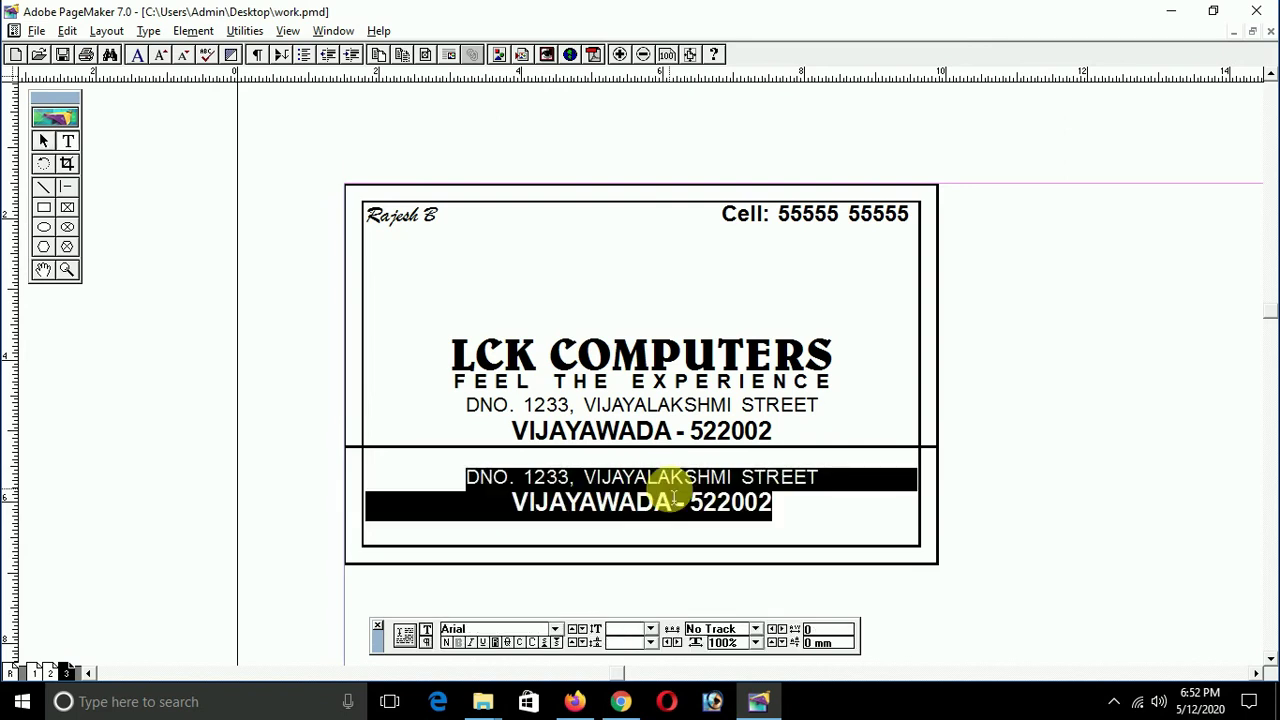
type("O.S O")
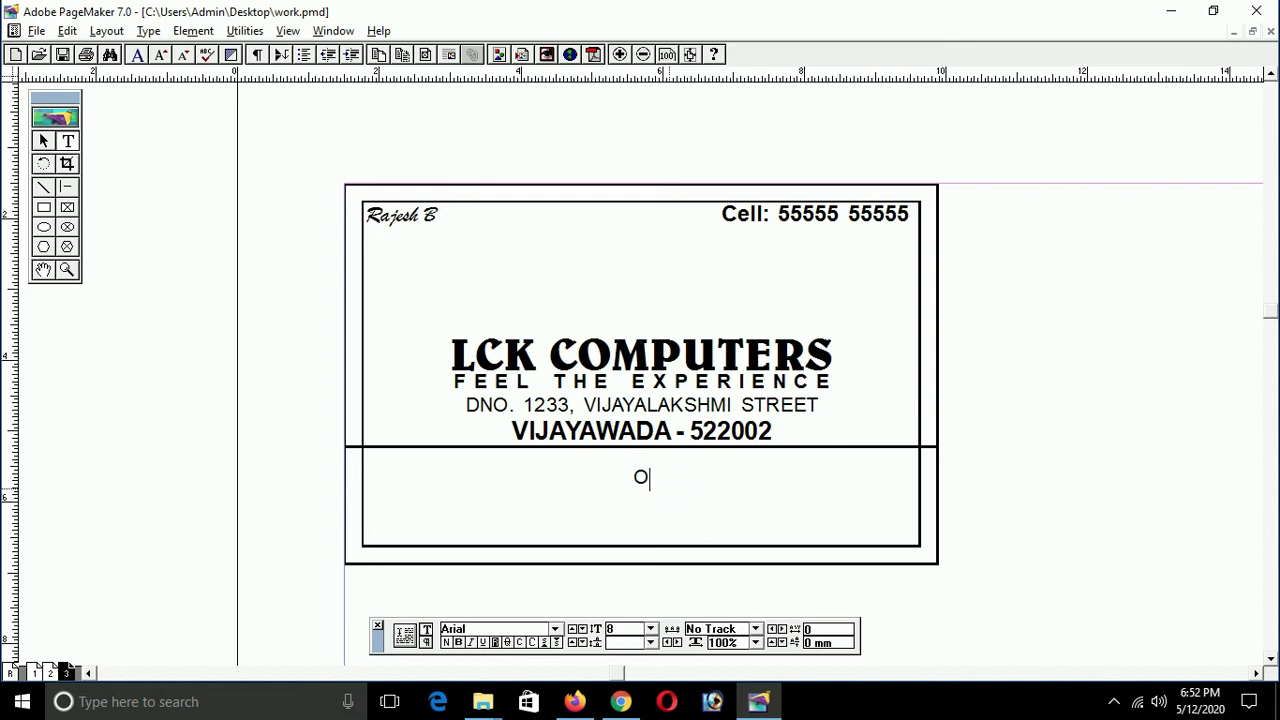
key("BackSpace")
type("IM")
key("BackSpace")
type("NSTALLATIOMS")
key("BackSpace")
key("BackSpace")
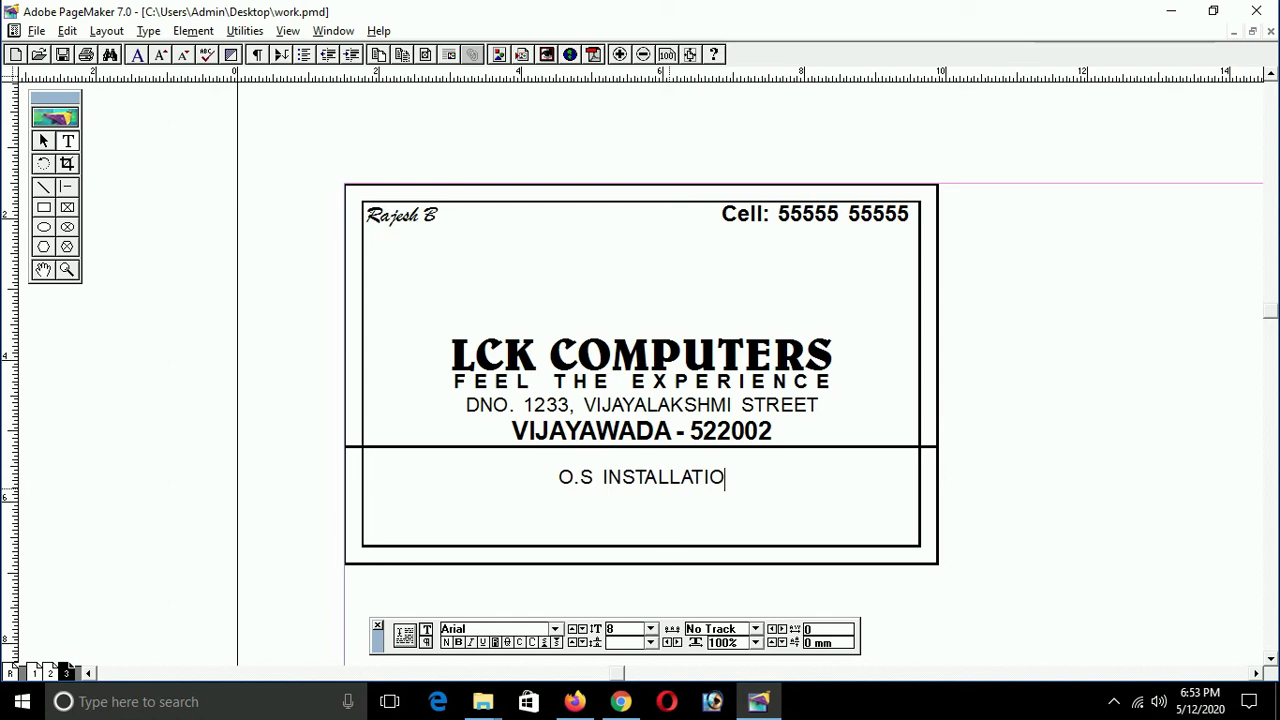
type("NS,")
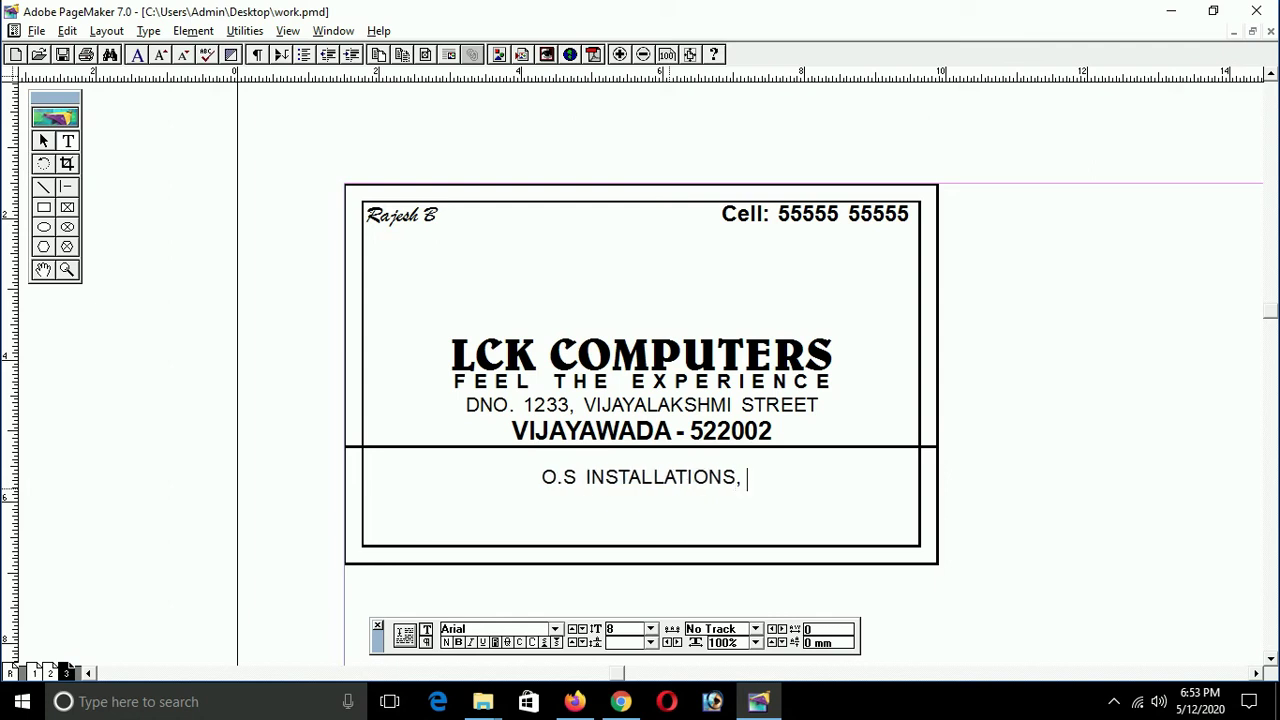
Step: Continue the services list: NEW COMPUTERS, BRAMDED SYSTEMS, KEYBOARDS, MOUSES, DOOR STEP SERVICE, LAN INSTALL, MOTHERBOARDS
type("NEW CO,")
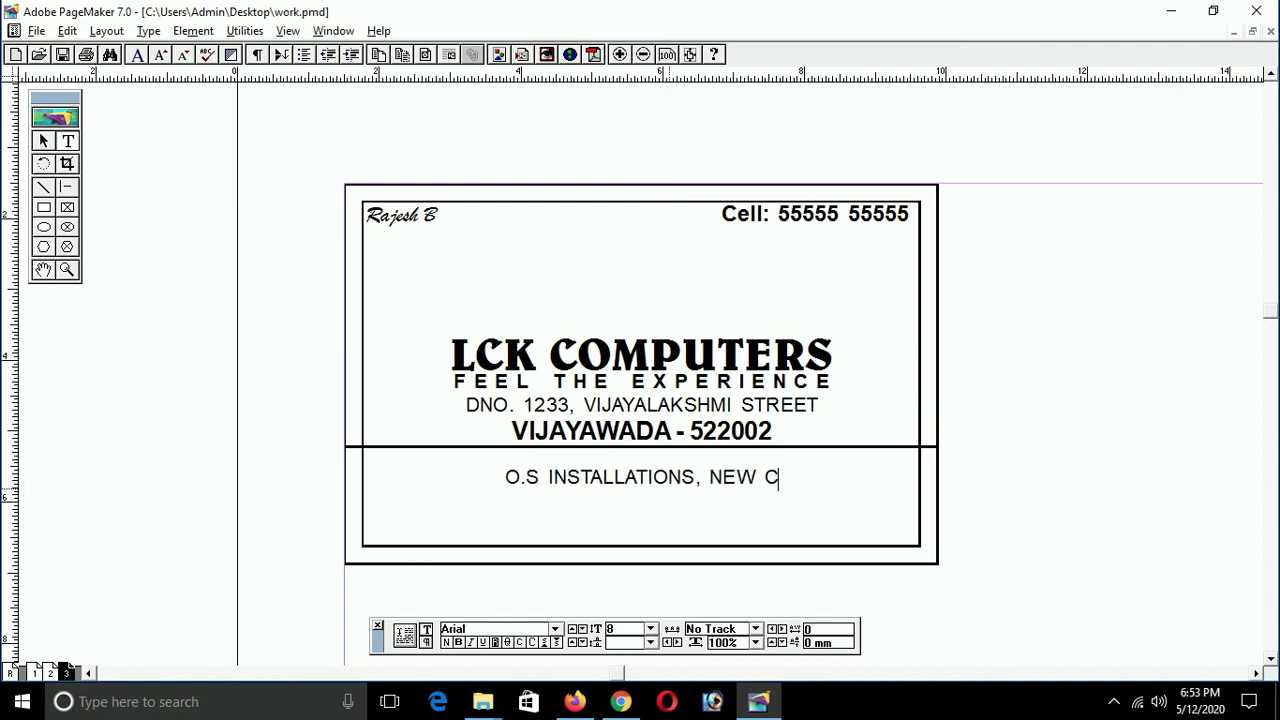
key("BackSpace")
key("BackSpace")
type("OMPUTERS, ")
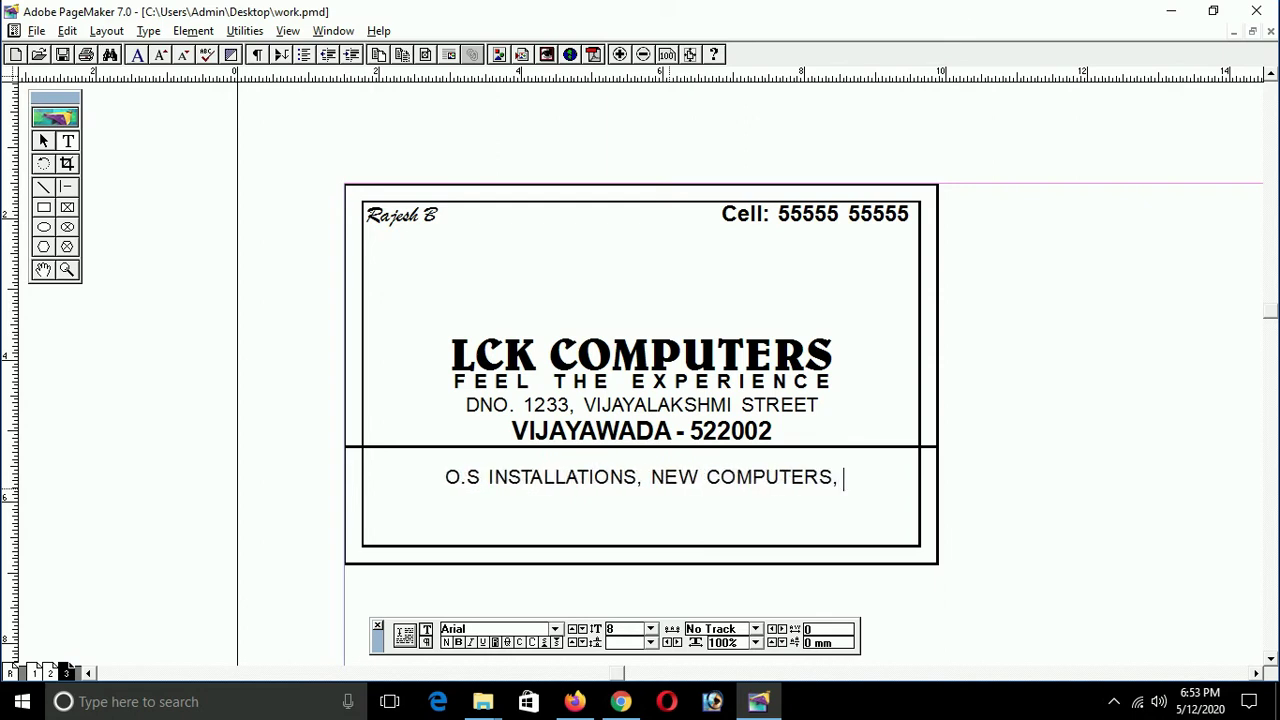
type("BRAMDE")
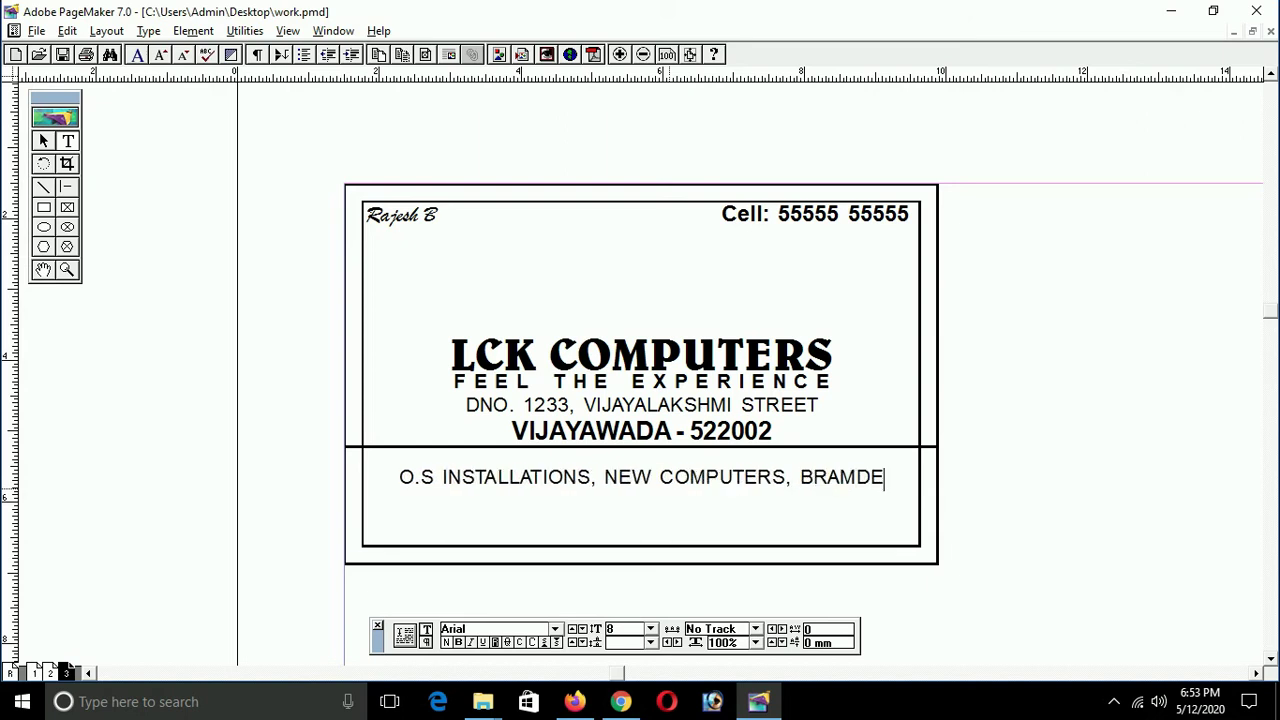
type("D S")
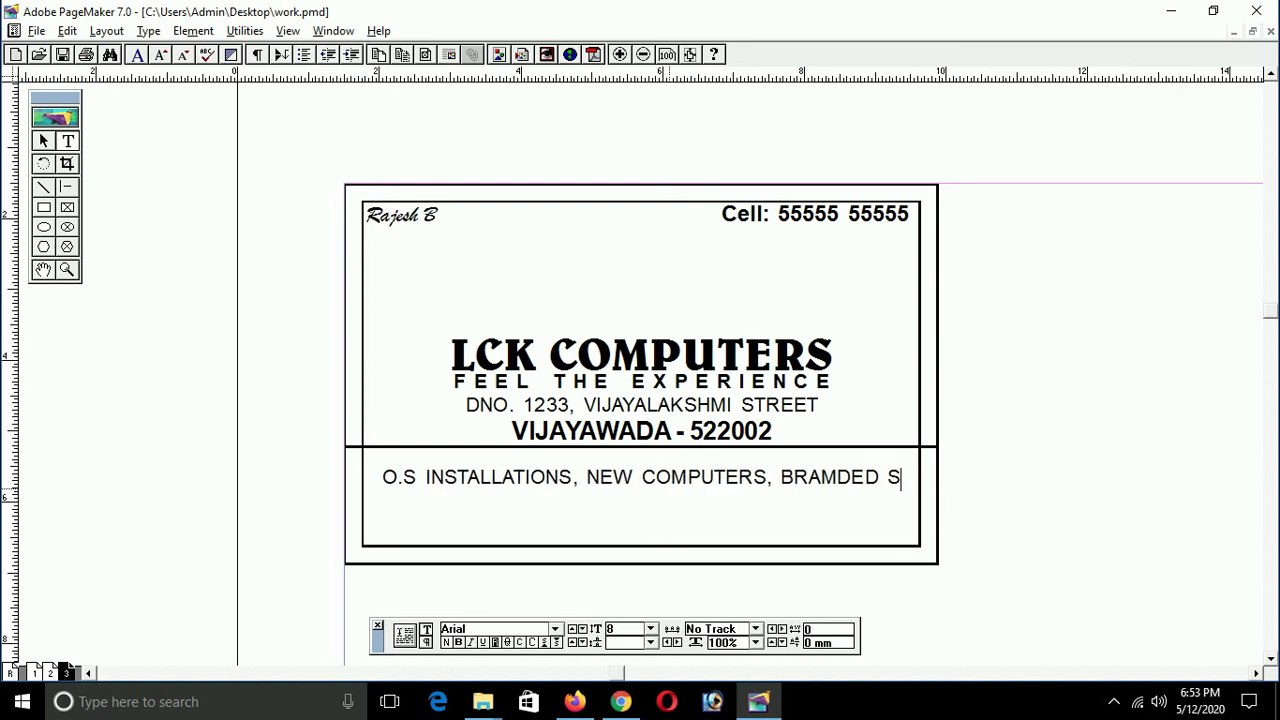
type("YSTE")
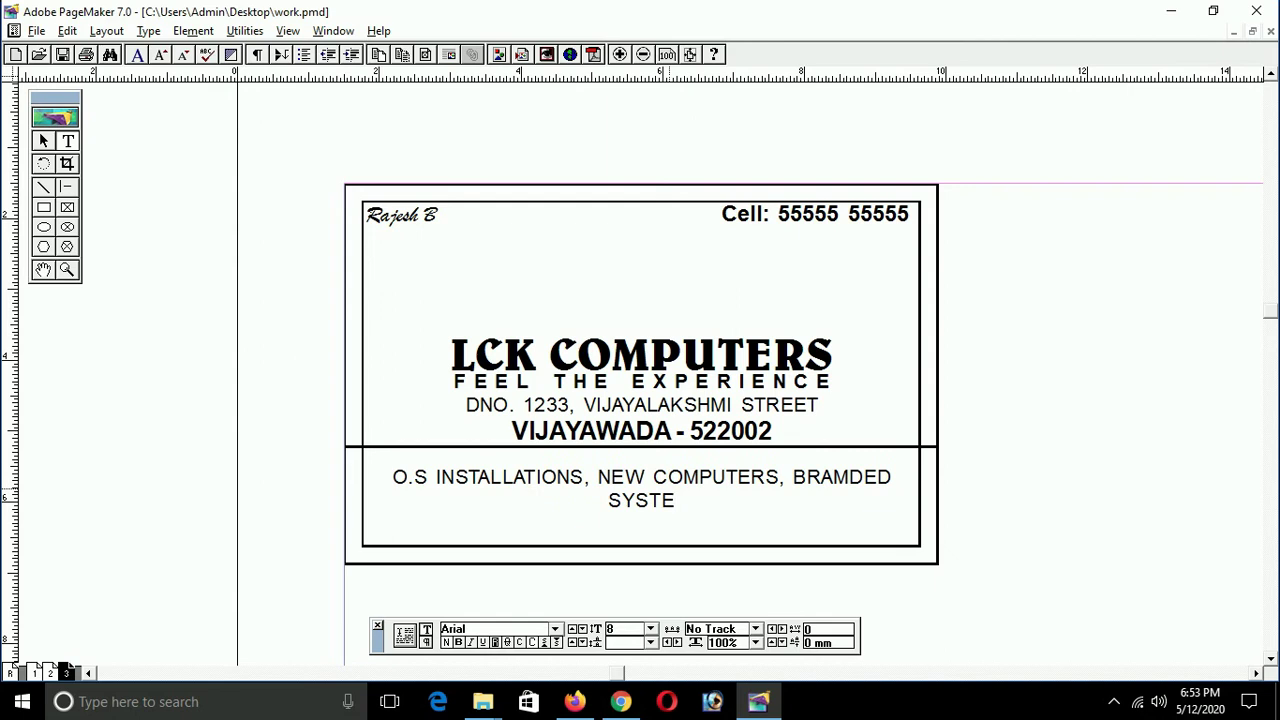
type("MS")
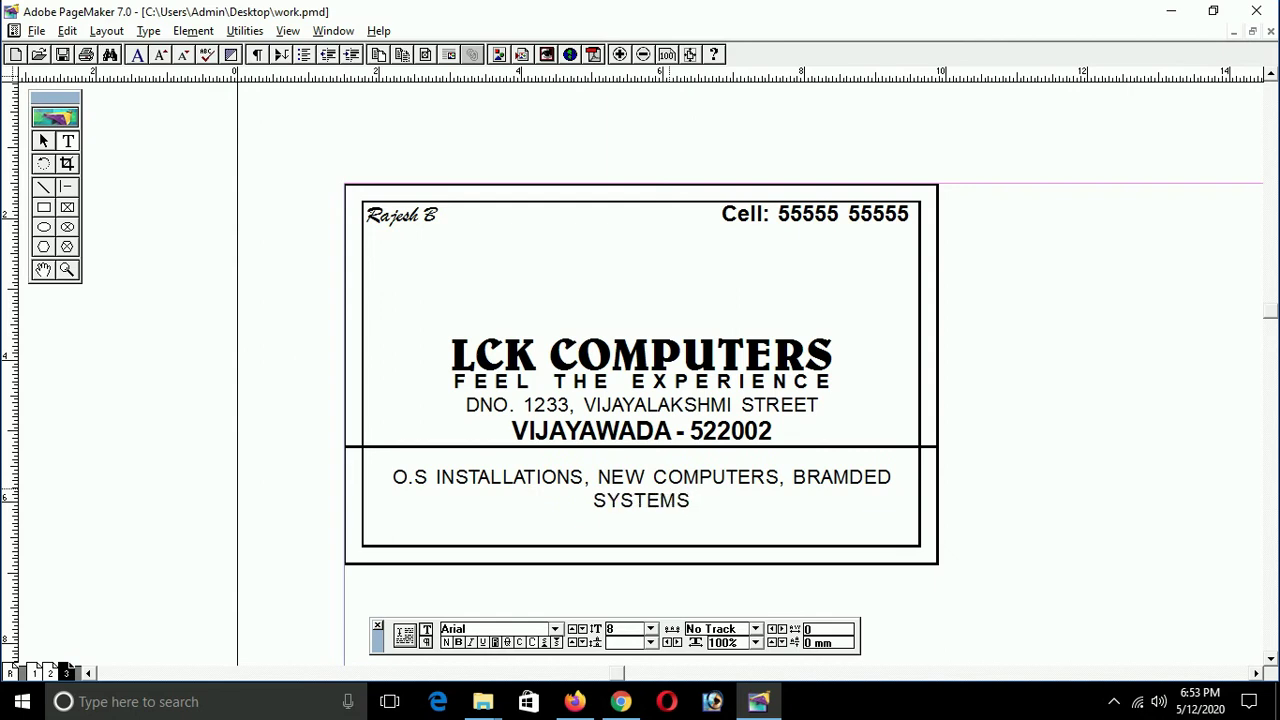
type(",")
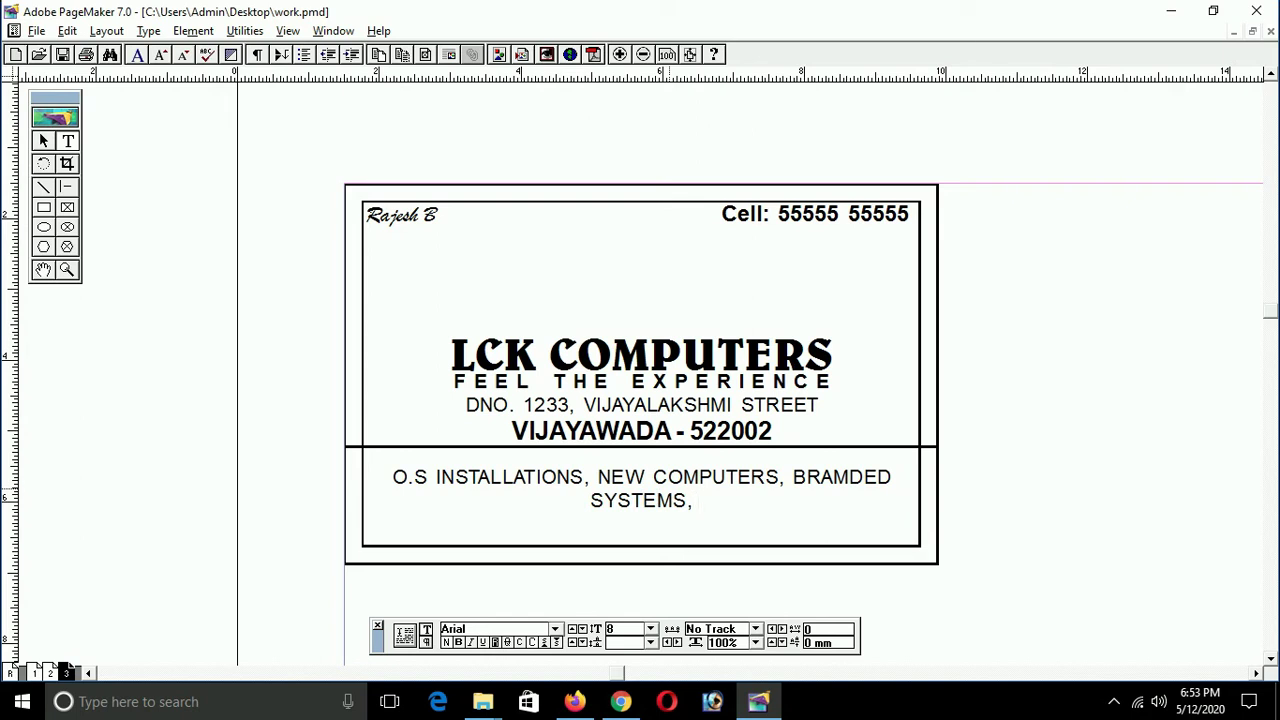
type(" KEYBO")
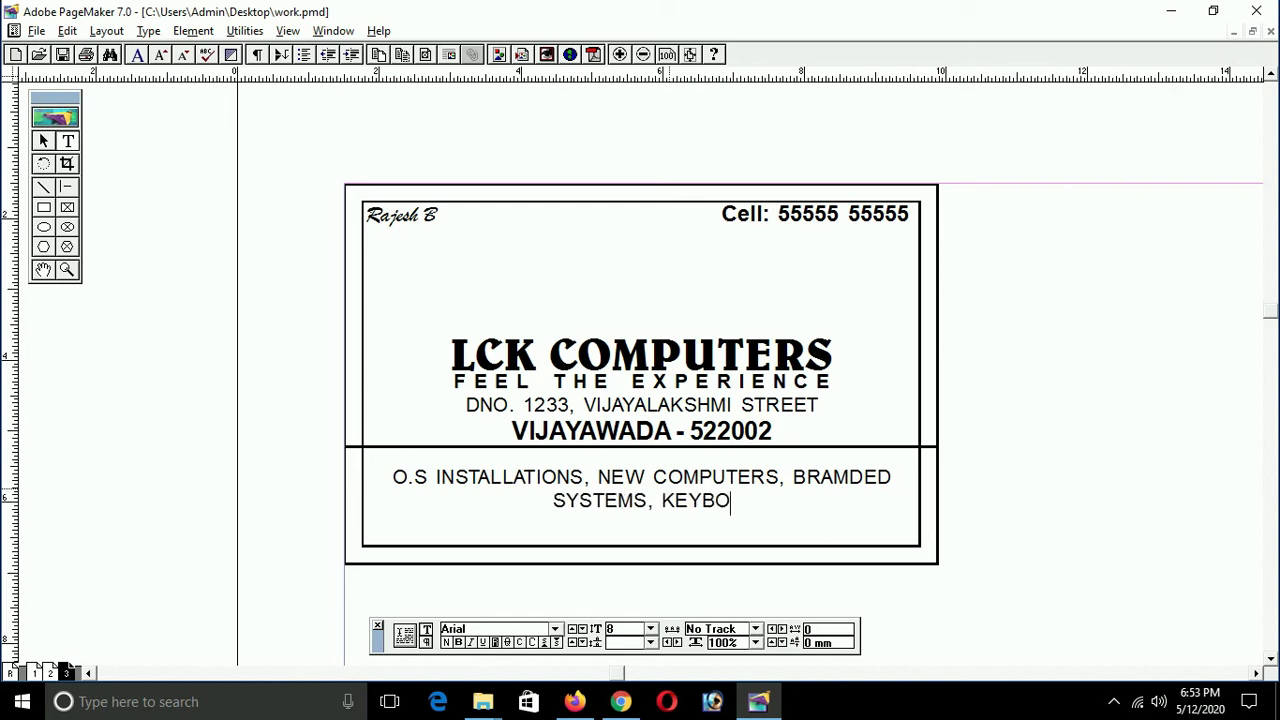
type("ARDS,")
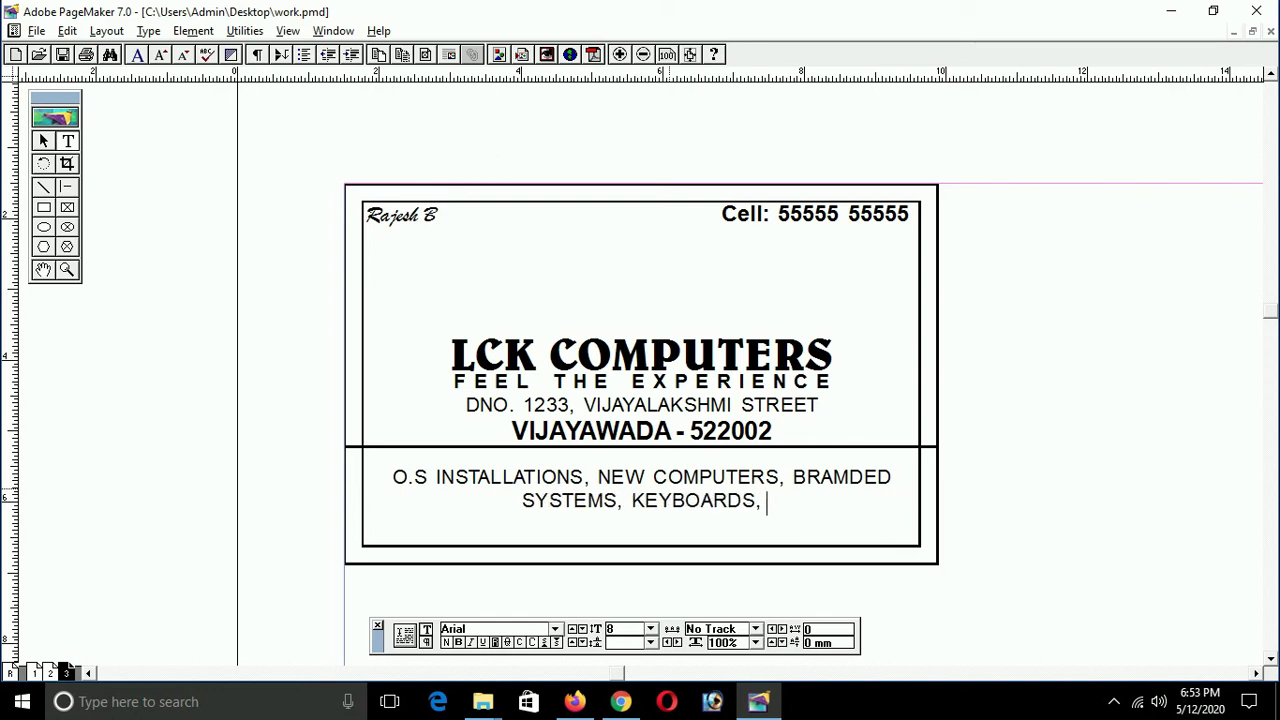
type(" MOUSE")
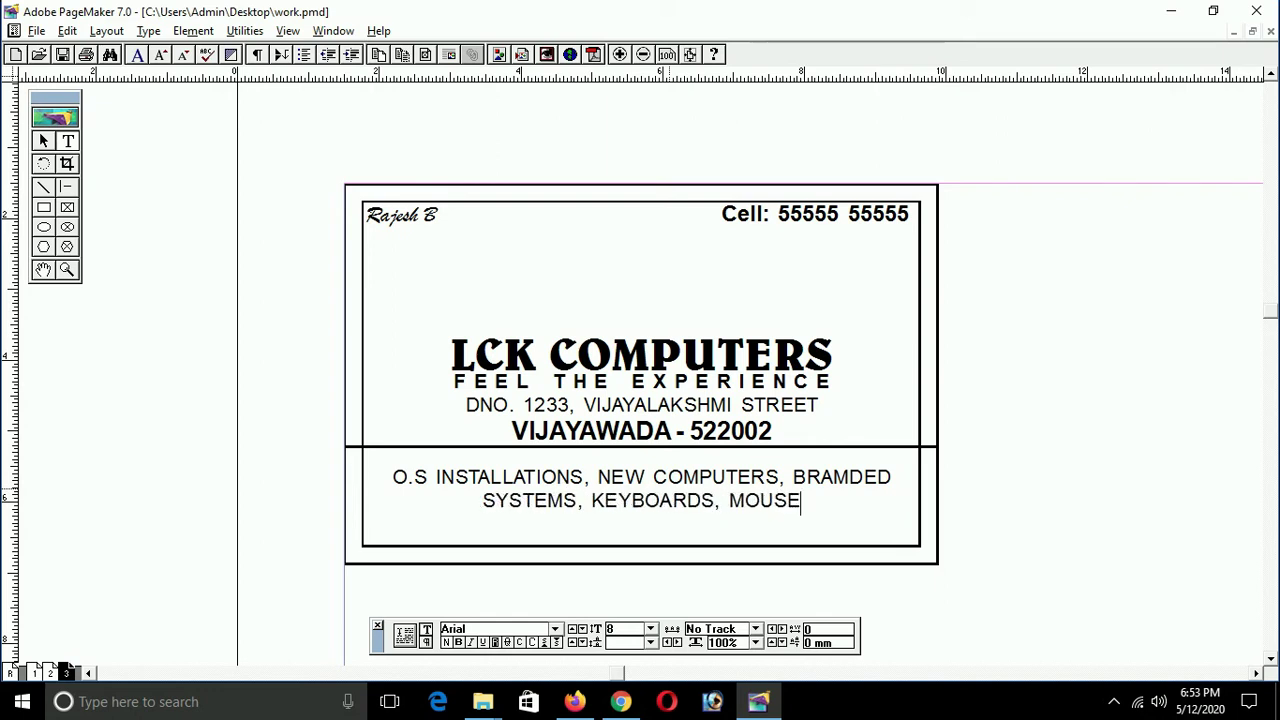
type("S D")
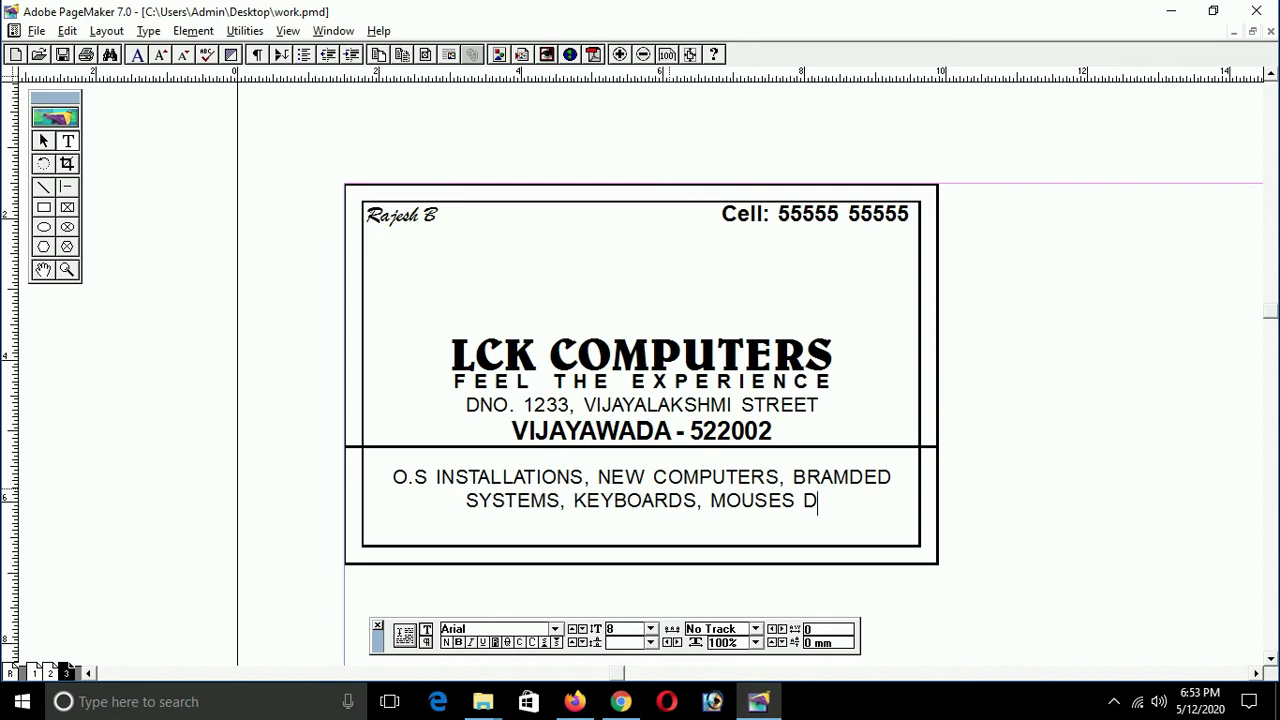
type("OOR")
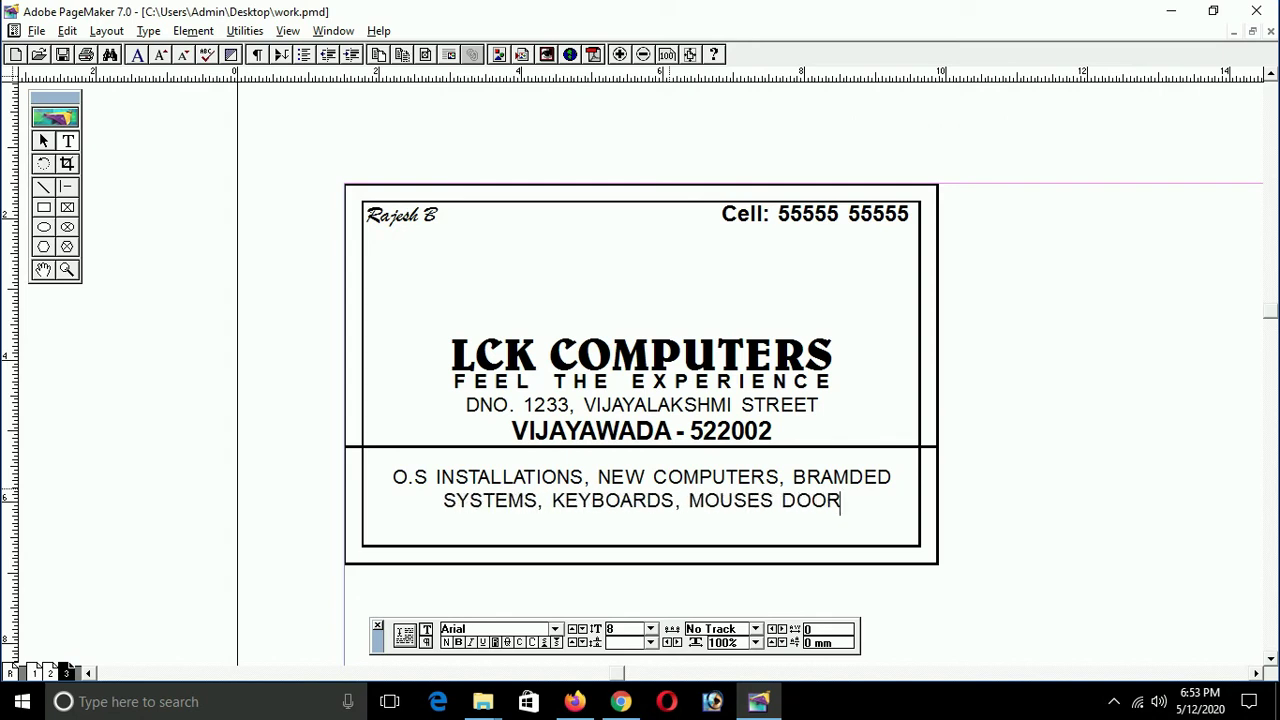
type(" STEP ")
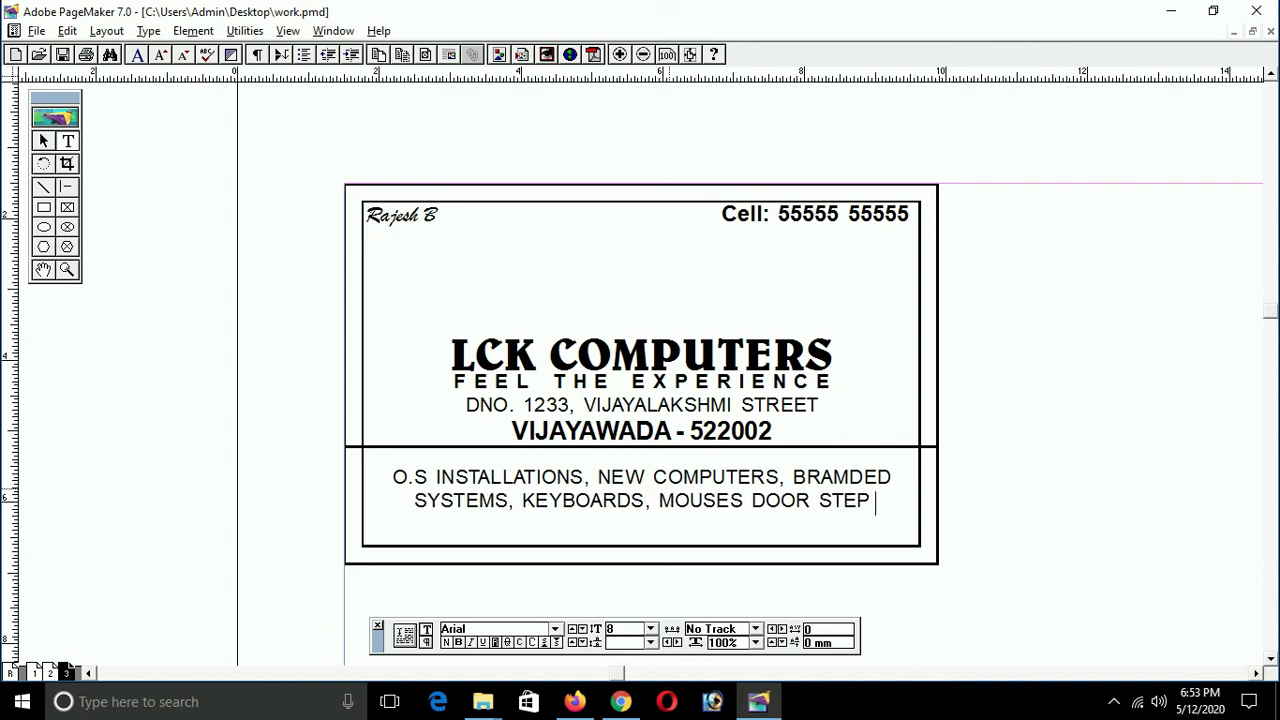
type("SERVIC")
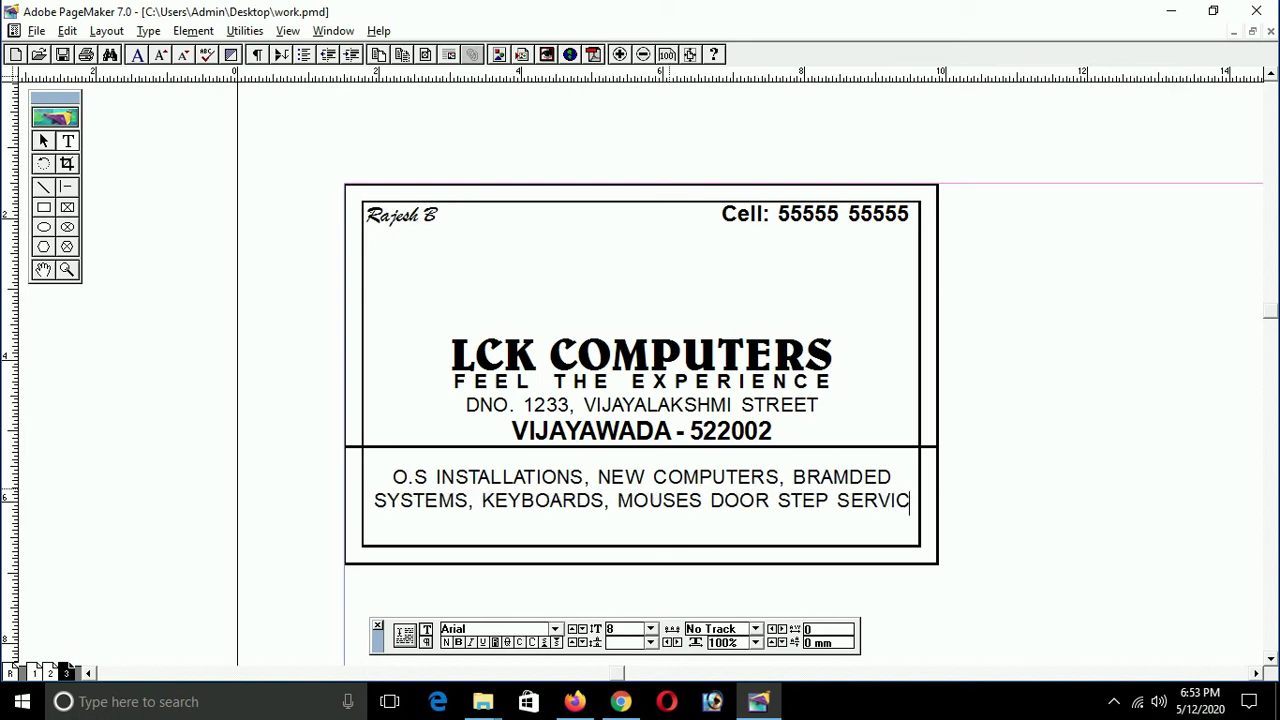
type("E,")
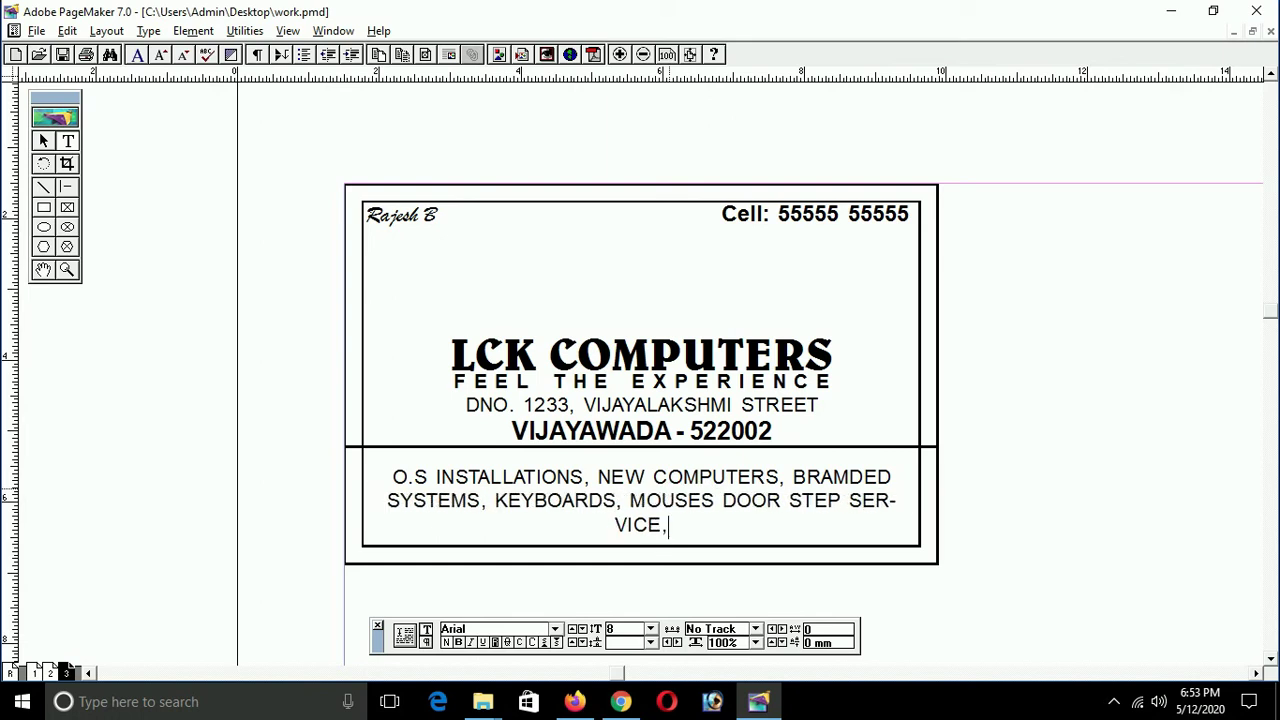
type("LAN INSTALL")
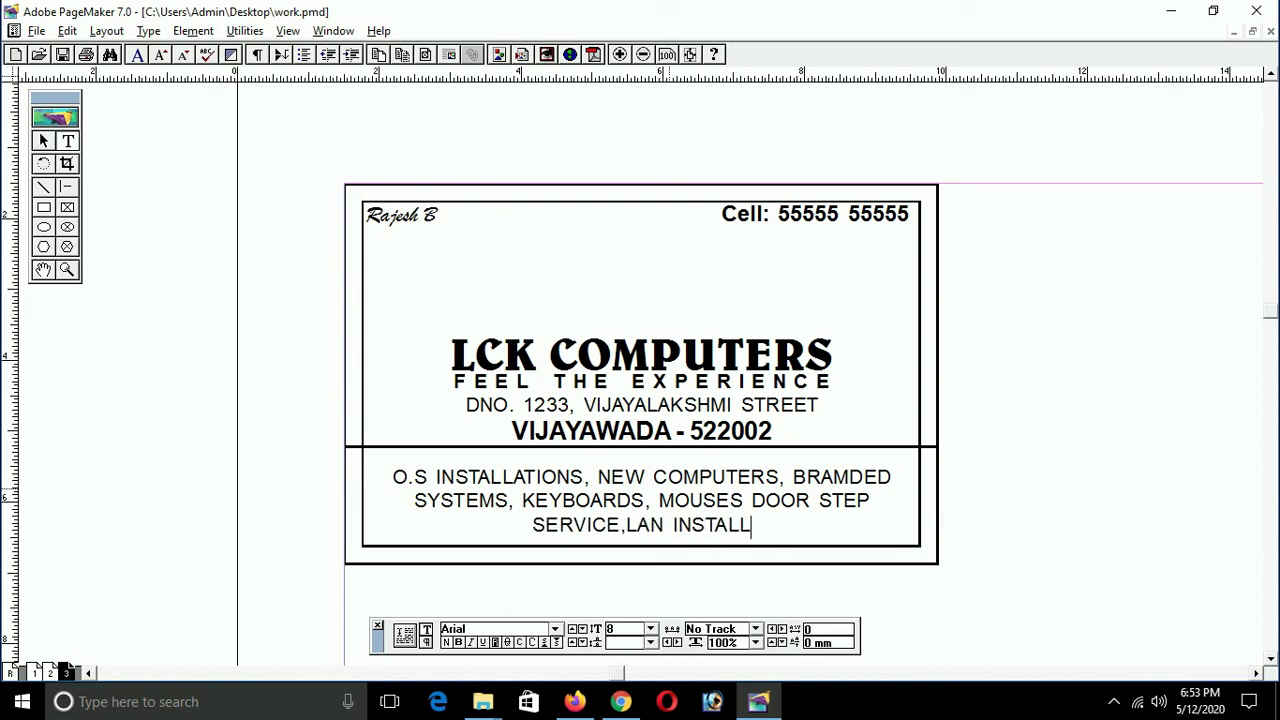
type(",")
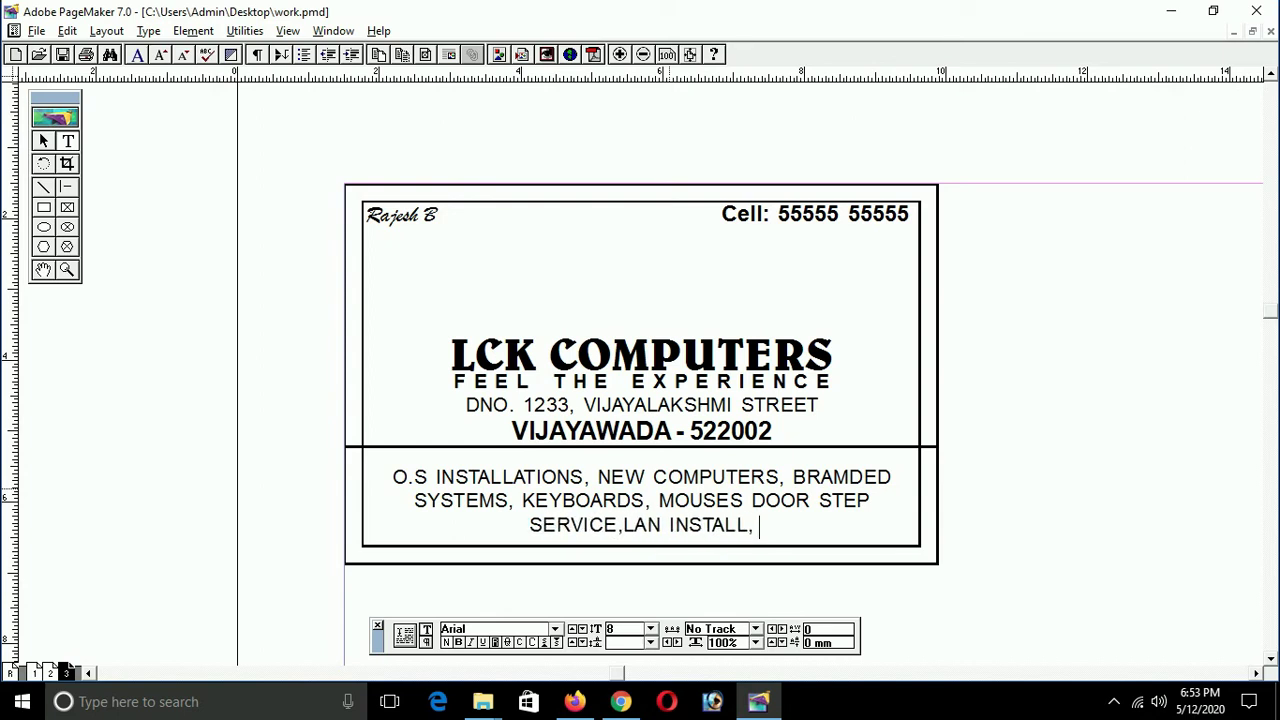
type(" MOTJ")
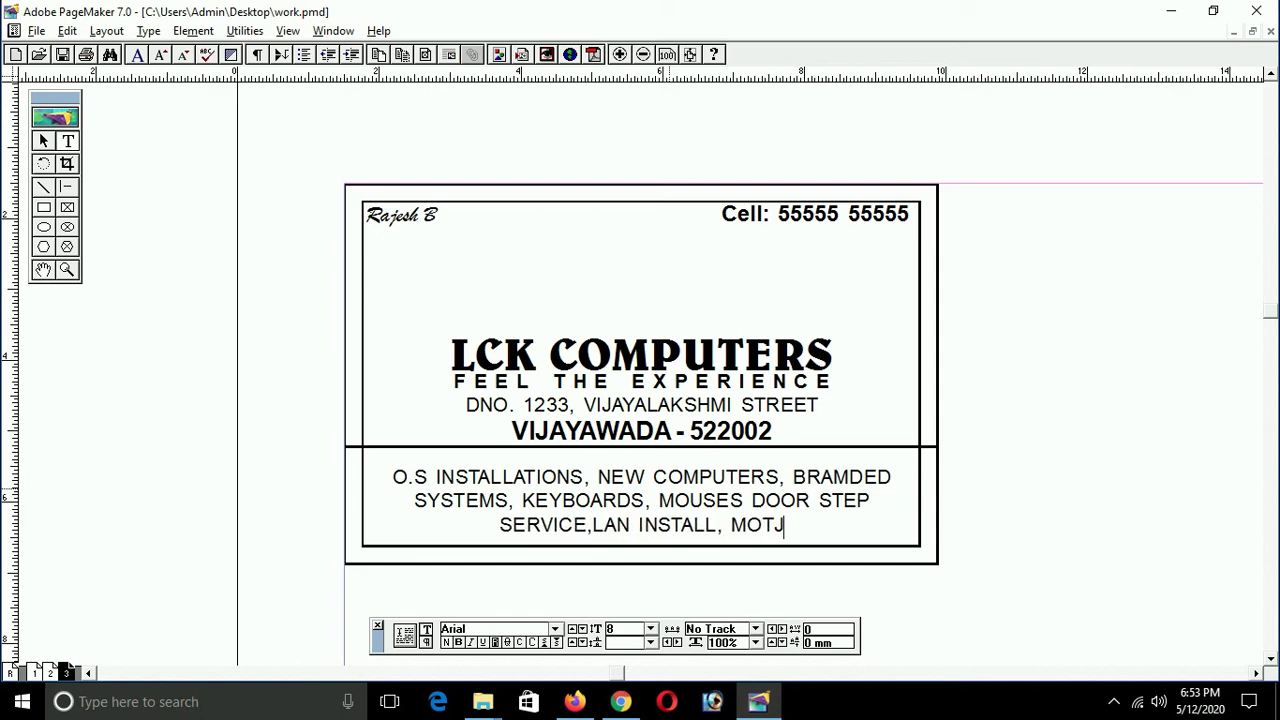
key("BackSpace")
type("HERB")
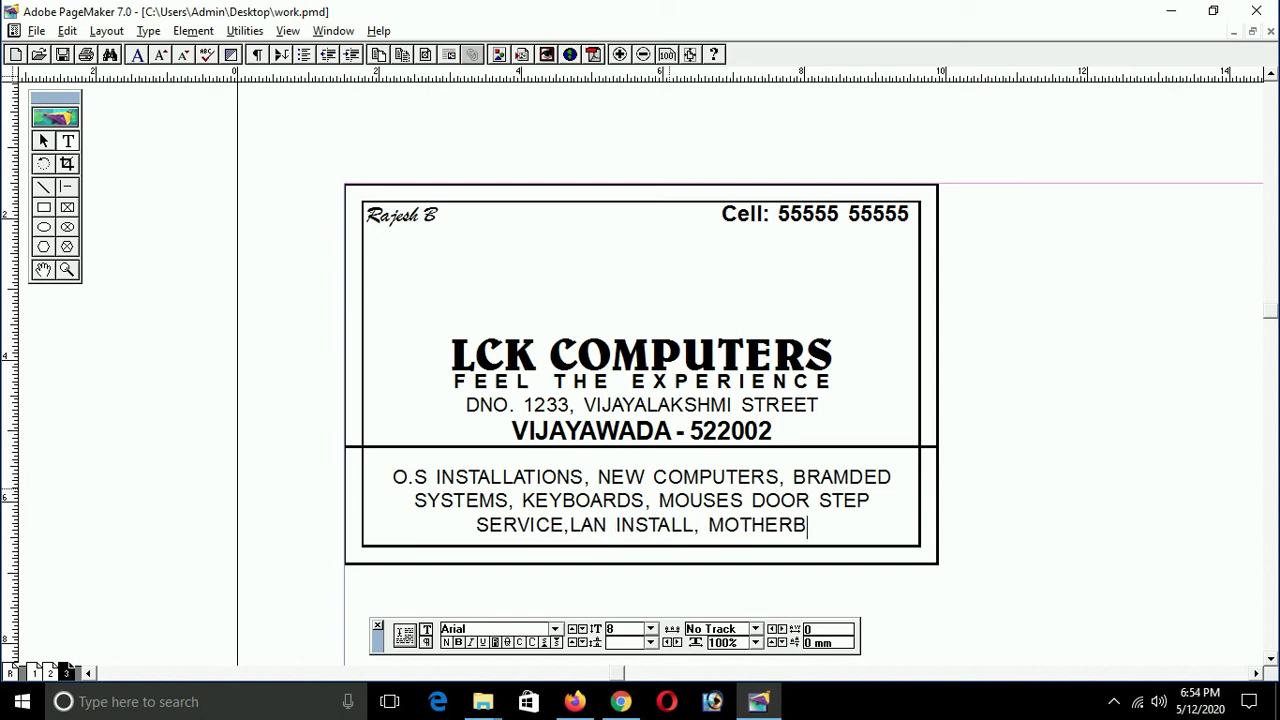
type("OARDS")
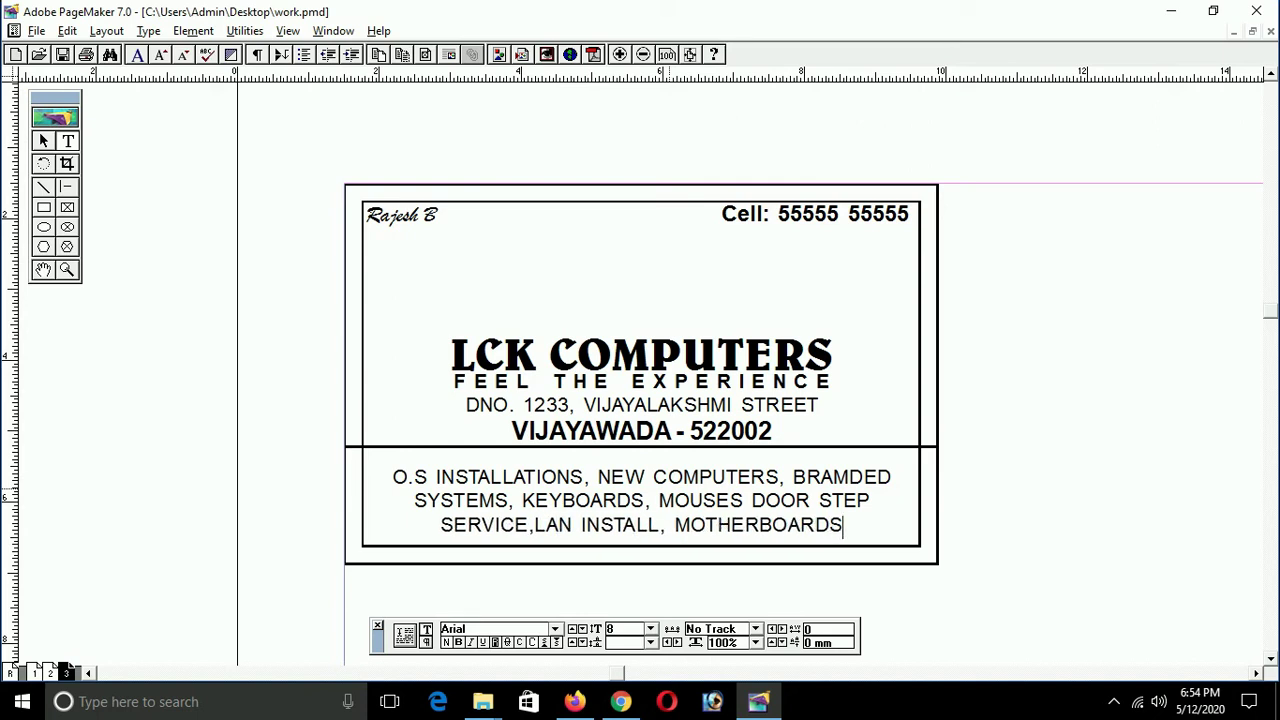
Step: Convert the services paragraph from all capitals to sentence case
triple_click(672, 497)
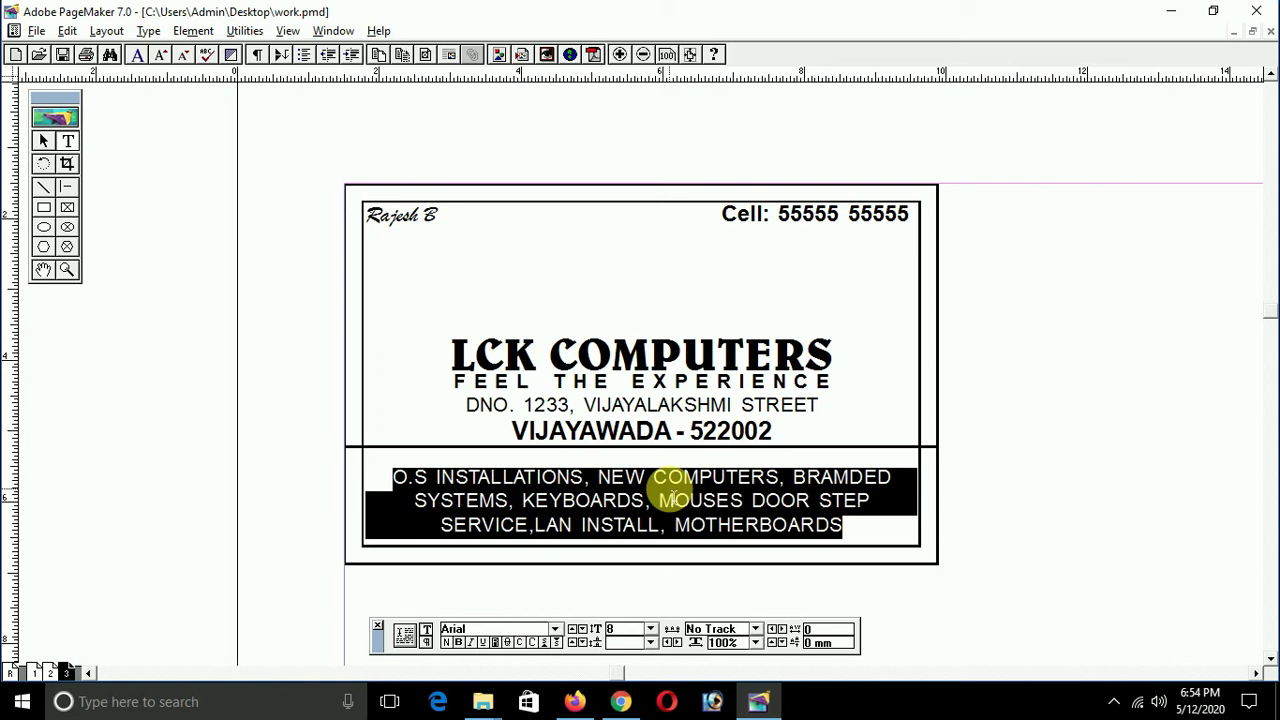
key("ctrl+shift+k")
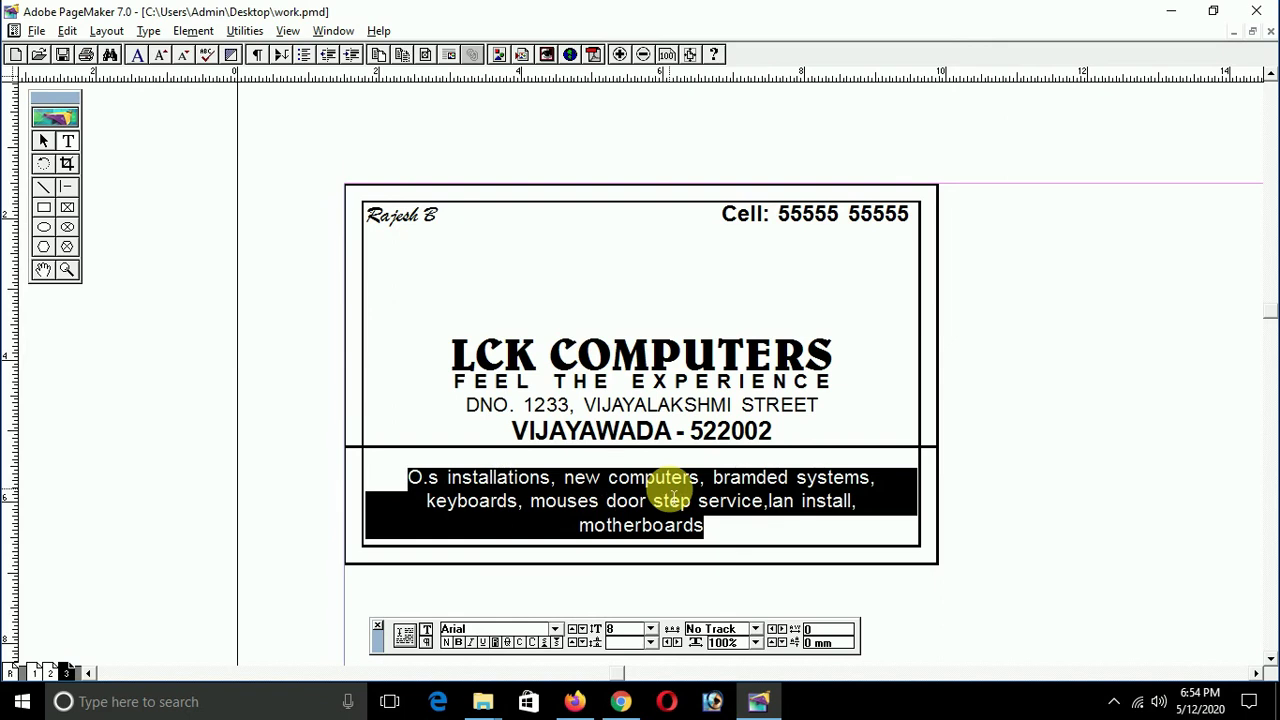
left_click(672, 497)
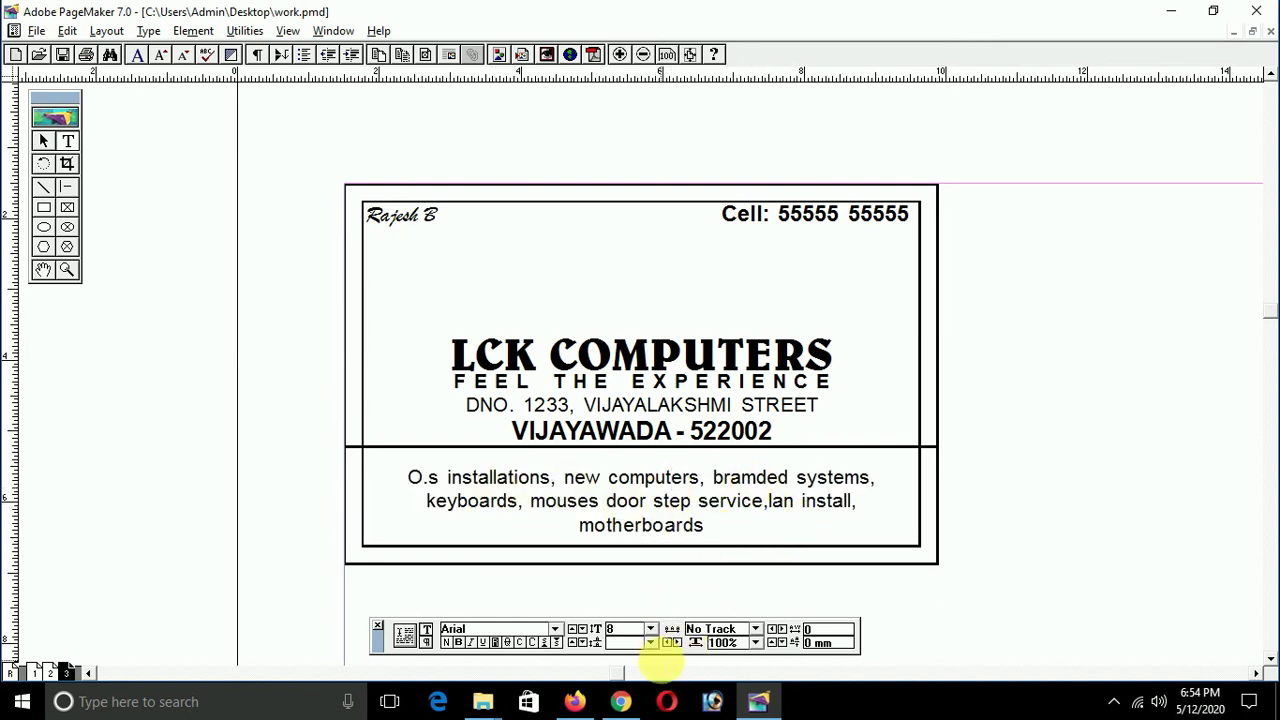
Step: Set the services paragraph's leading to Auto
key("ctrl+a")
left_click(651, 642)
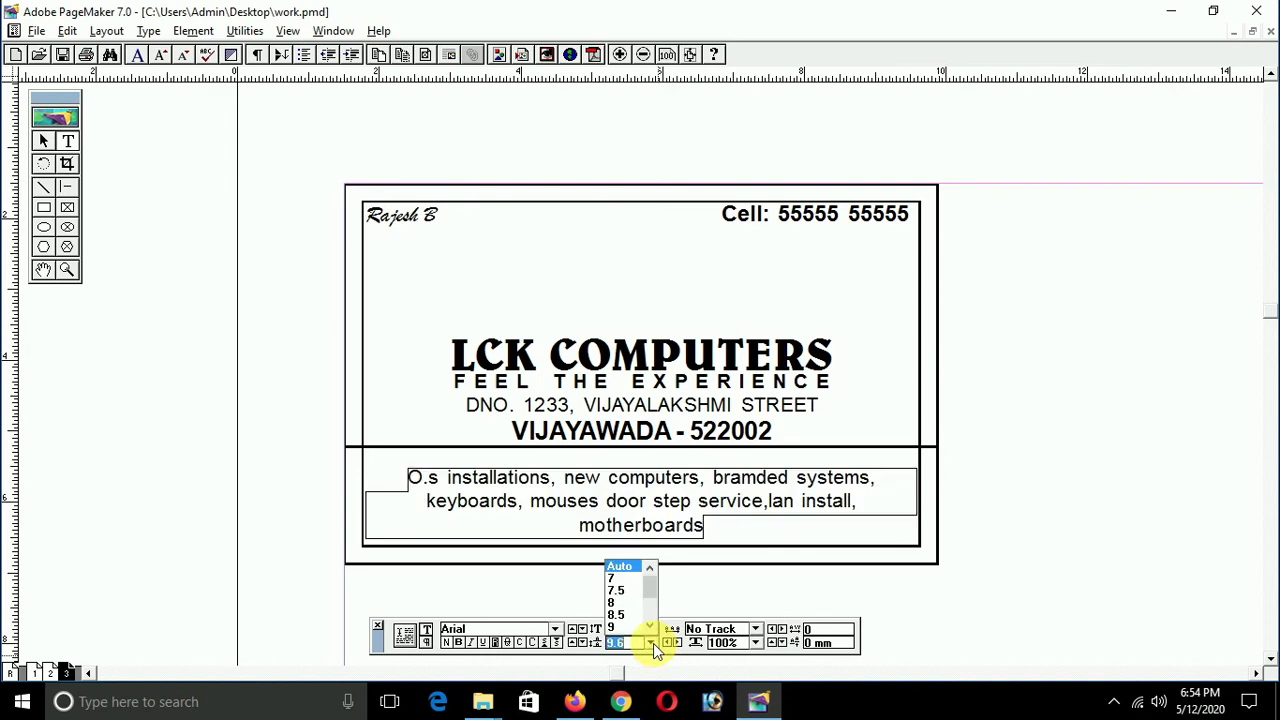
left_click(620, 566)
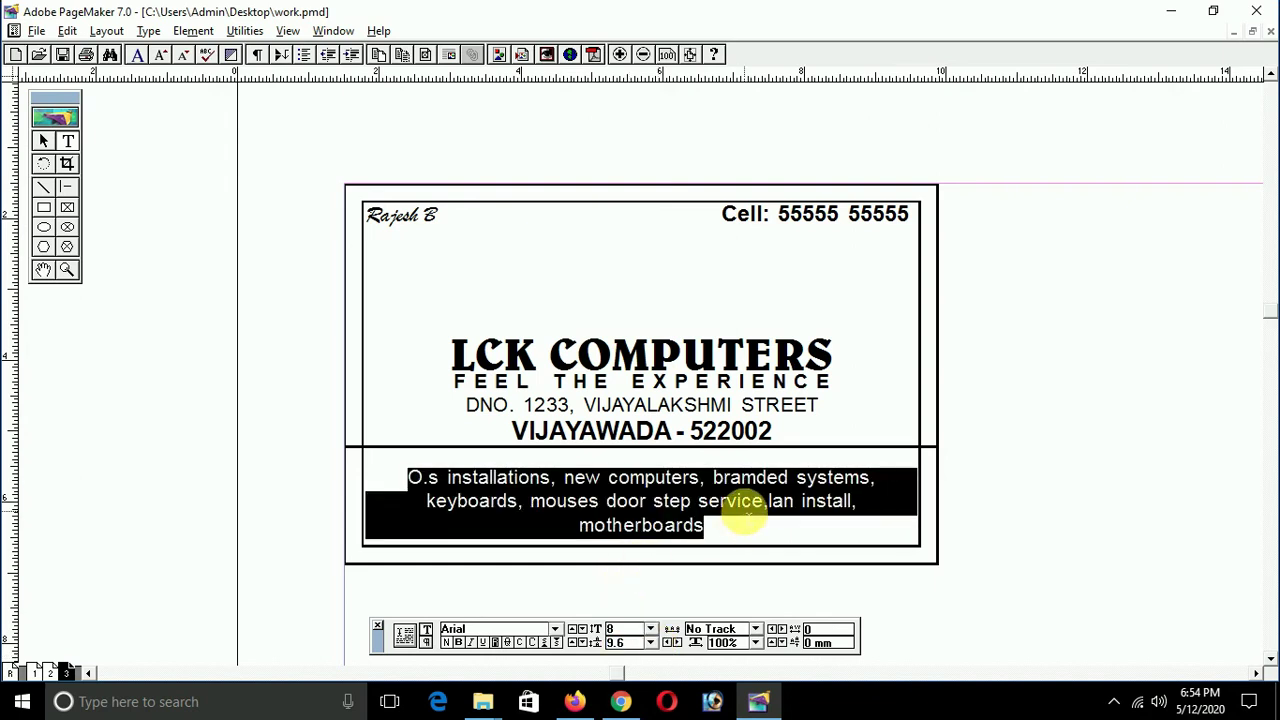
left_click(745, 505)
Step: Select the services block, then the heading, tagline, address blocks and line, and deselect
key("F9")
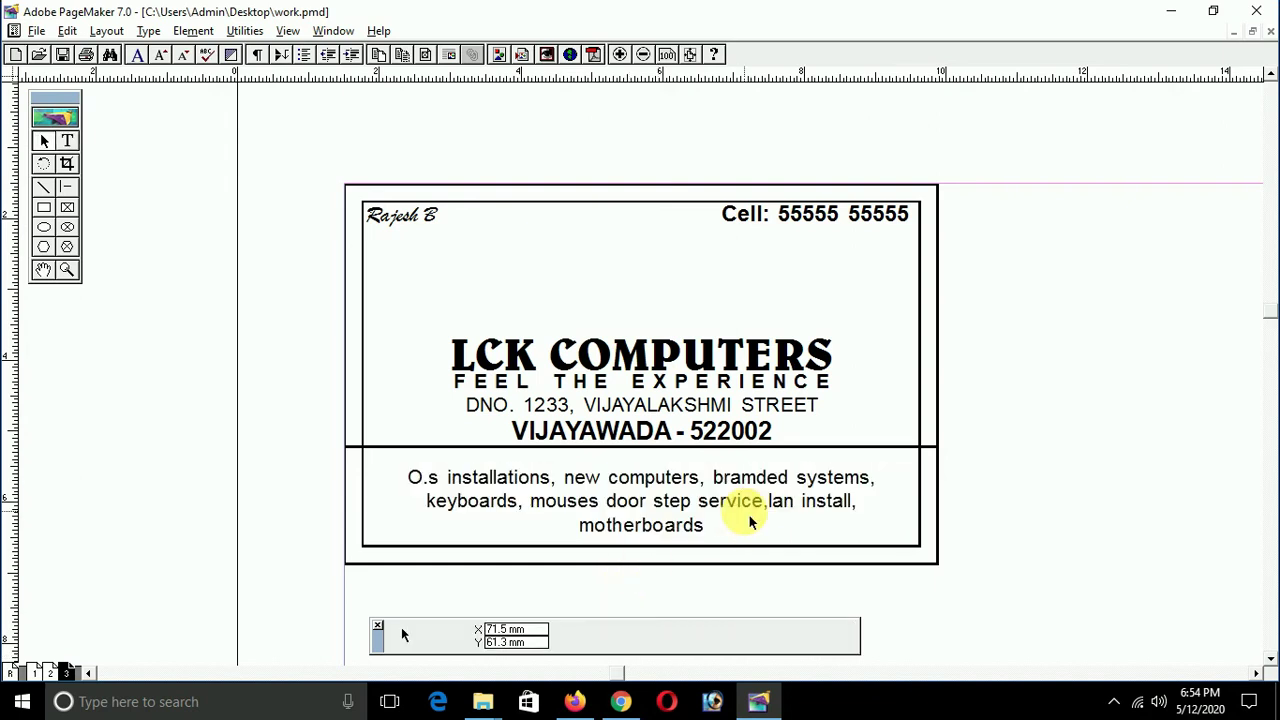
left_click(743, 509)
left_click(687, 304)
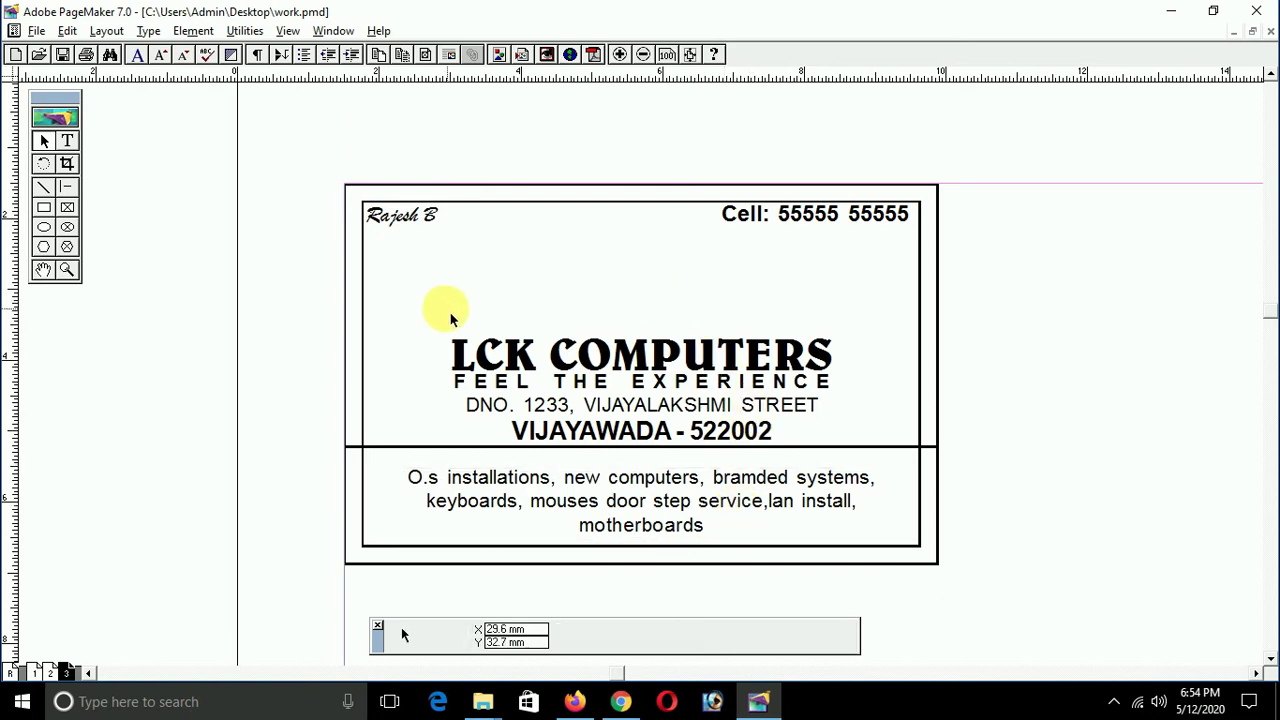
left_click_drag(251, 297, 1023, 487)
left_click(1027, 466)
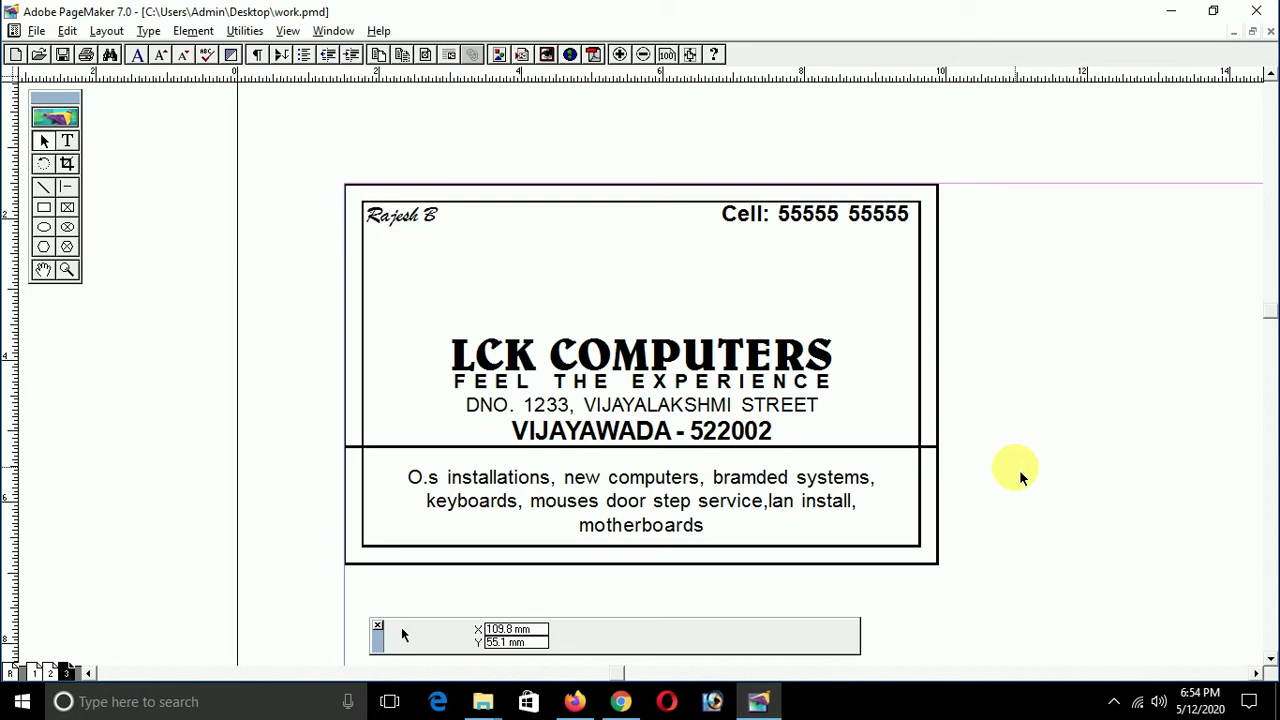
Step: Place the lakshmi image as a small frame centred above the LCK COMPUTERS heading
key("ctrl+d")
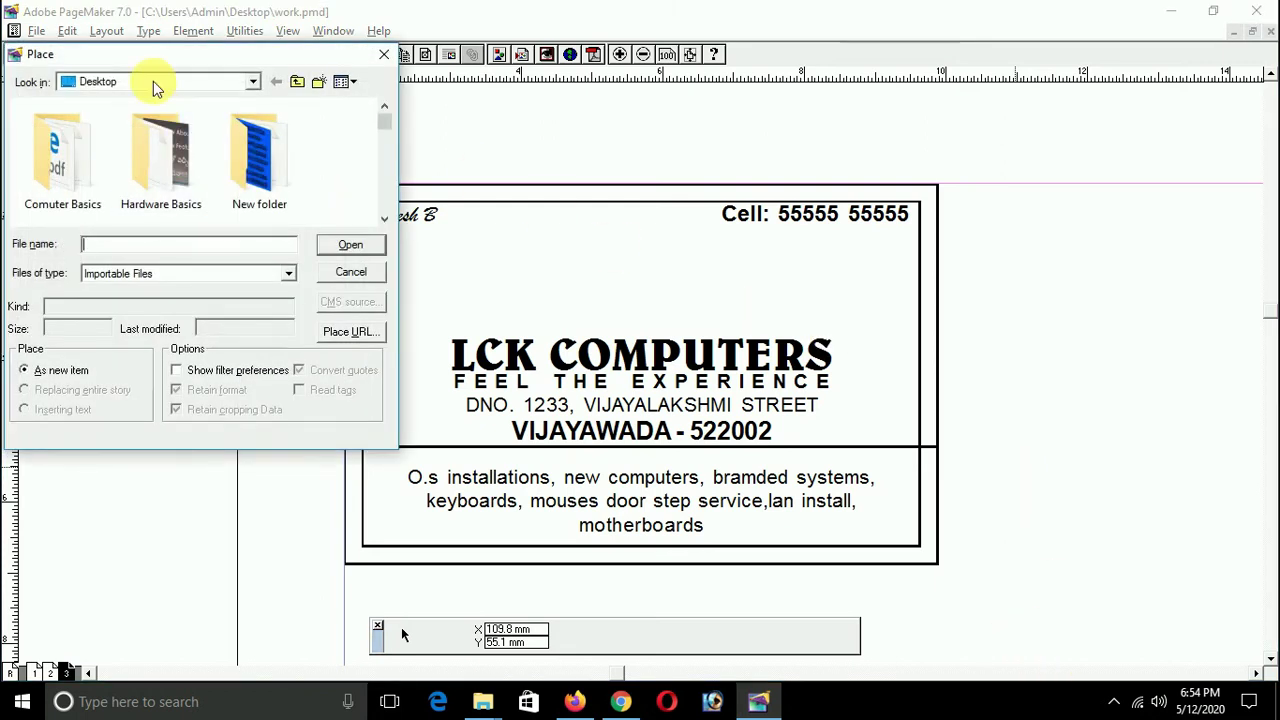
left_click_drag(385, 123, 386, 183)
left_click(163, 152)
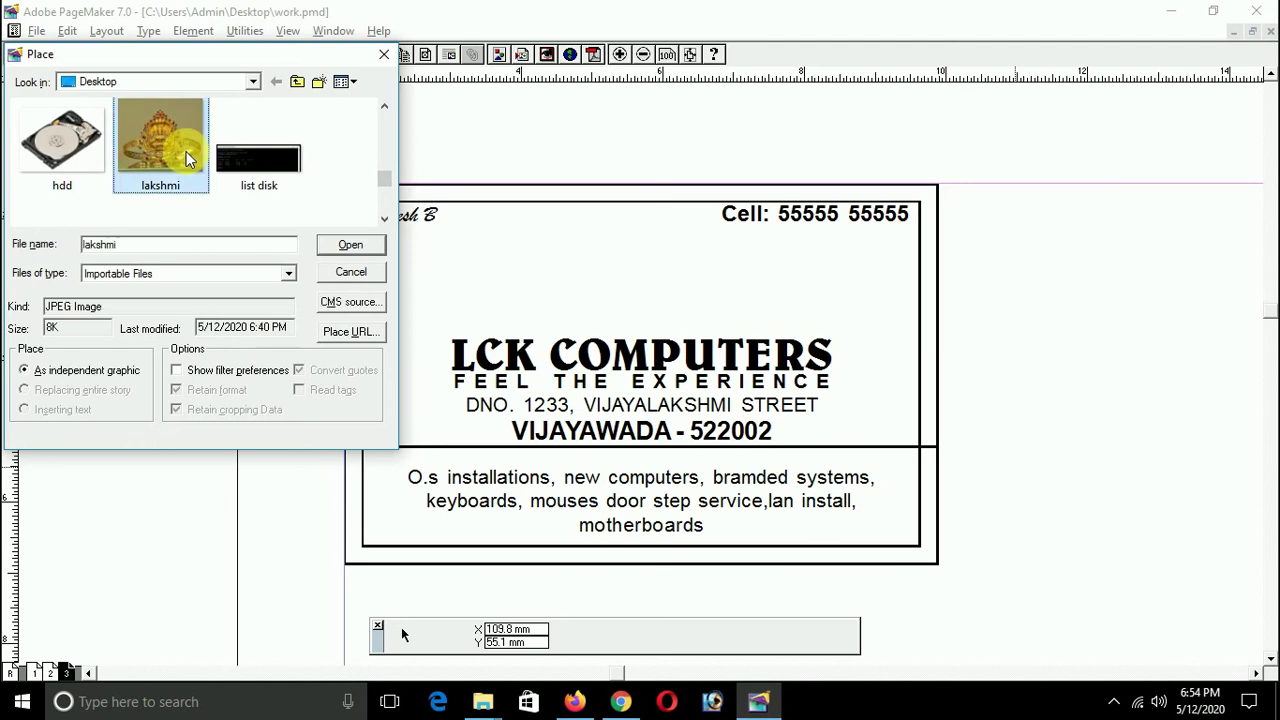
left_click(362, 250)
left_click_drag(565, 237, 652, 314)
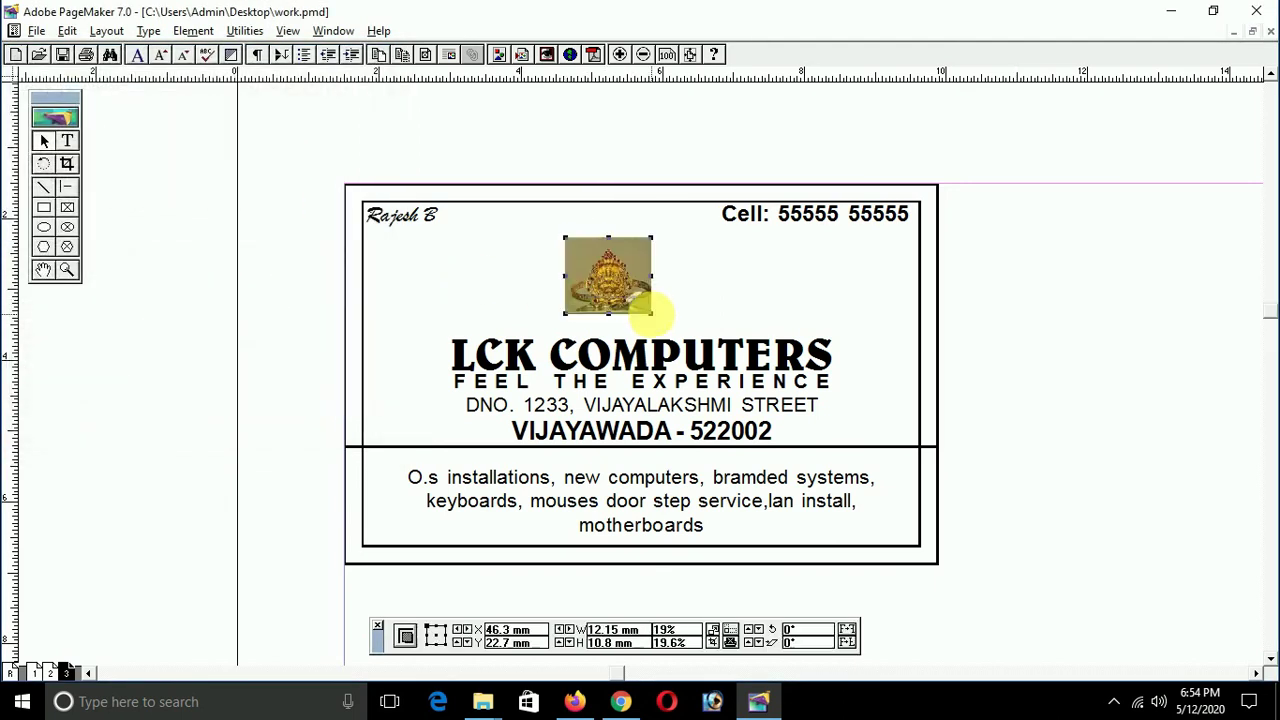
left_click(390, 311)
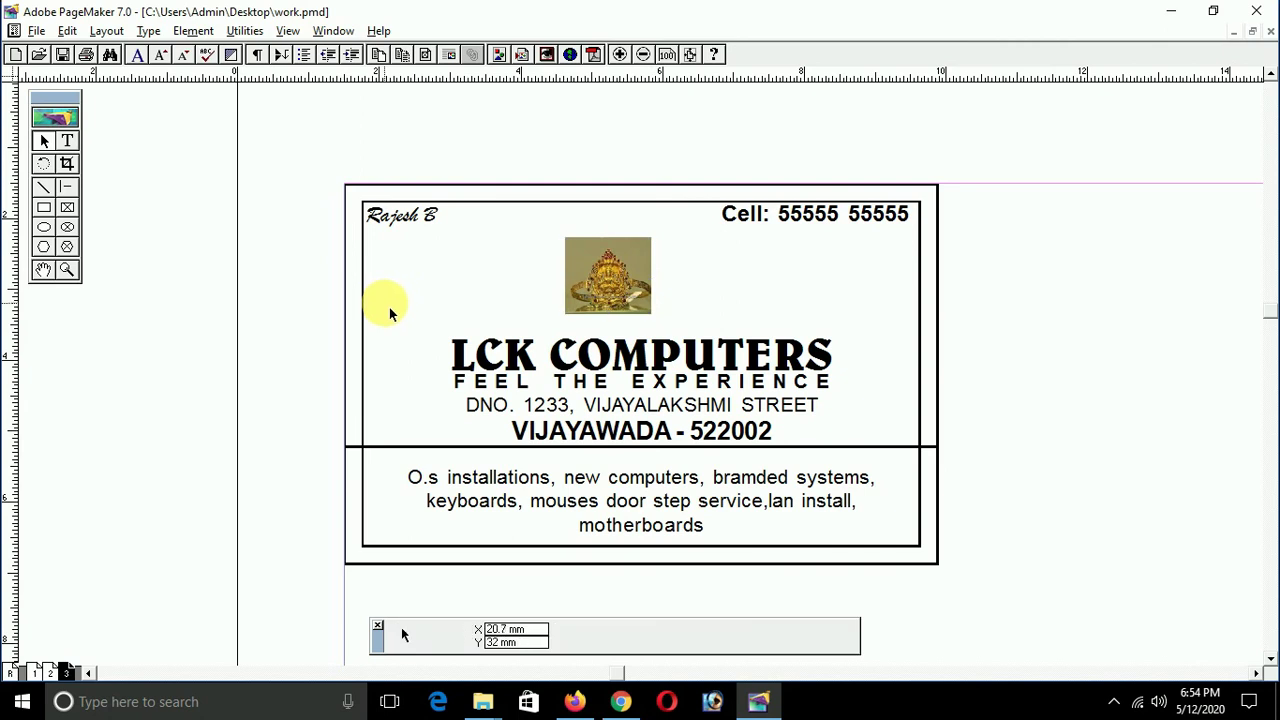
key("ctrl+d")
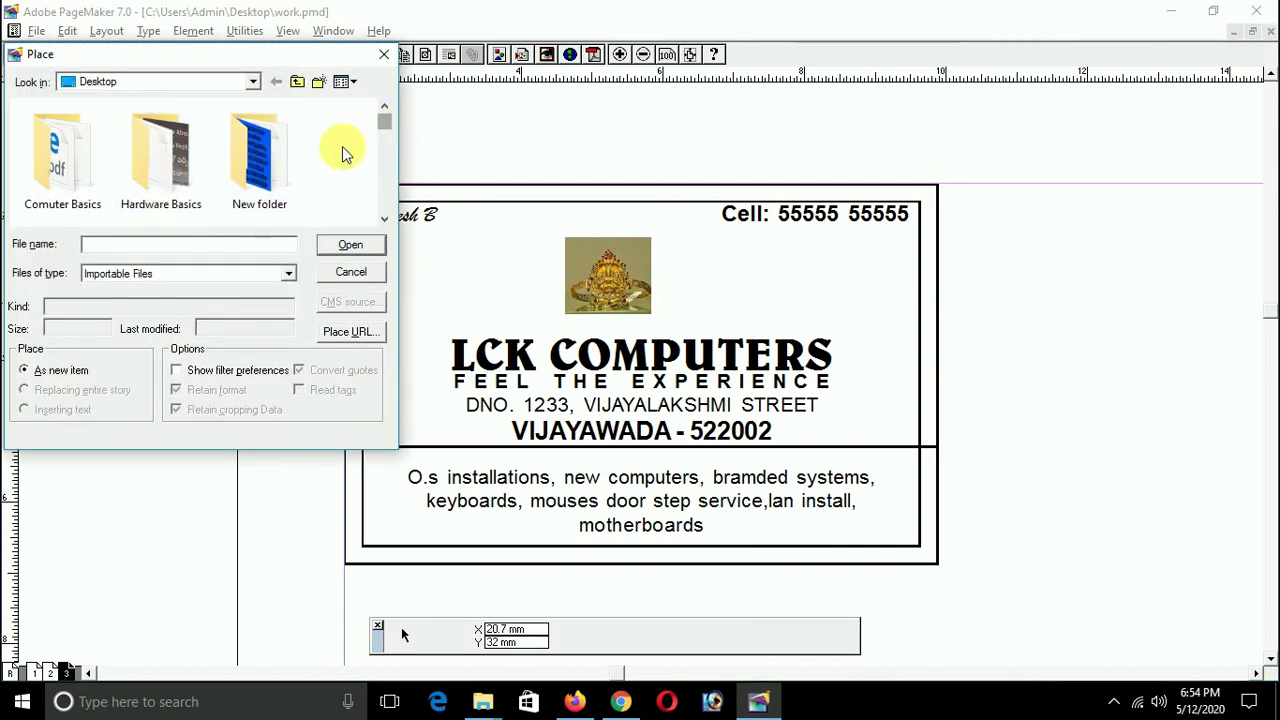
Step: Place the comp laptop image at the card's upper left
scroll(342, 152, "down", 1)
left_click(172, 180)
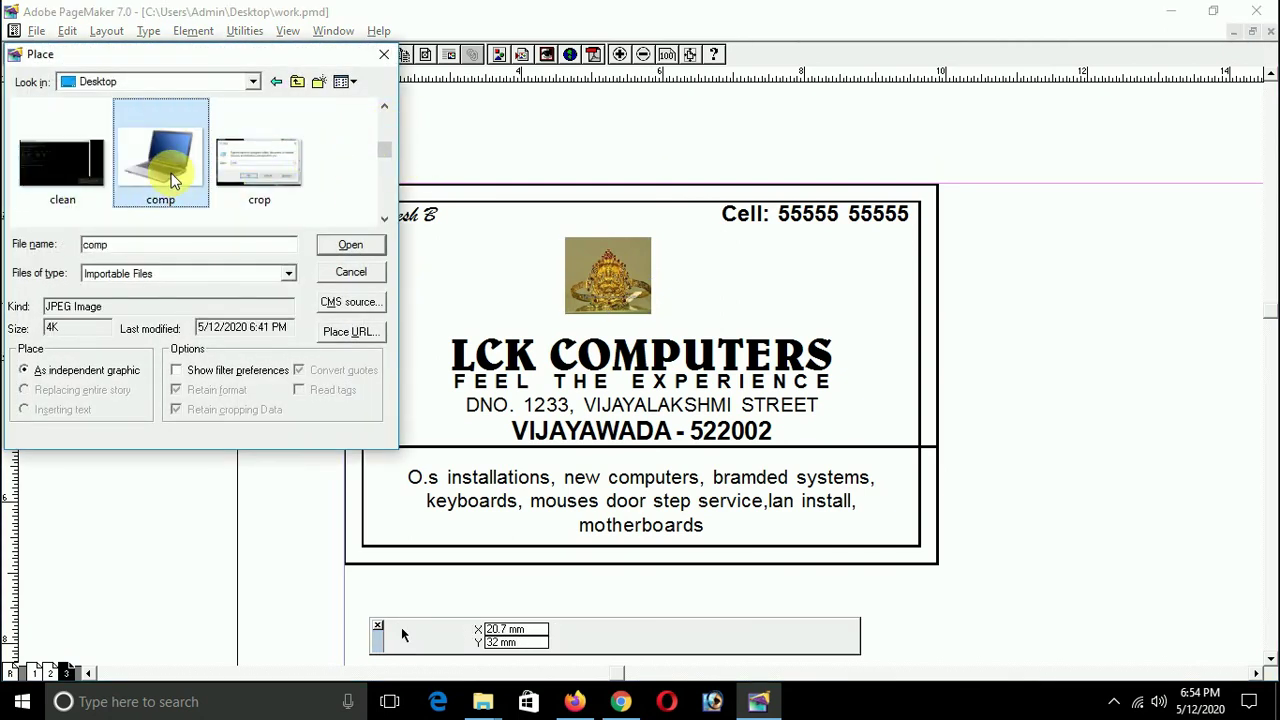
left_click(350, 245)
left_click_drag(394, 256, 447, 310)
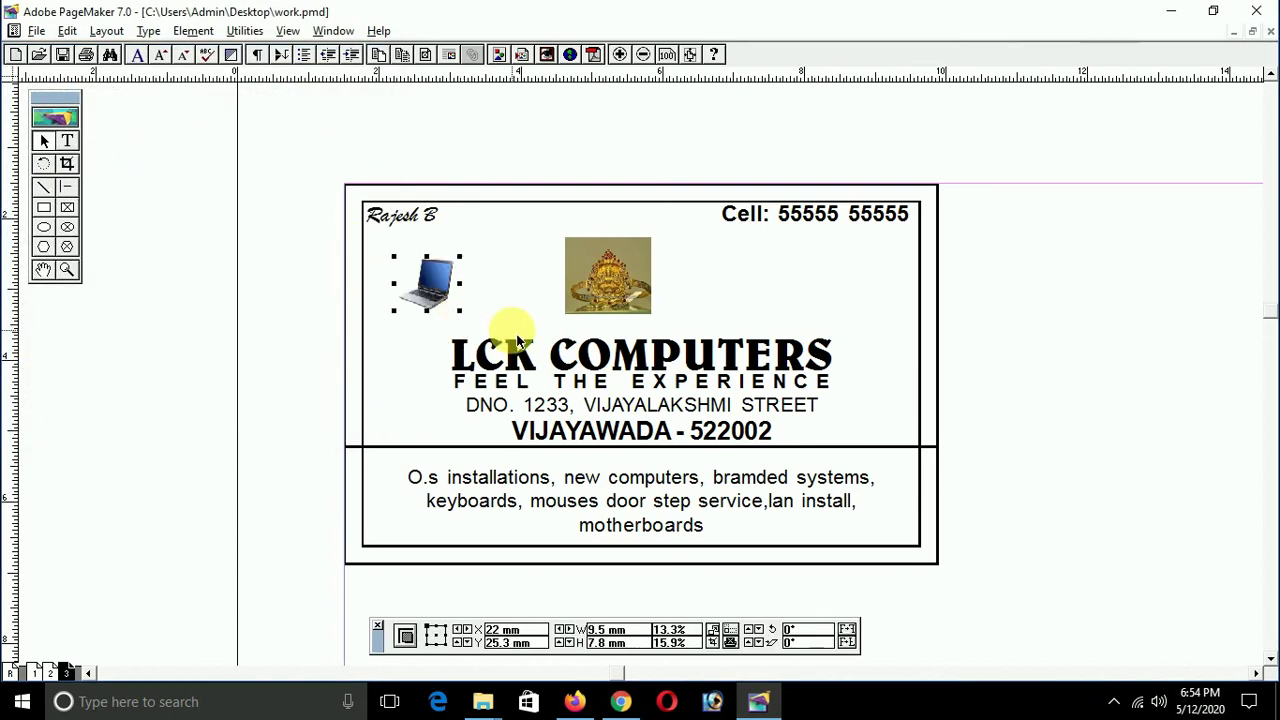
Step: Place the hdd hard-disk image at the card's upper right
key("ctrl+d")
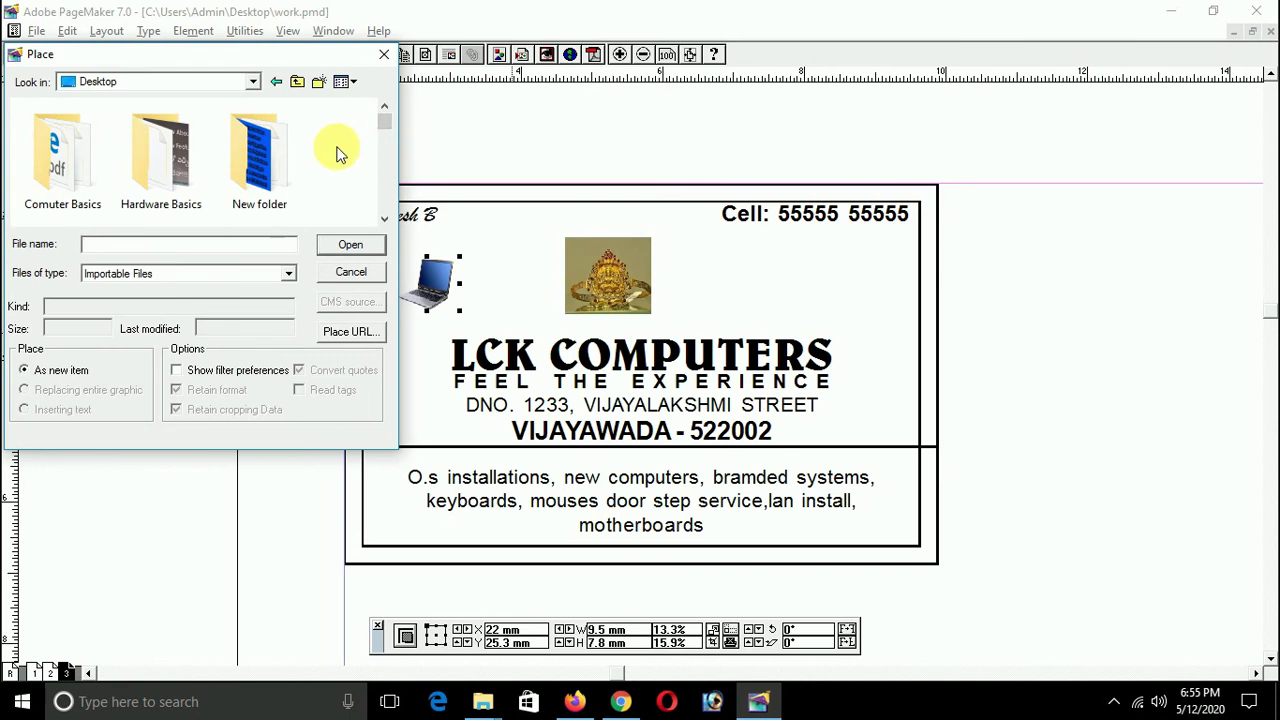
type("clean")
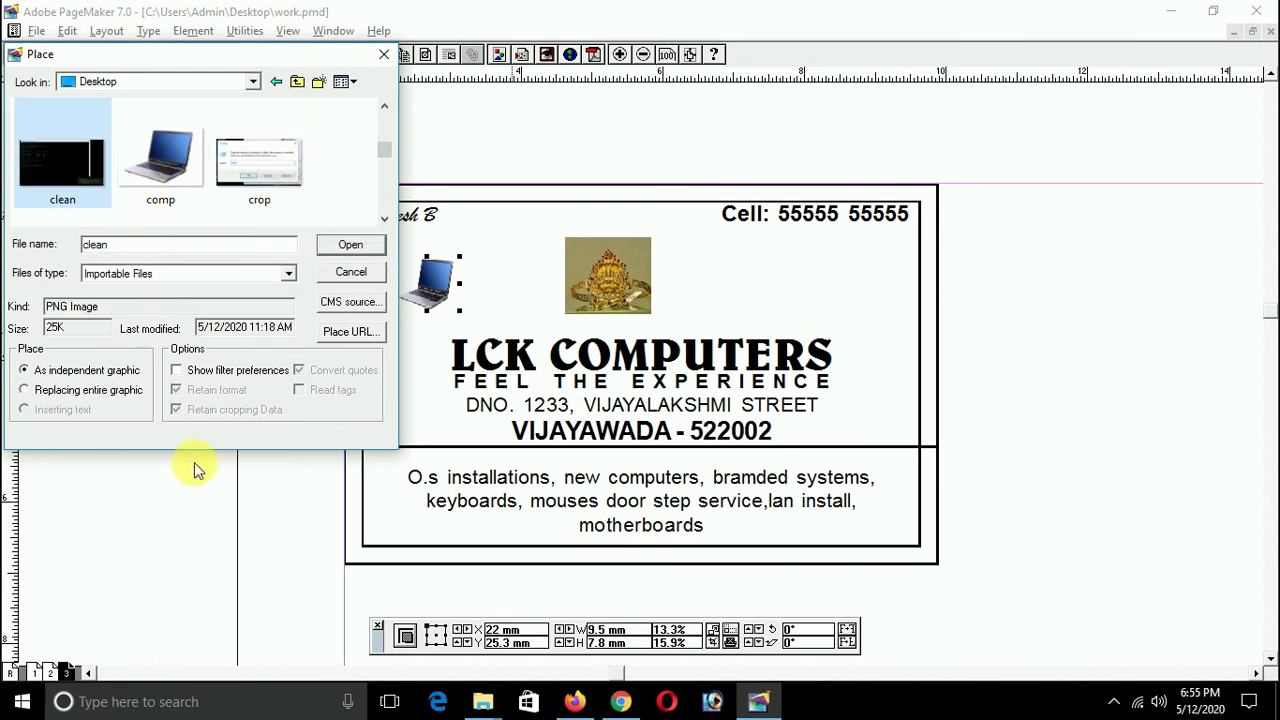
left_click_drag(386, 149, 384, 177)
left_click(58, 160)
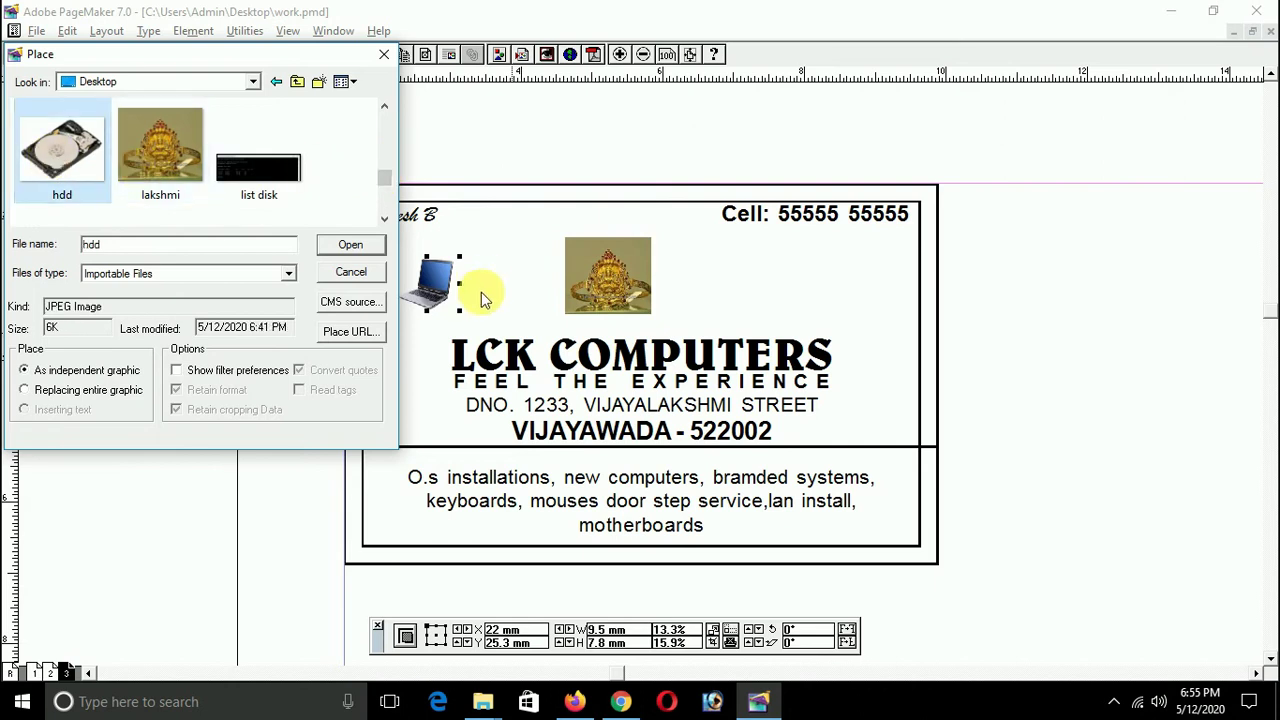
left_click(346, 245)
left_click_drag(781, 280, 860, 322)
left_click(1076, 361)
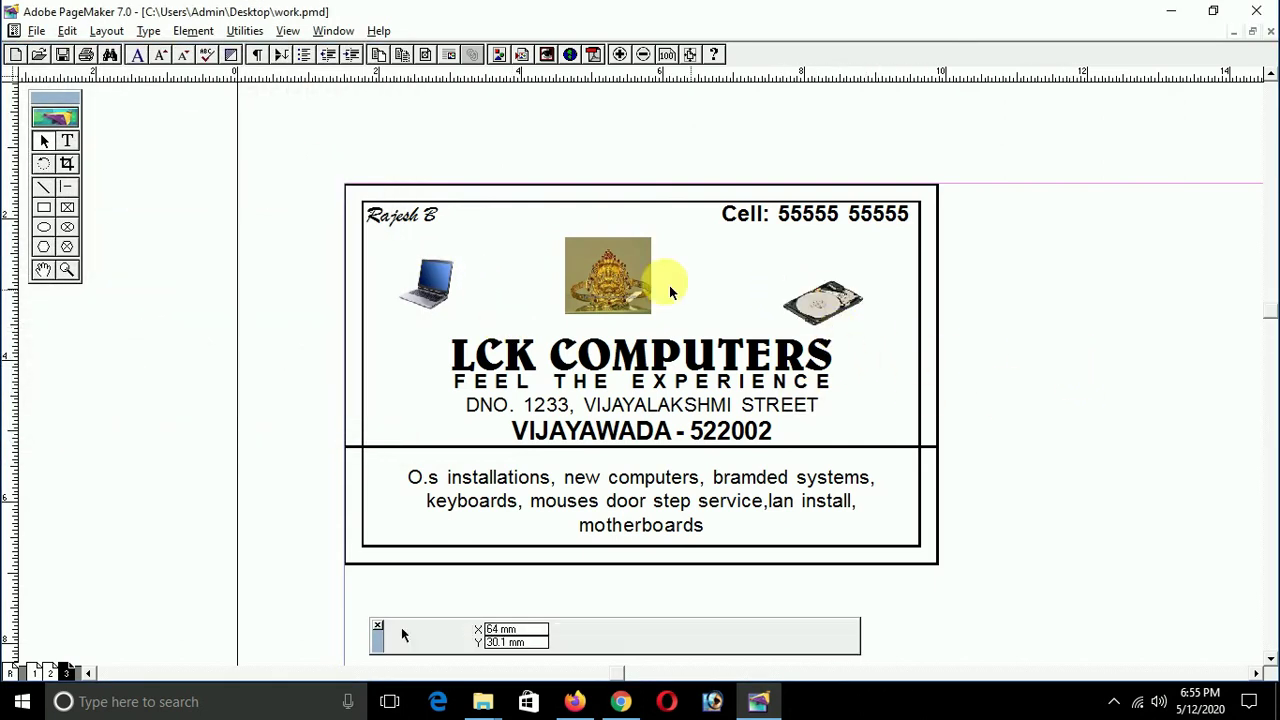
Step: Widen the deity image slightly to about 12.45 mm by 10.7 mm and zoom in
left_click(610, 305)
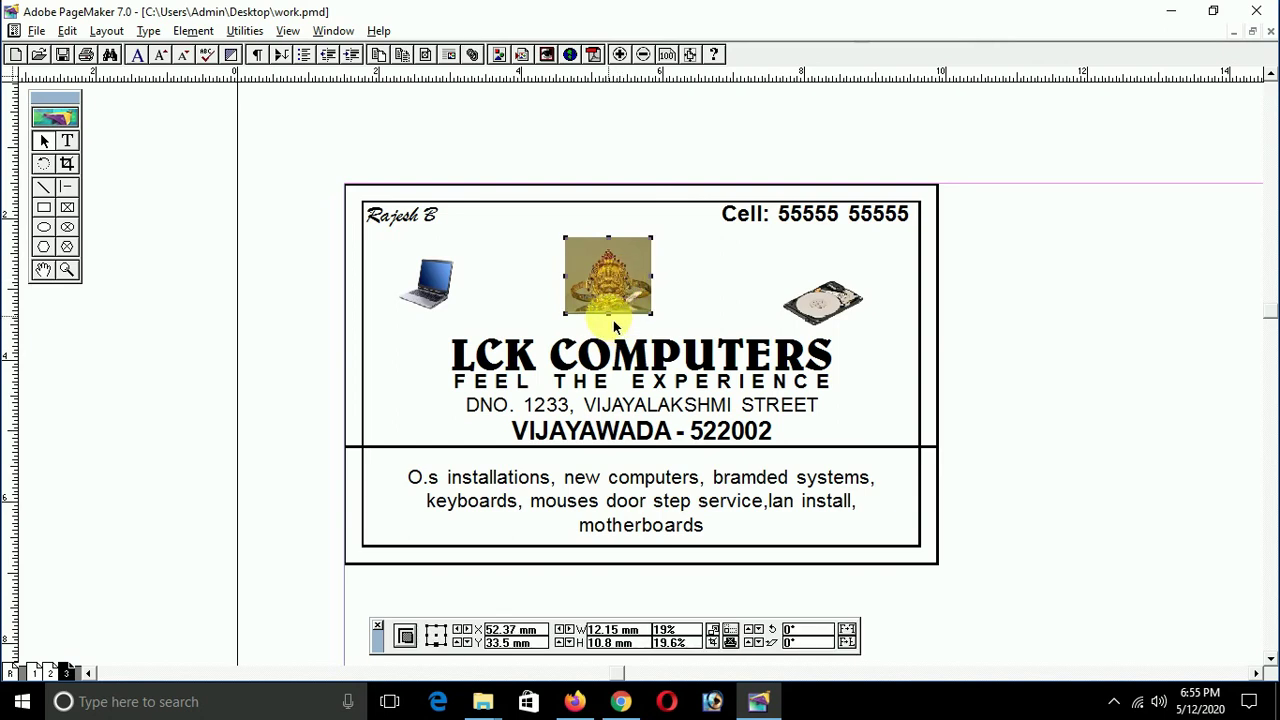
left_click_drag(652, 314, 655, 313)
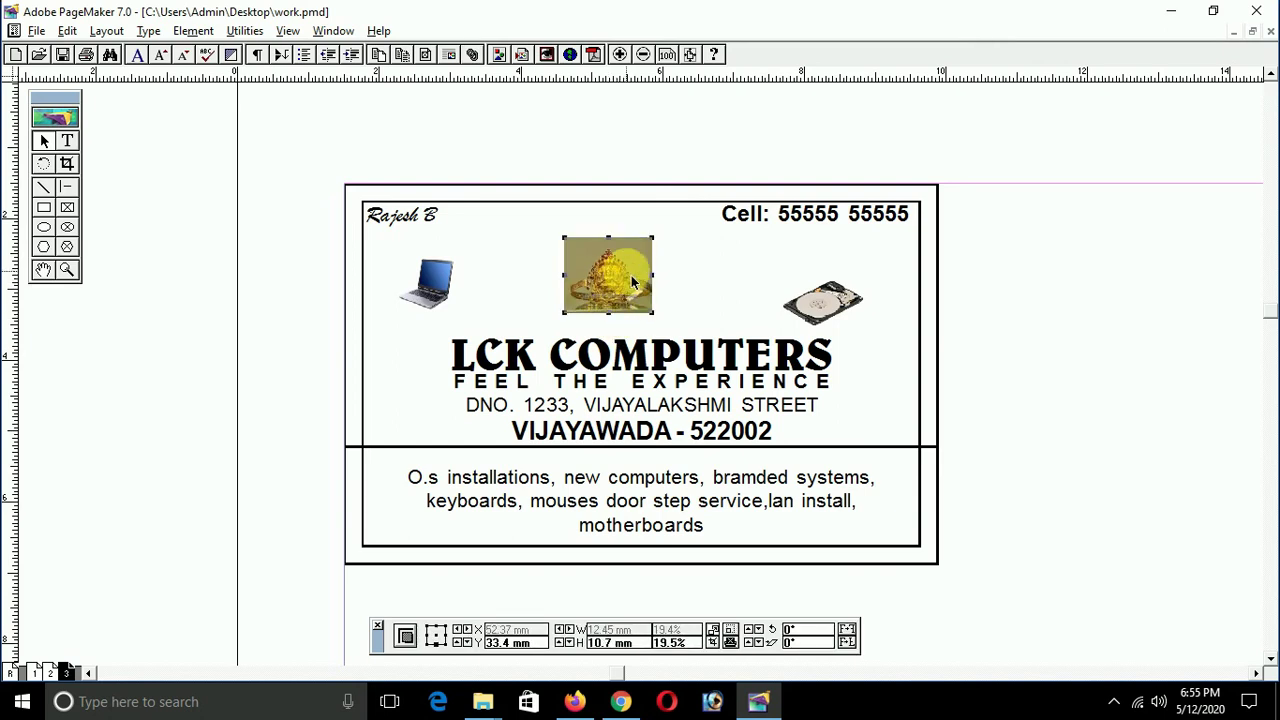
key("ctrl+2")
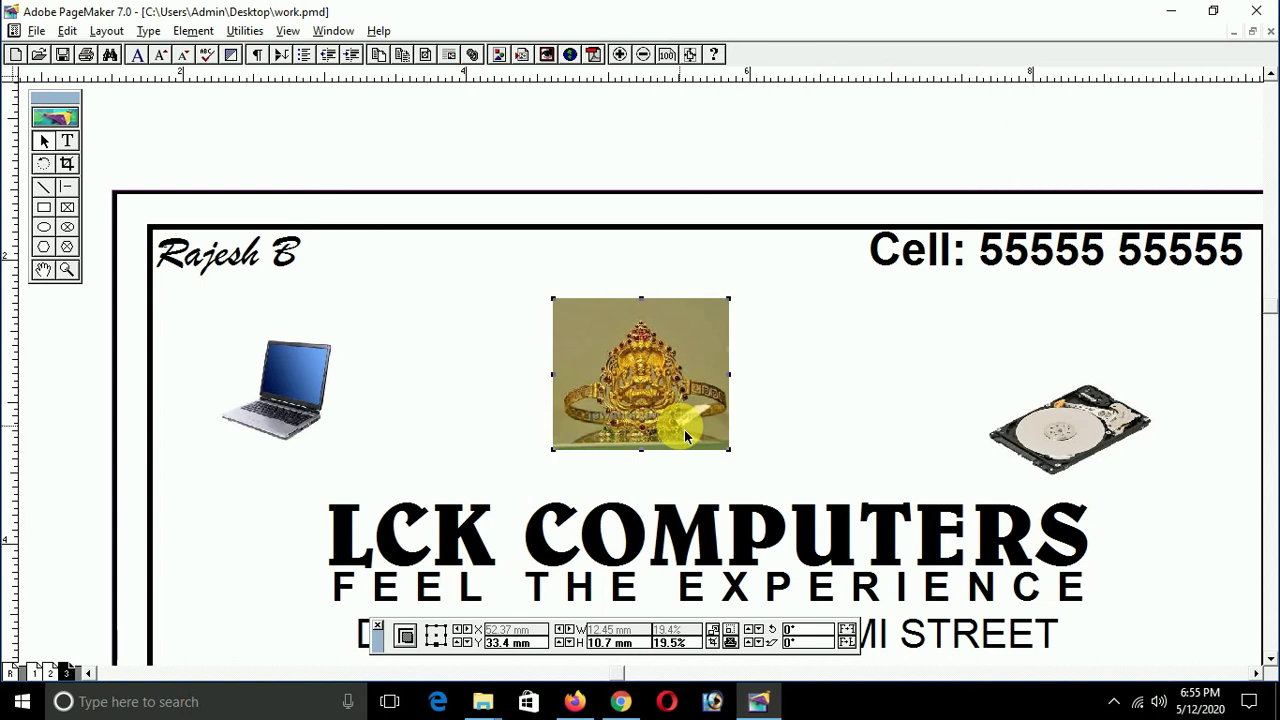
Step: Switch the graphics display preference to Standard, then back to High resolution
key("ctrl+k")
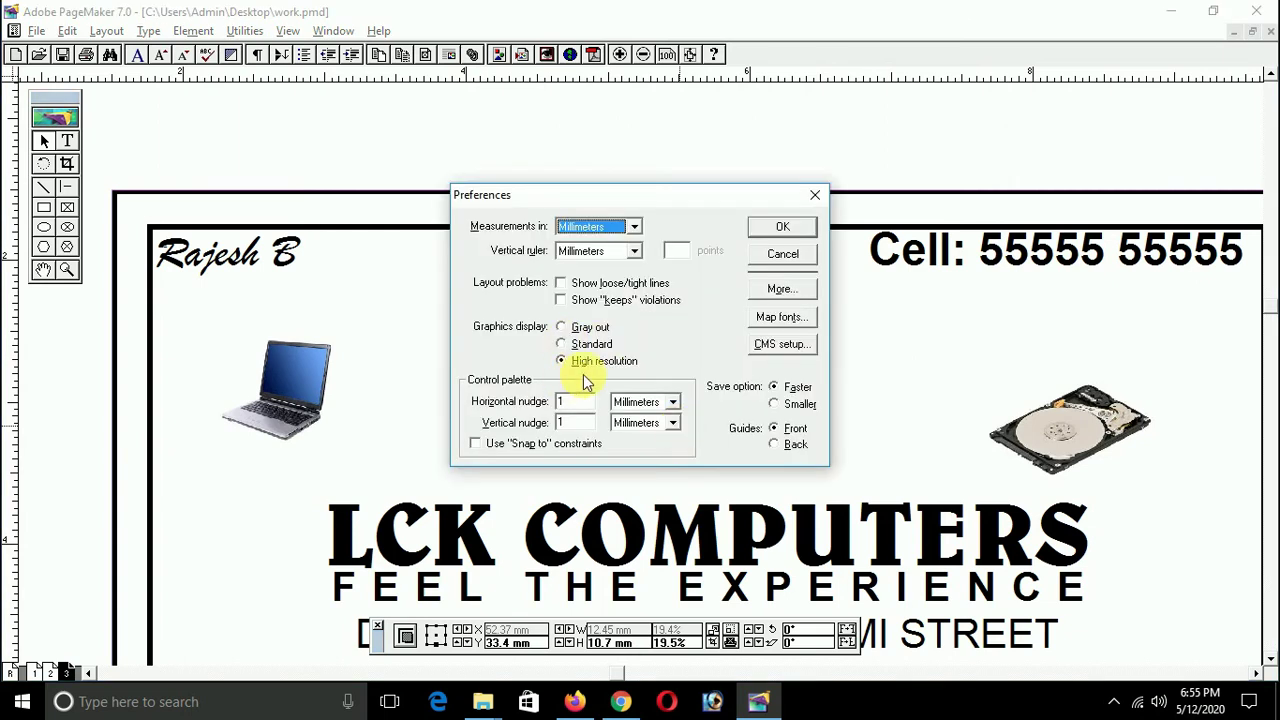
left_click(597, 347)
left_click(782, 227)
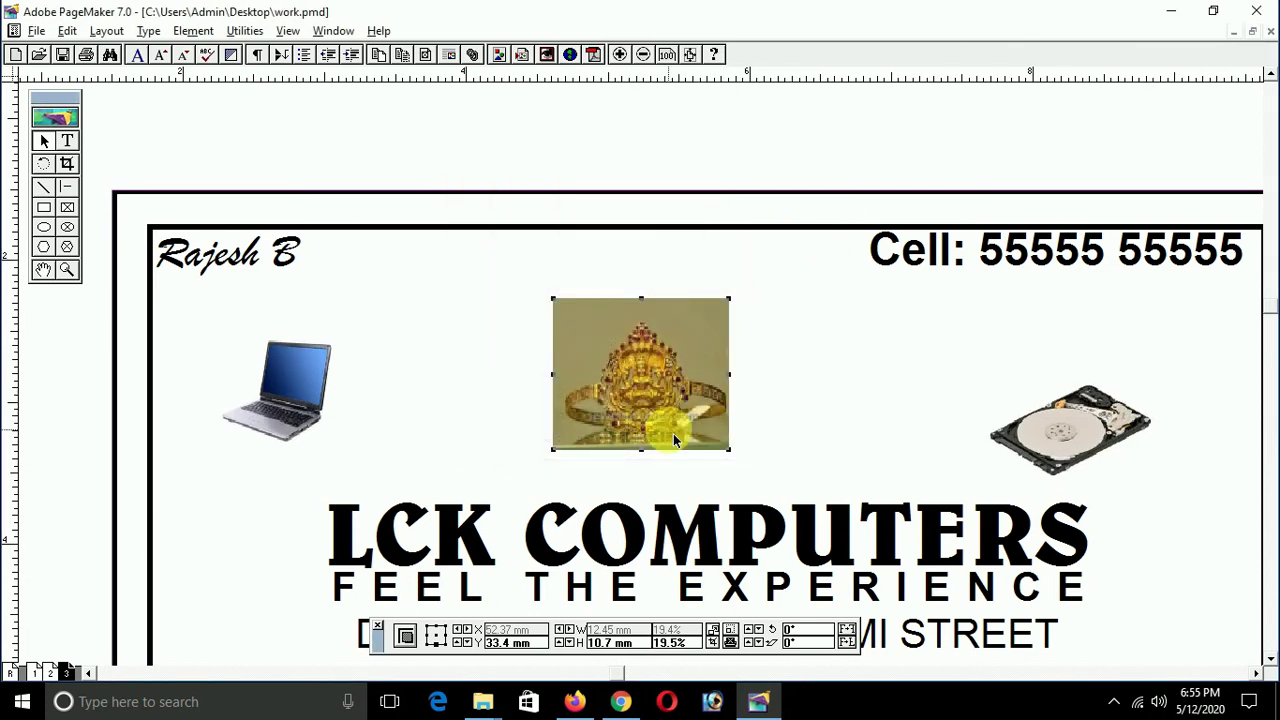
key("ctrl+k")
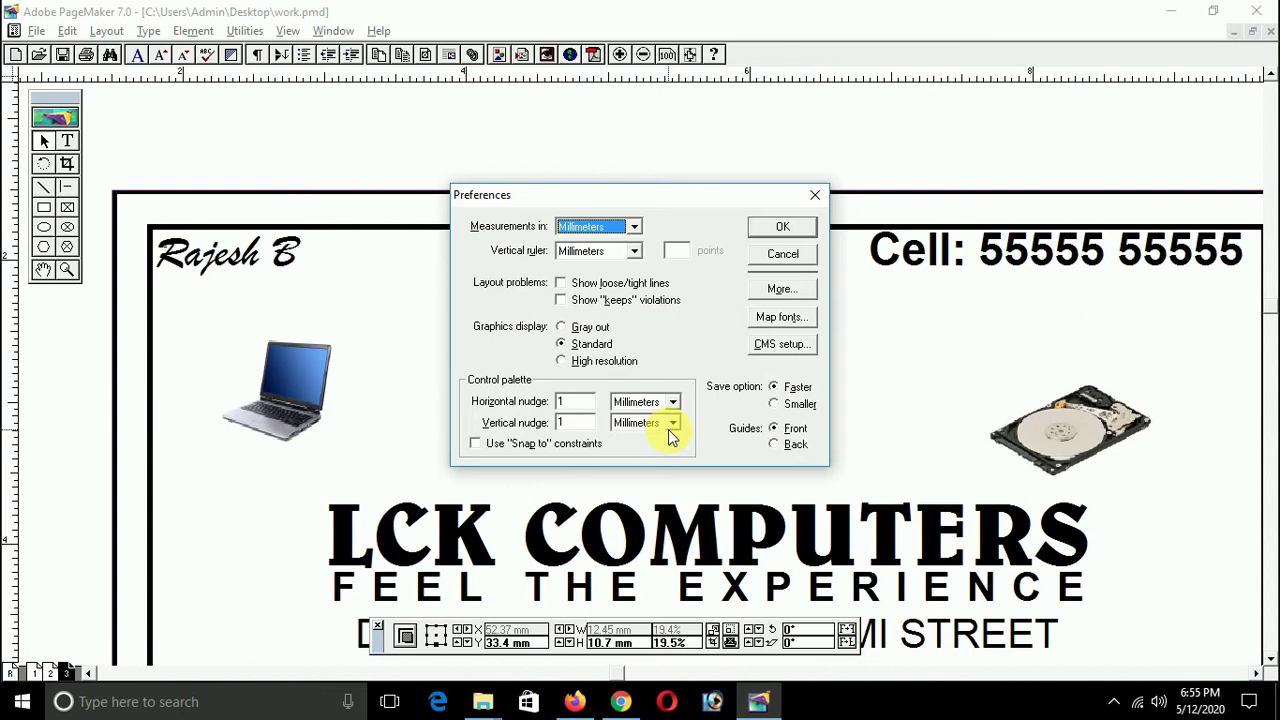
left_click(604, 361)
left_click(778, 226)
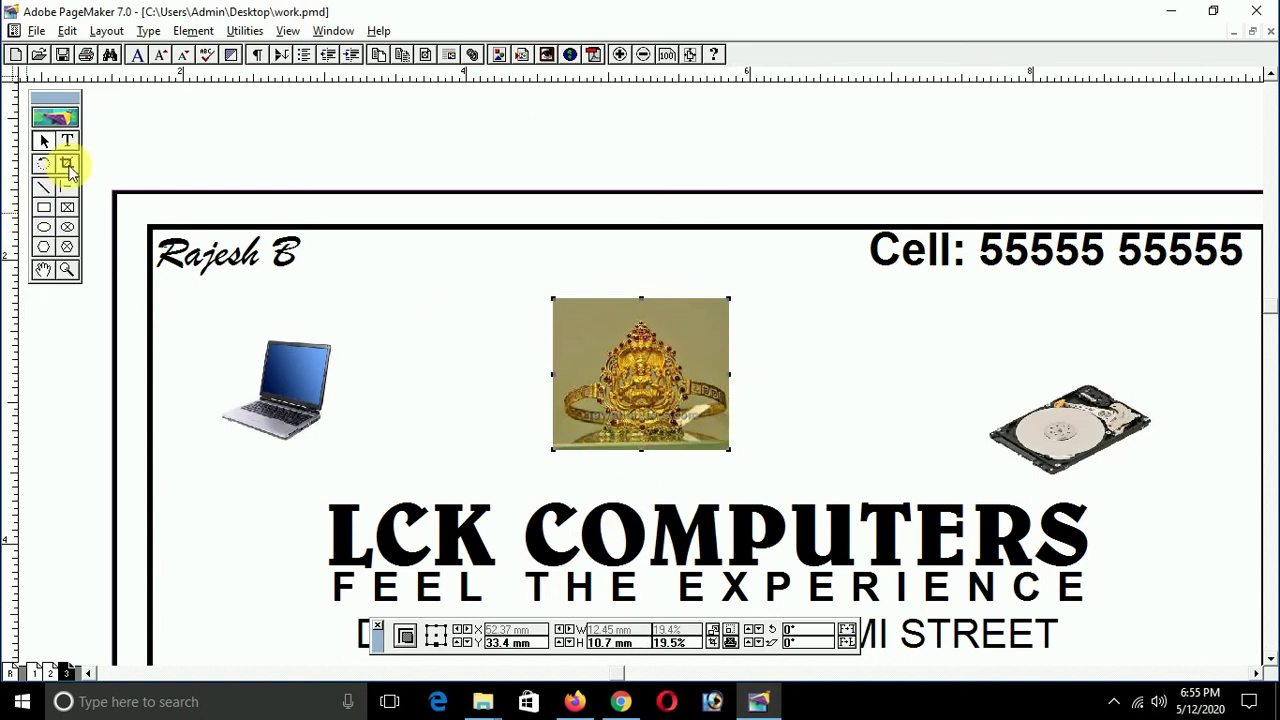
Step: Crop the top, bottom, right and left edges of the deity image tightly around the figure
left_click(67, 166)
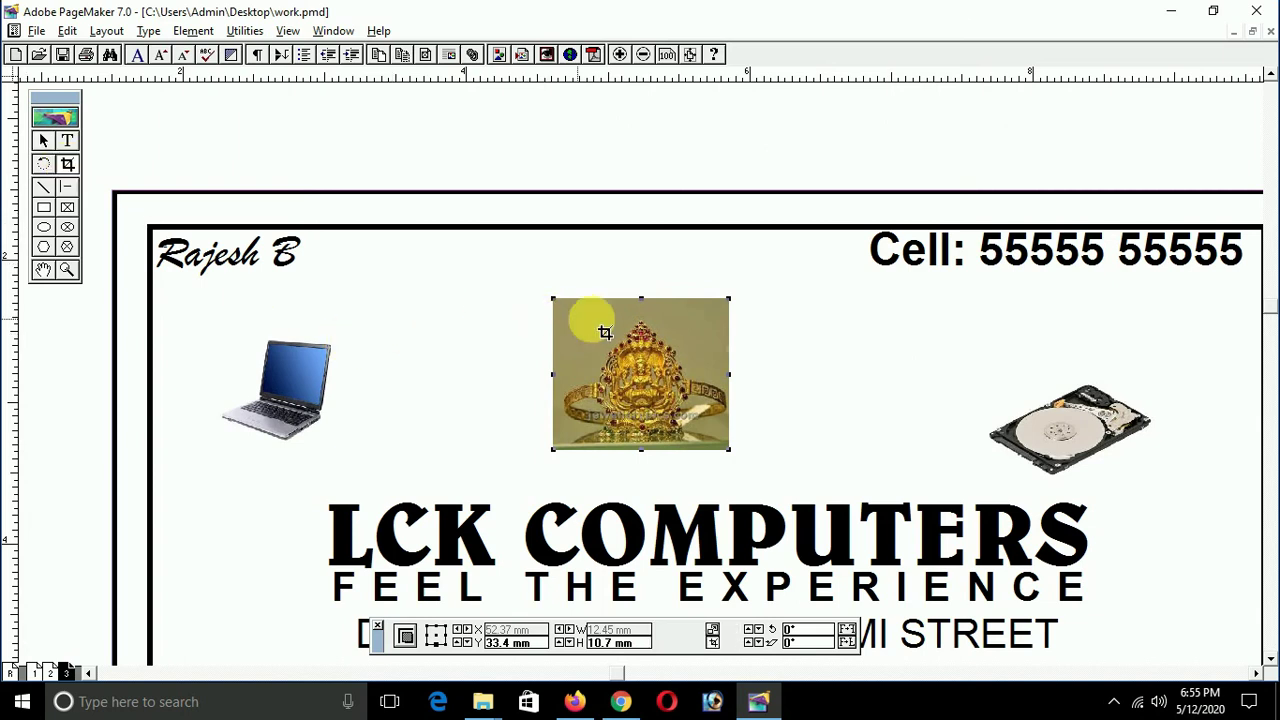
left_click_drag(641, 298, 642, 316)
left_click_drag(641, 448, 643, 441)
left_click_drag(737, 389, 706, 398)
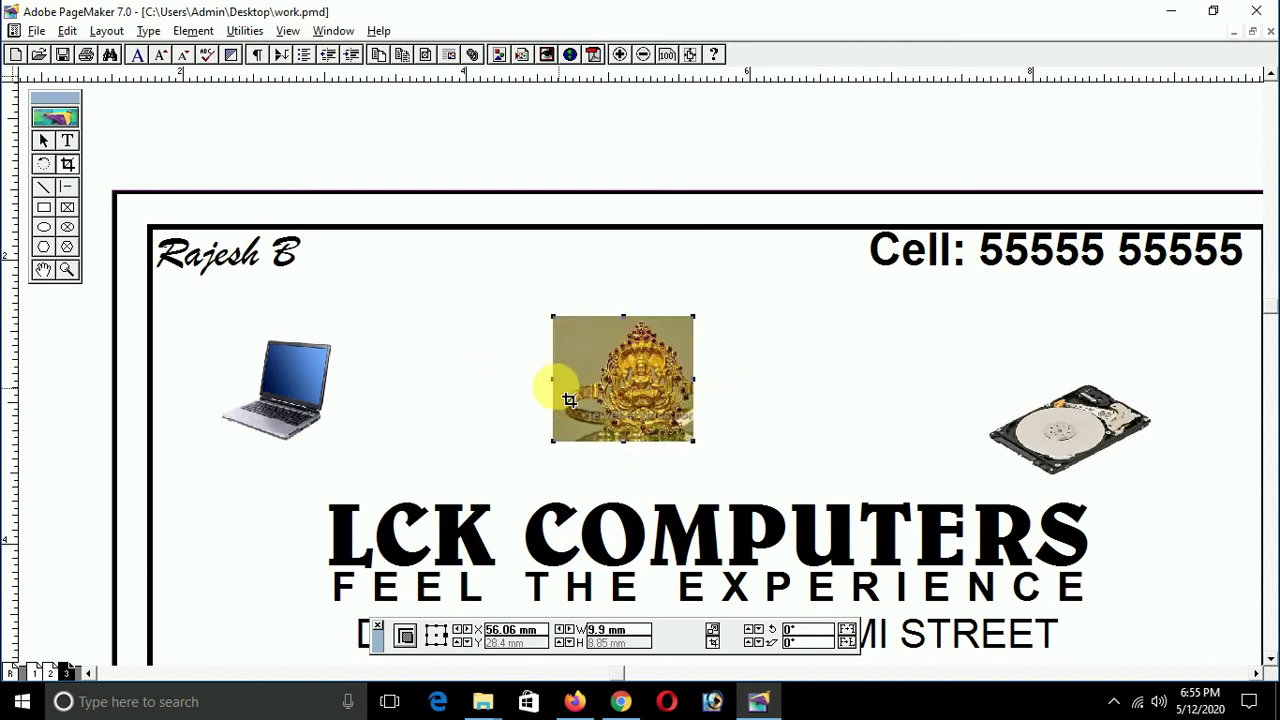
left_click_drag(556, 380, 596, 392)
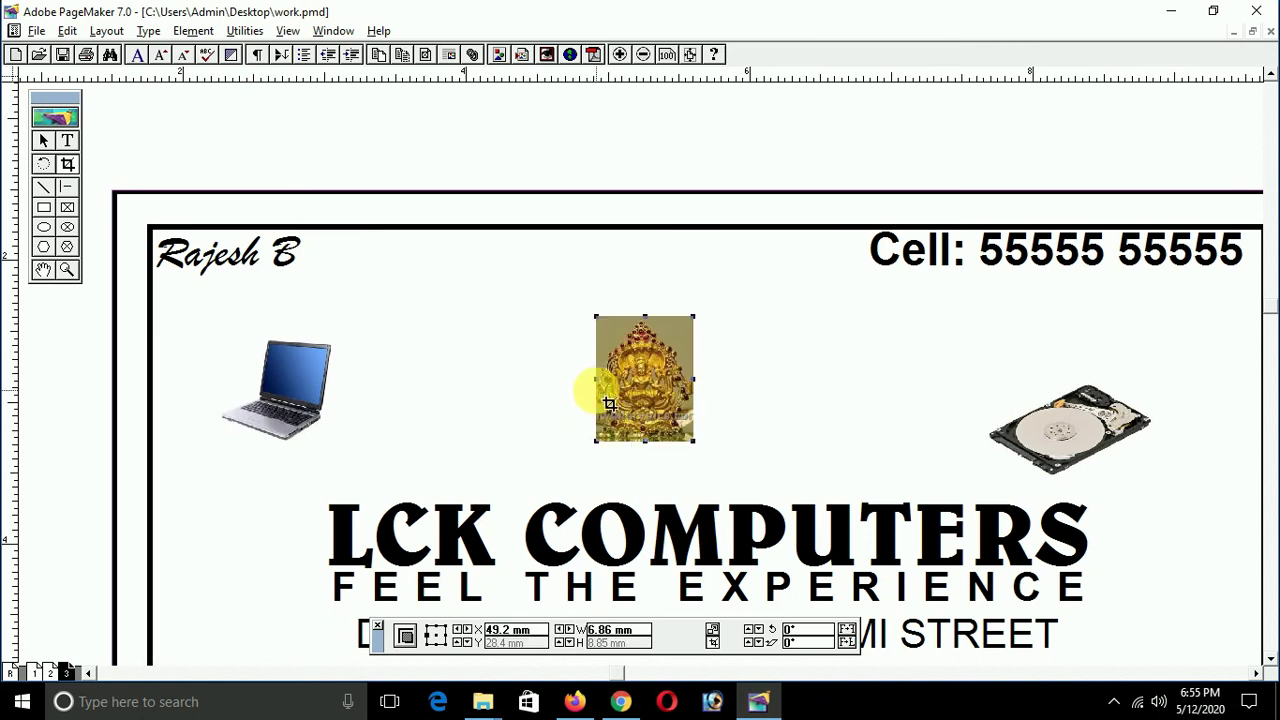
left_click(731, 407)
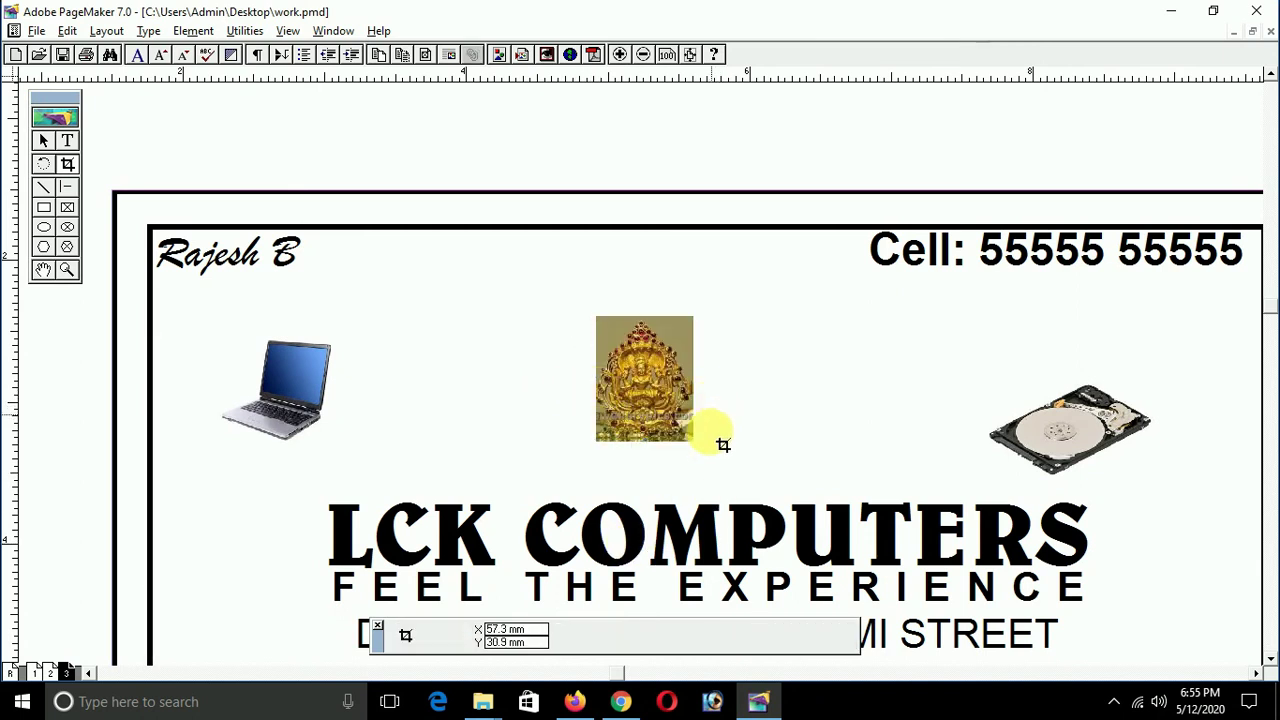
Step: Shift the deity image right and pull a vertical guide through the card's centre
left_click(650, 402)
left_click_drag(652, 400, 704, 411)
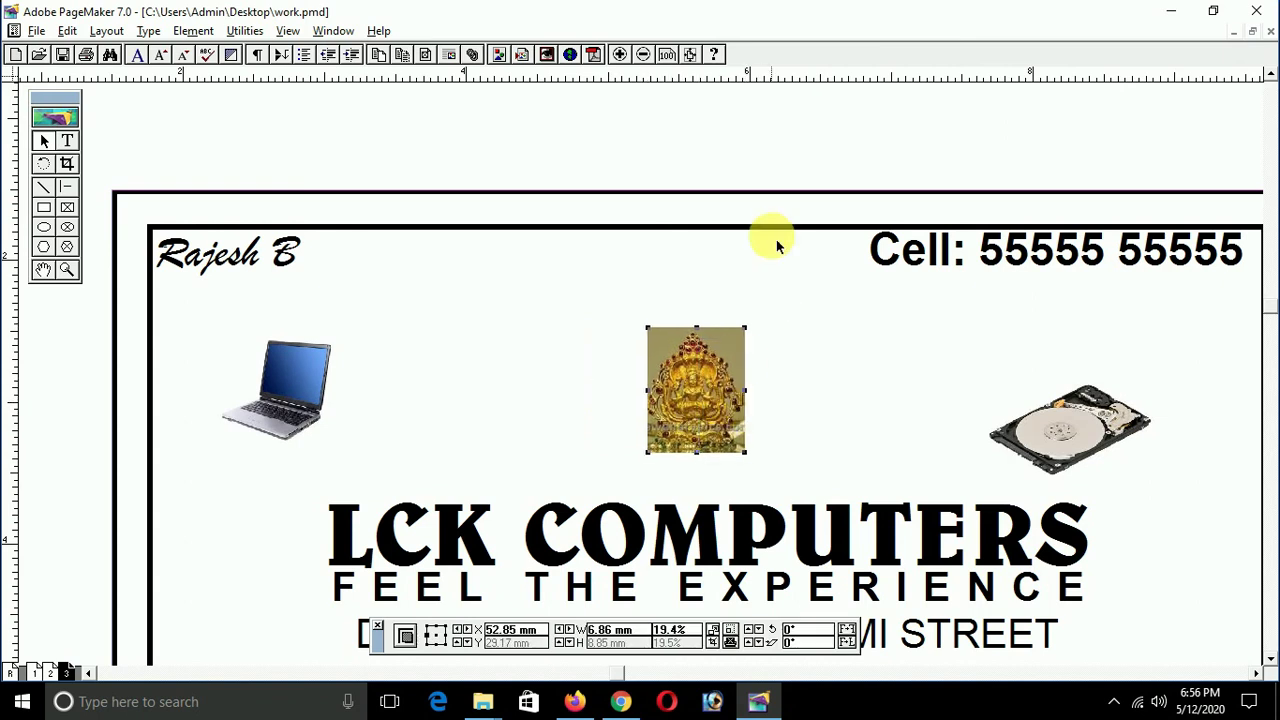
left_click(705, 199)
left_click_drag(12, 392, 720, 458)
Step: Nudge the deity image until it is centred on the vertical guide
left_click(727, 403)
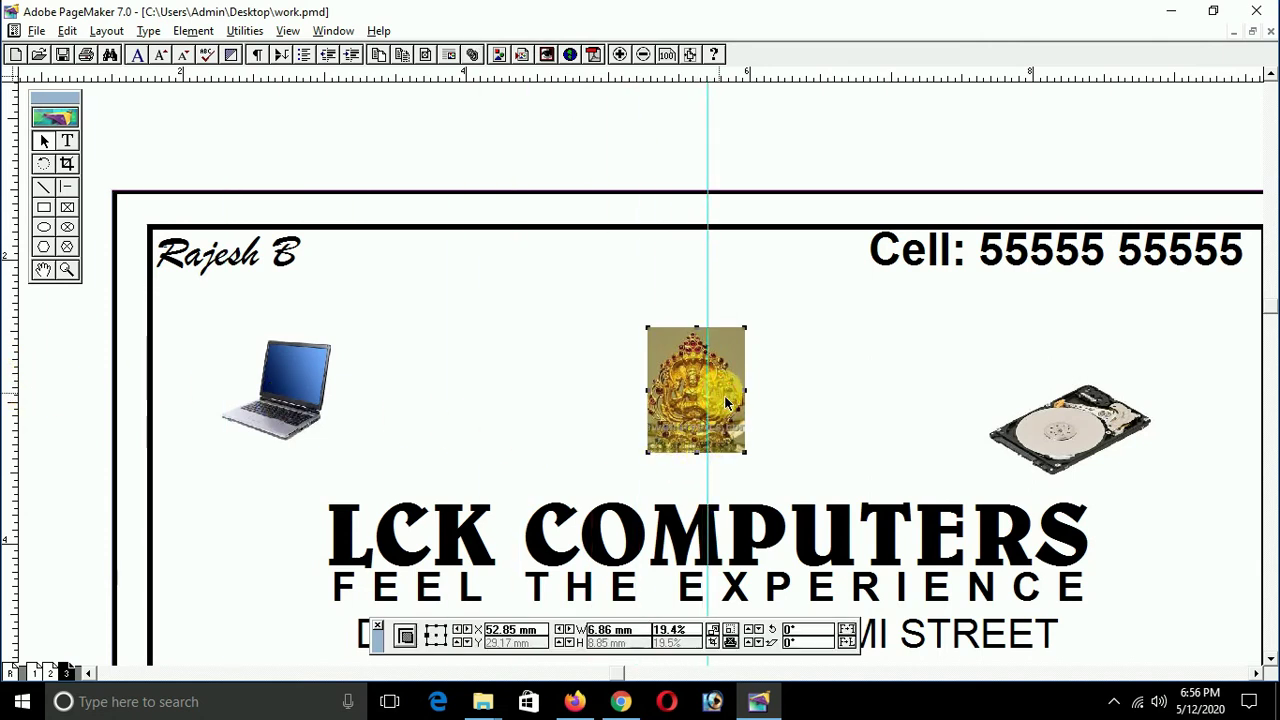
key("Right")
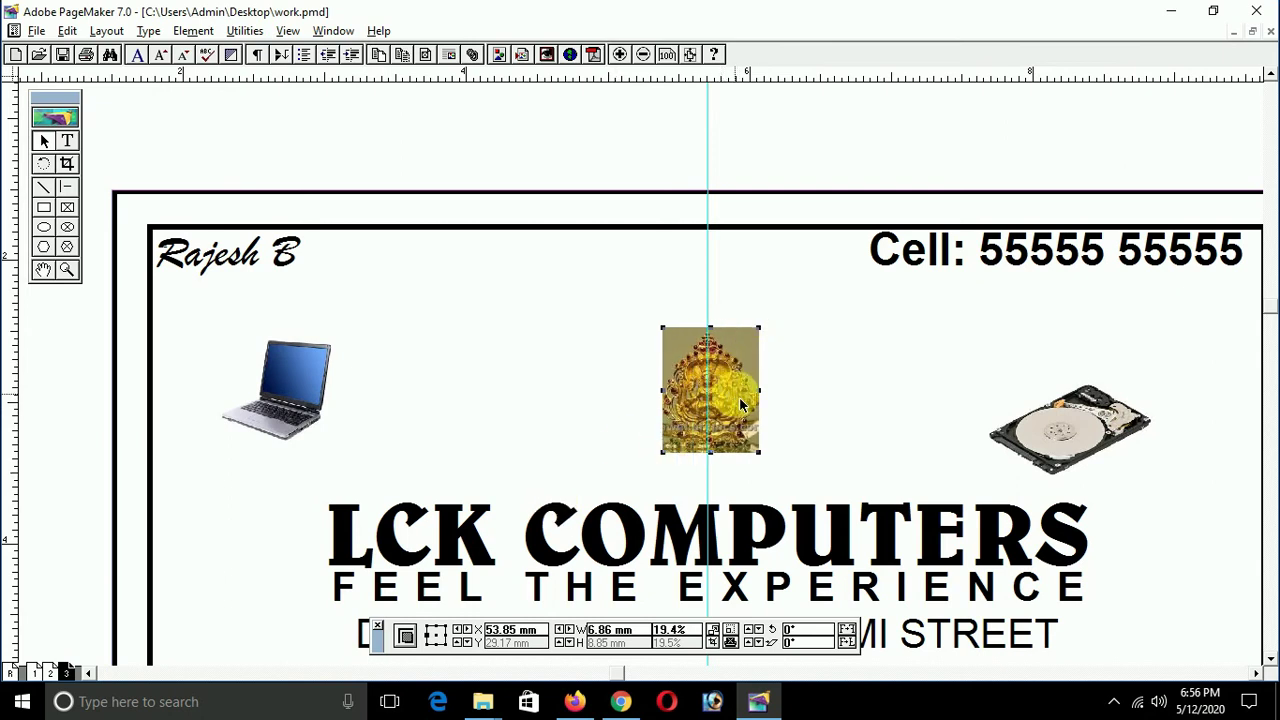
mouse_move(737, 403)
left_mouse_down()
mouse_move(724, 404)
mouse_move(741, 405)
left_mouse_up()
key("ctrl+shift+a")
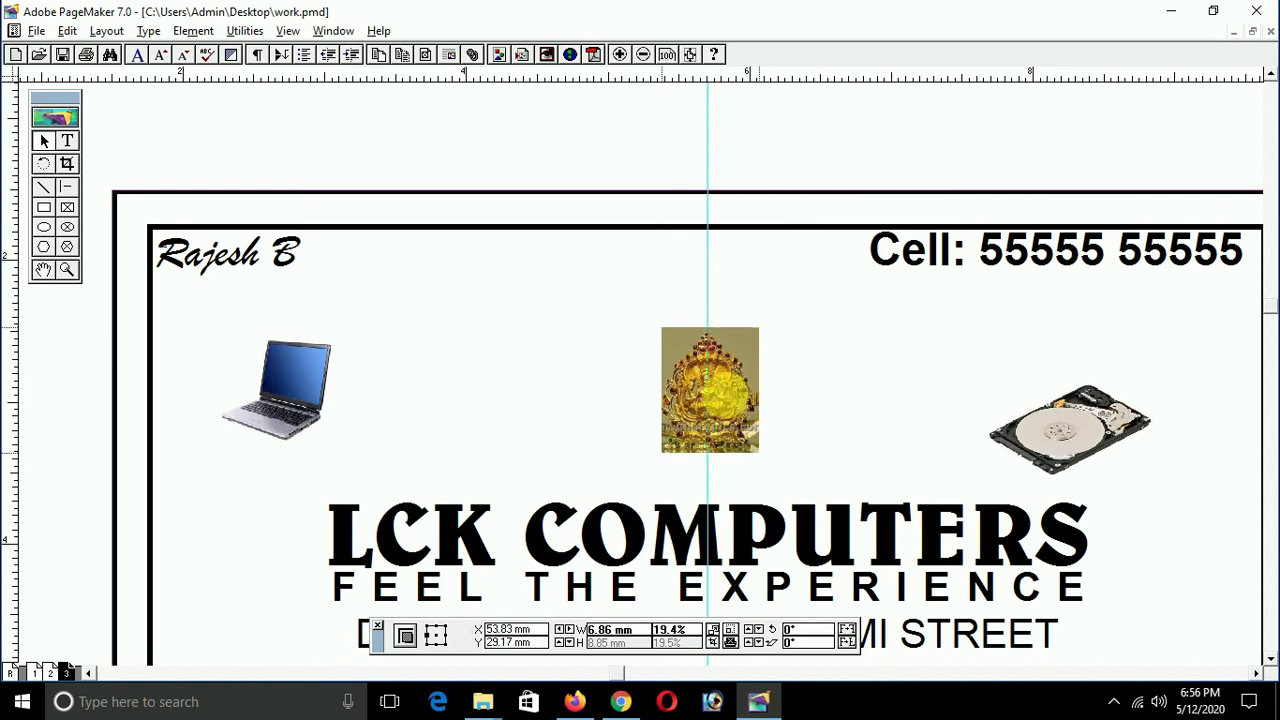
left_click_drag(726, 400, 735, 403)
left_click(789, 411)
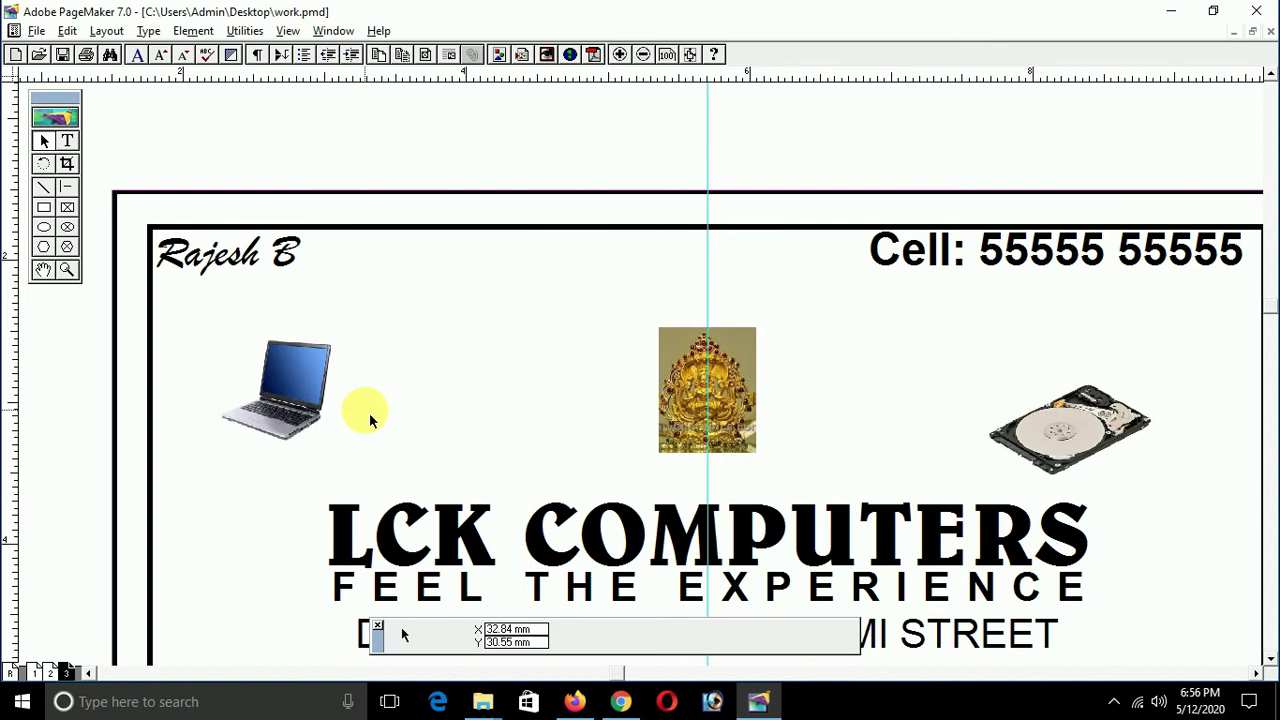
Step: Restore the laptop's proportions, move it down beside the address lines, and flip it horizontally
scroll(491, 434, "down", 3)
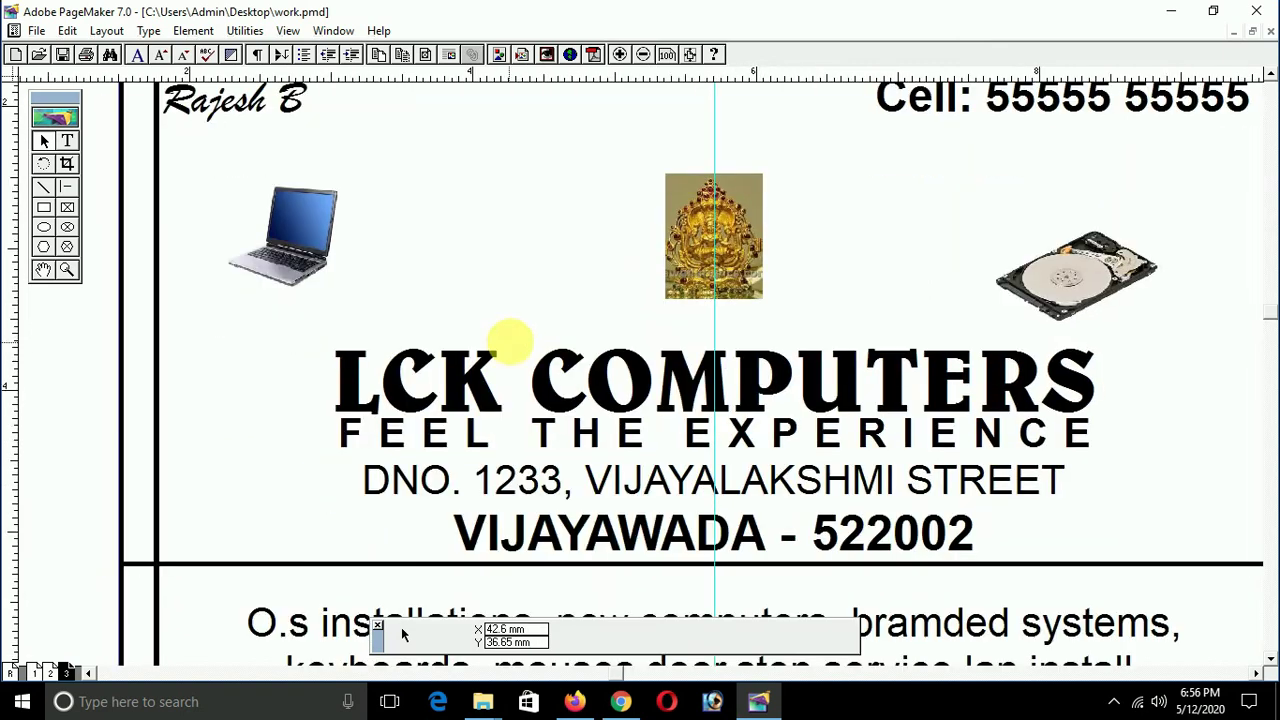
left_click(292, 265)
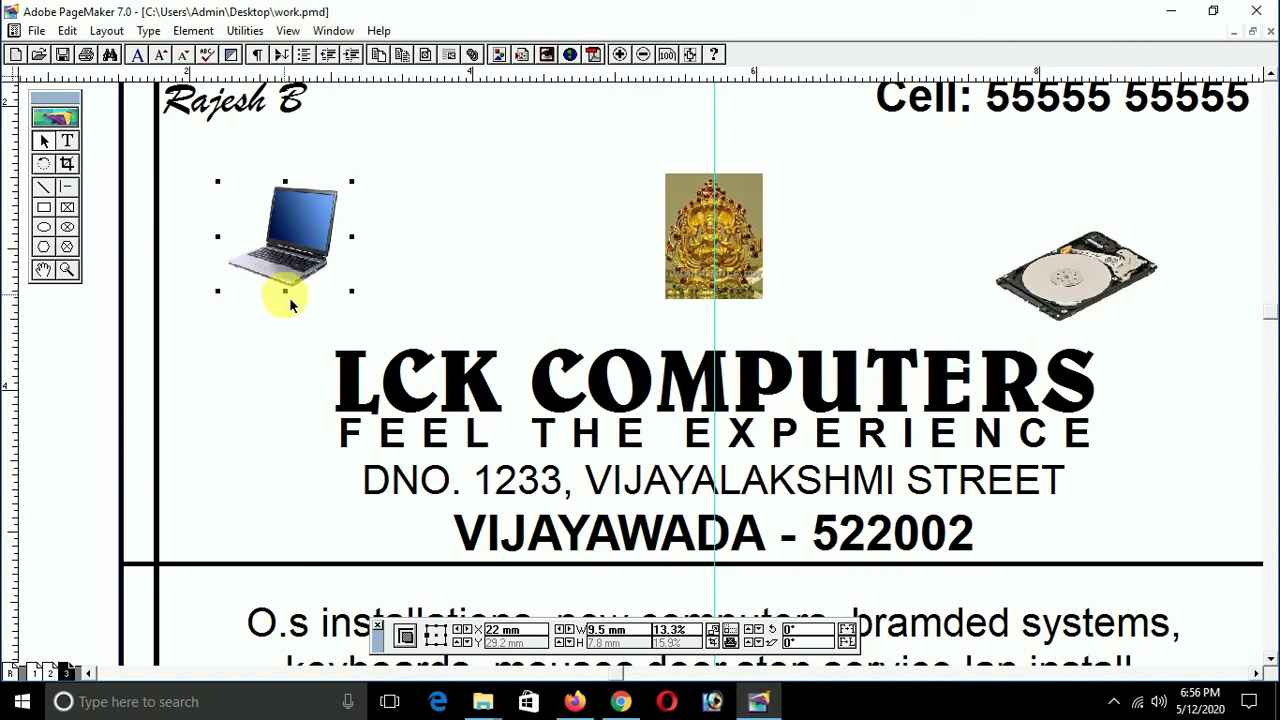
left_click(286, 292, "shift")
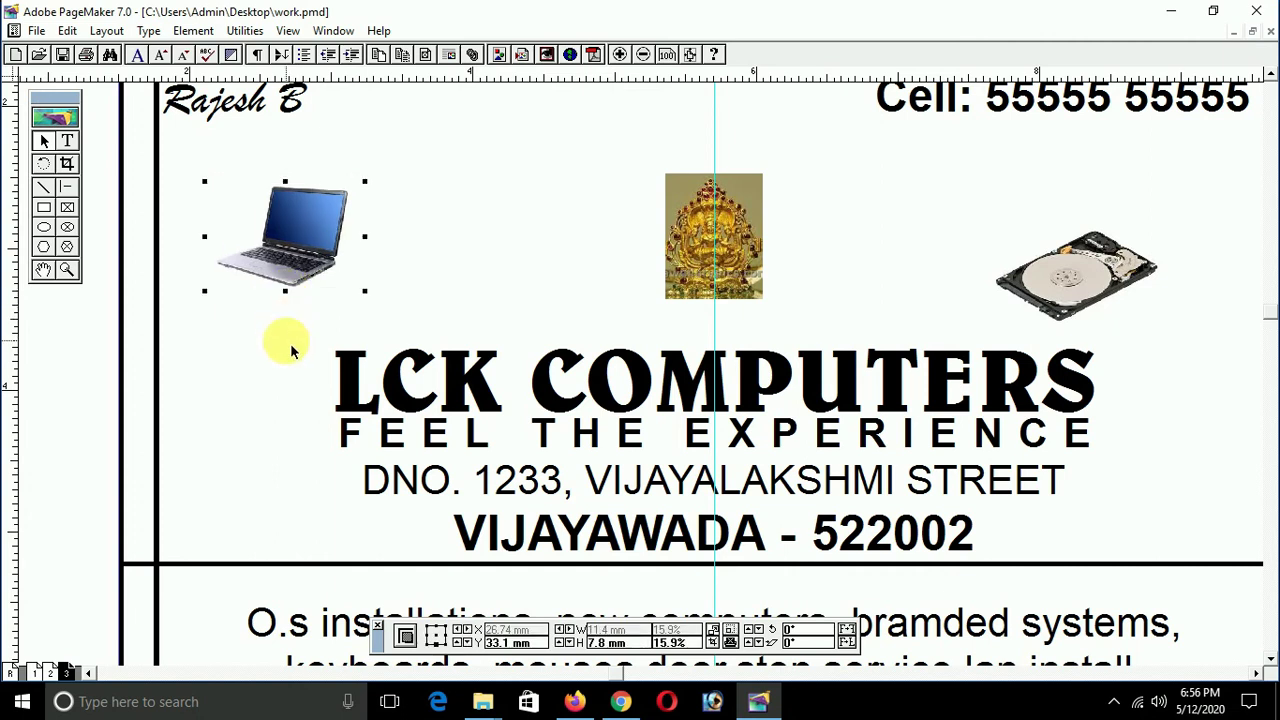
left_click_drag(265, 340, 265, 528)
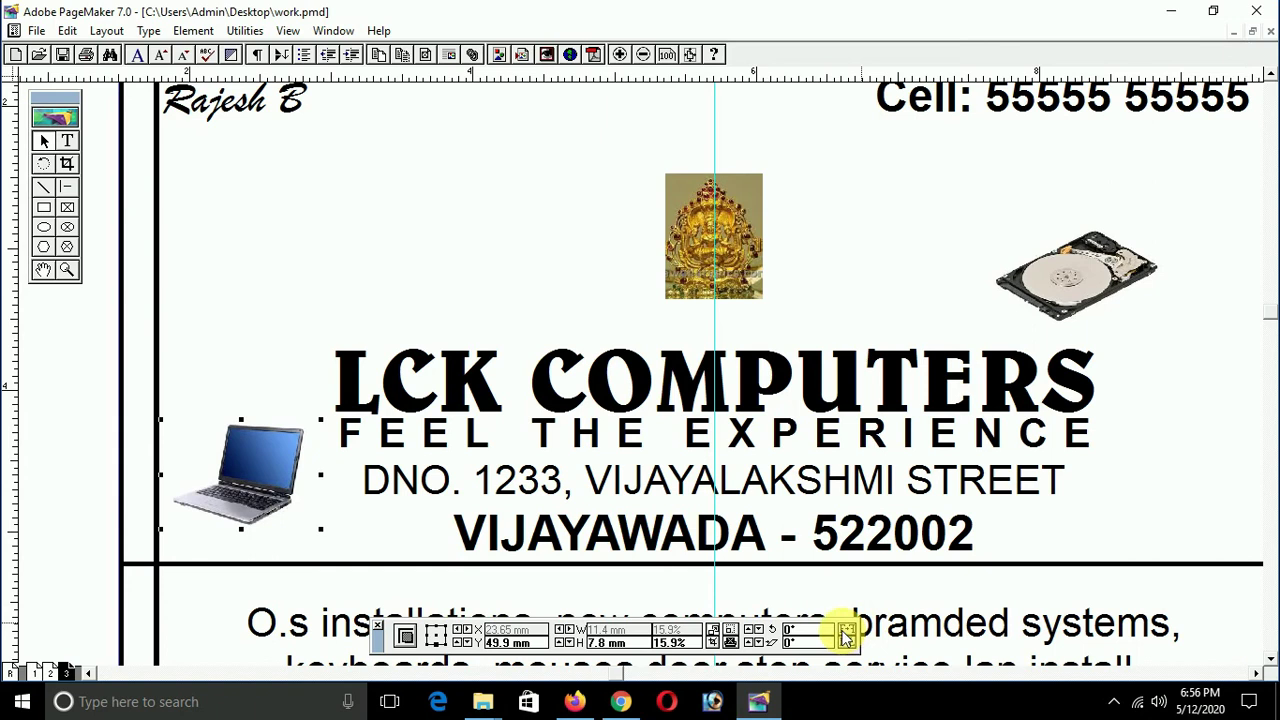
left_click(845, 637)
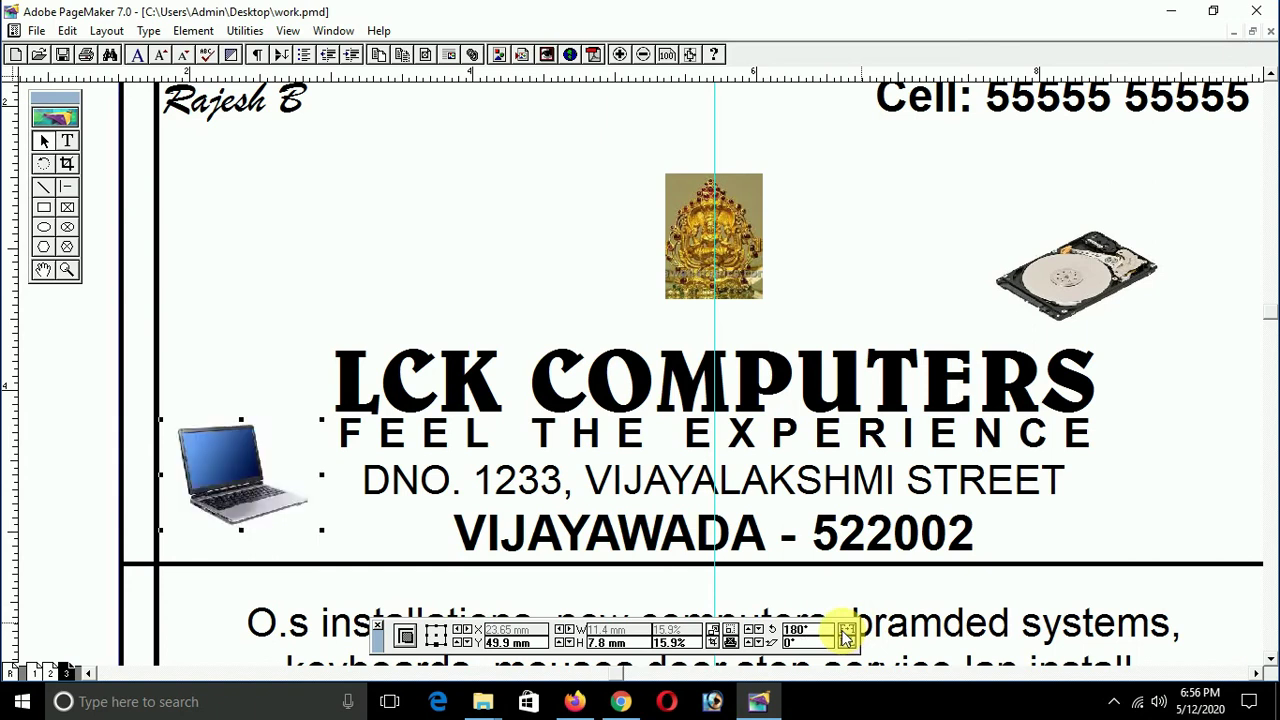
left_click(100, 491)
left_click_drag(243, 491, 245, 497)
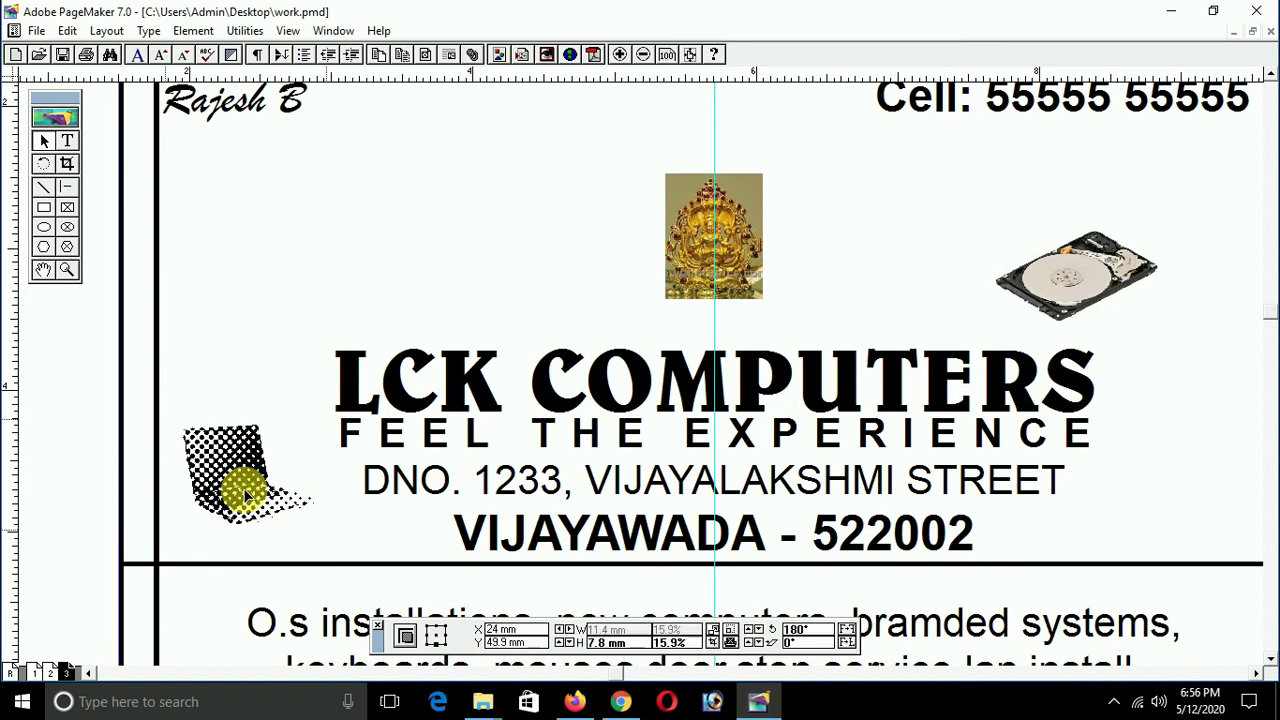
left_click(71, 491)
Step: Move the hard-disk image beside the address lines at original proportions and fit the page in view
left_click(1080, 300)
left_click_drag(1080, 300, 1176, 495)
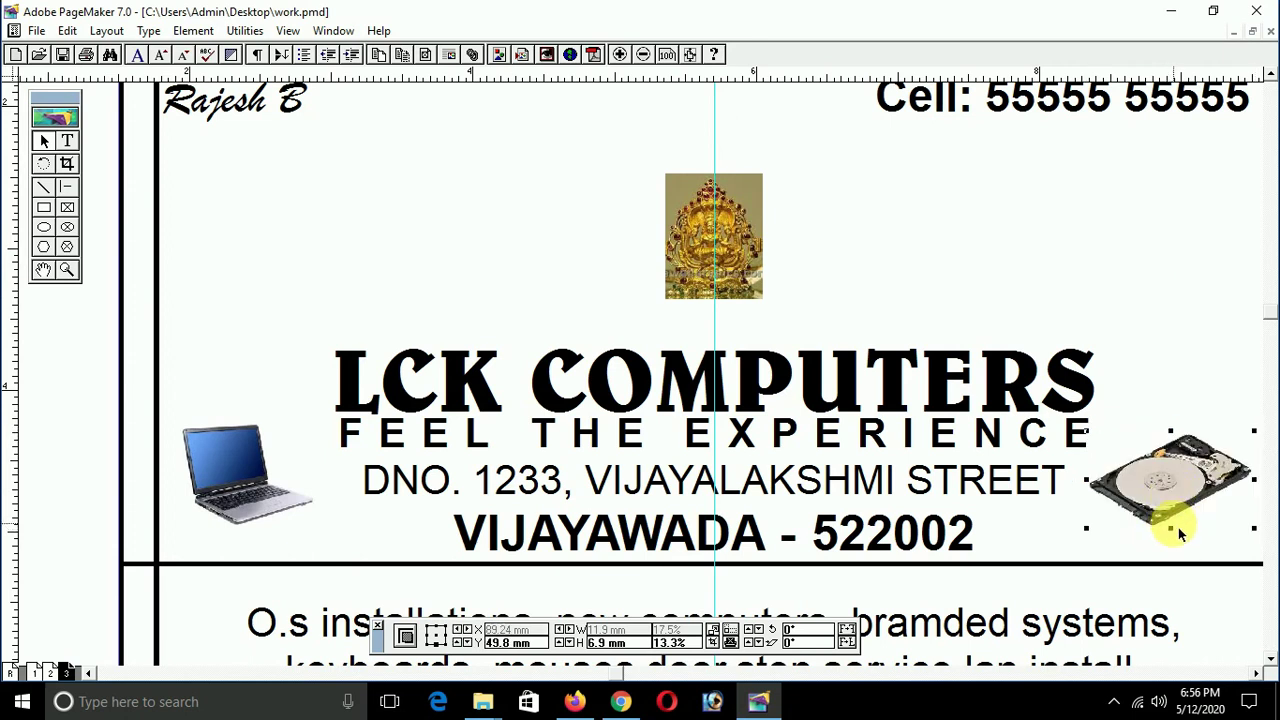
left_click(1170, 528, "shift")
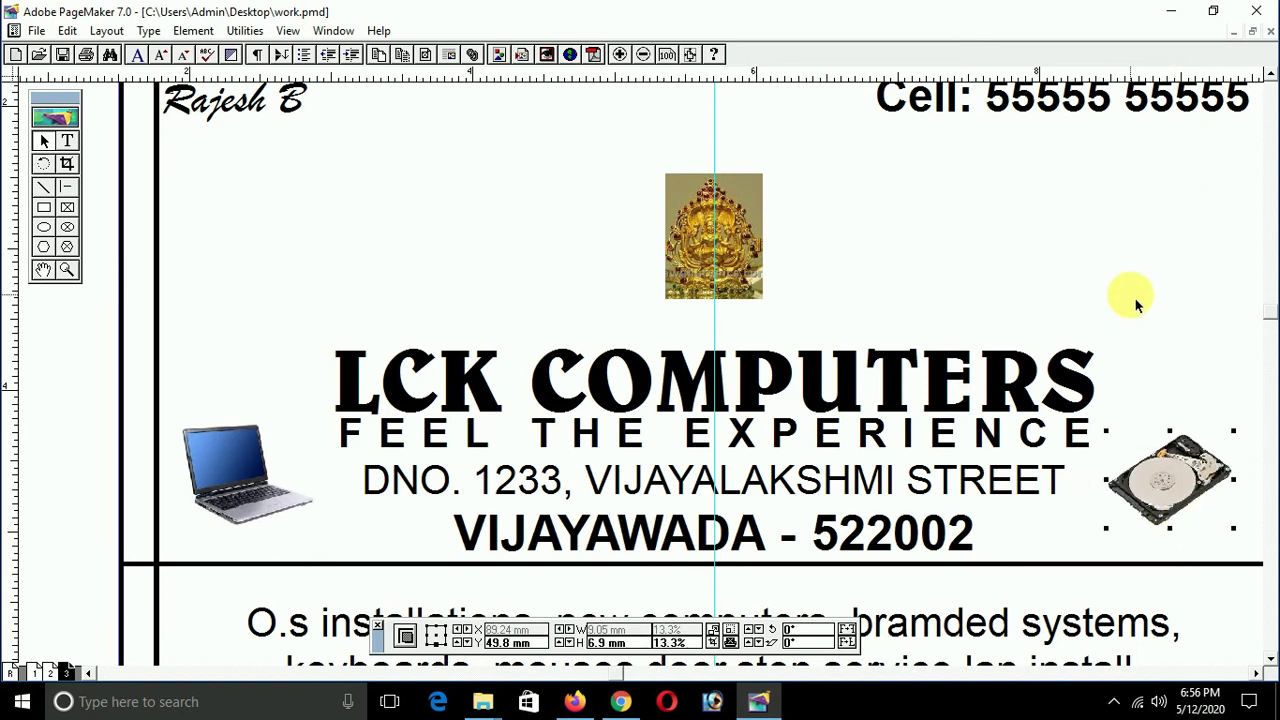
key("ctrl+1")
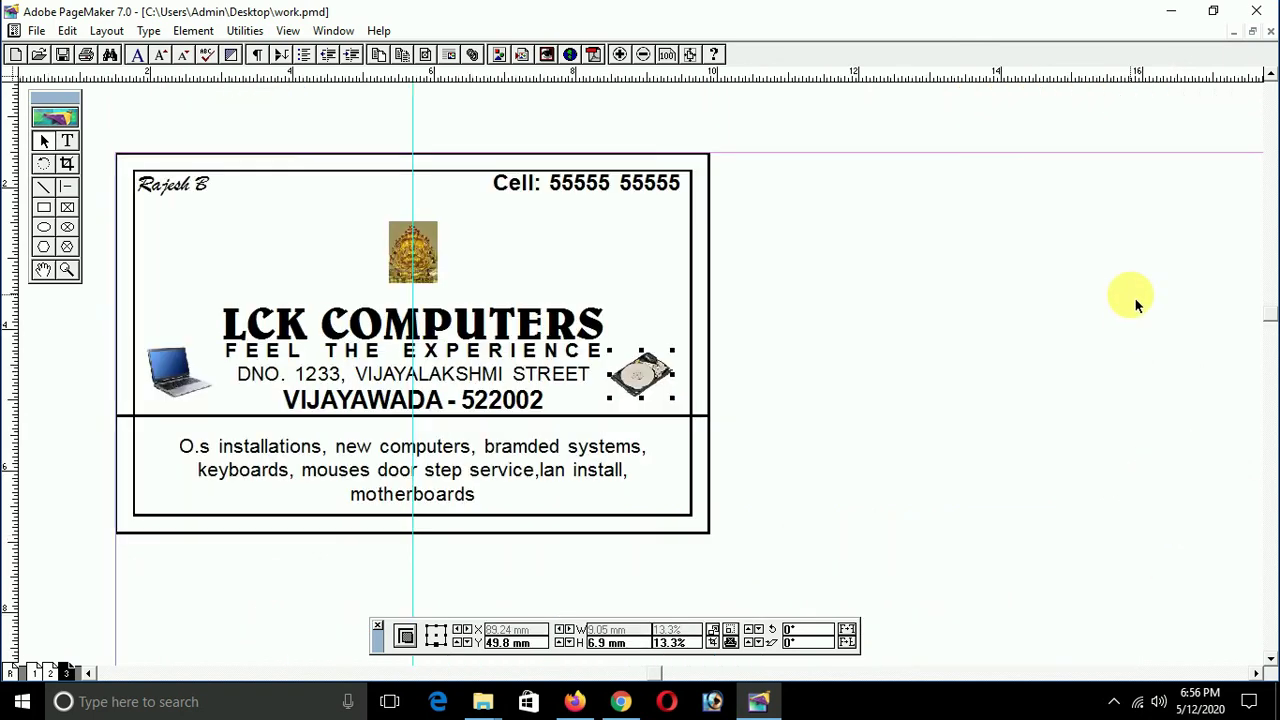
Step: Nudge the deity image down slightly
left_click(935, 472)
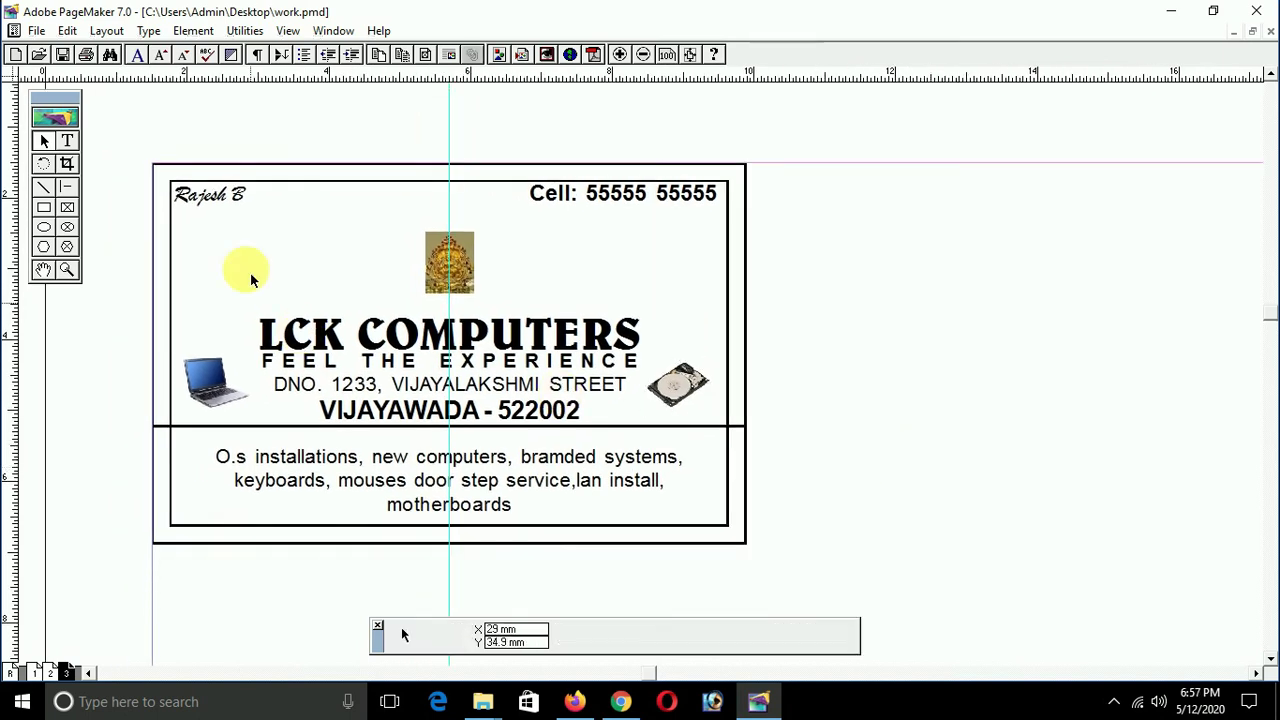
left_click_drag(389, 128, 511, 337)
key("Down")
key("Down")
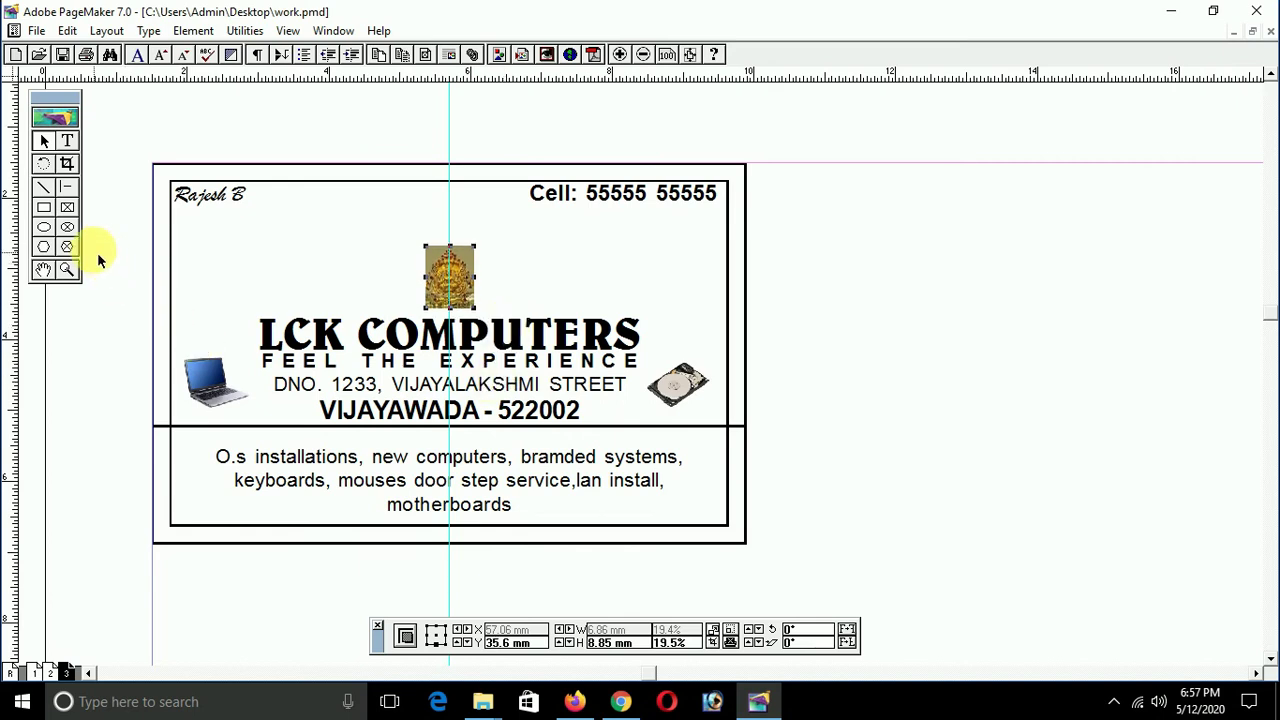
Step: Shift all the card's contents up slightly inside the outer border
left_click_drag(114, 196, 771, 541)
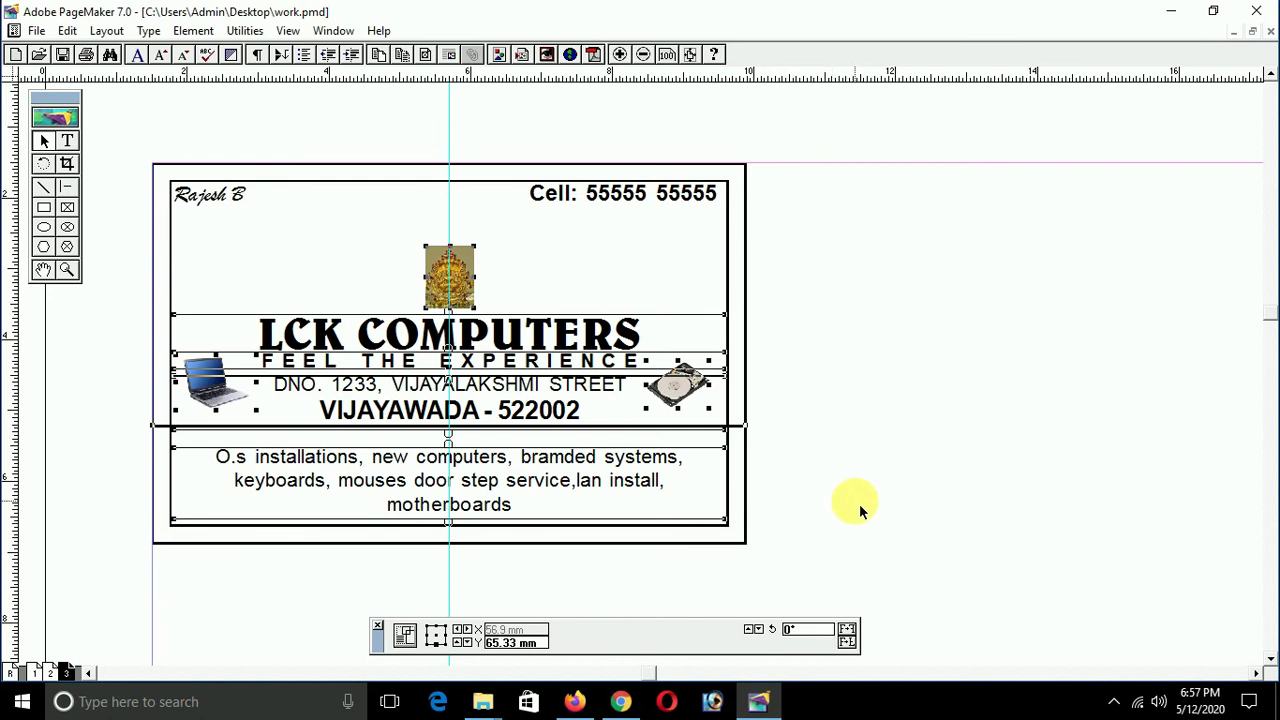
key("Up")
key("Up")
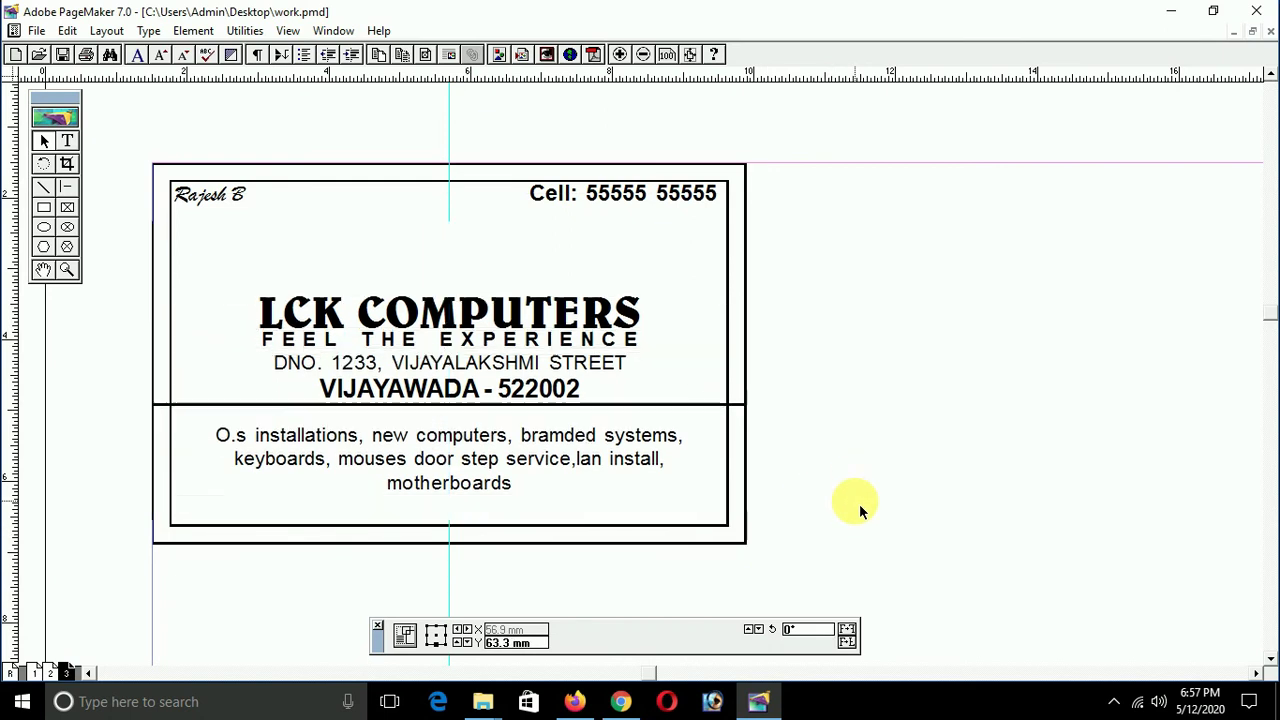
left_click(859, 503)
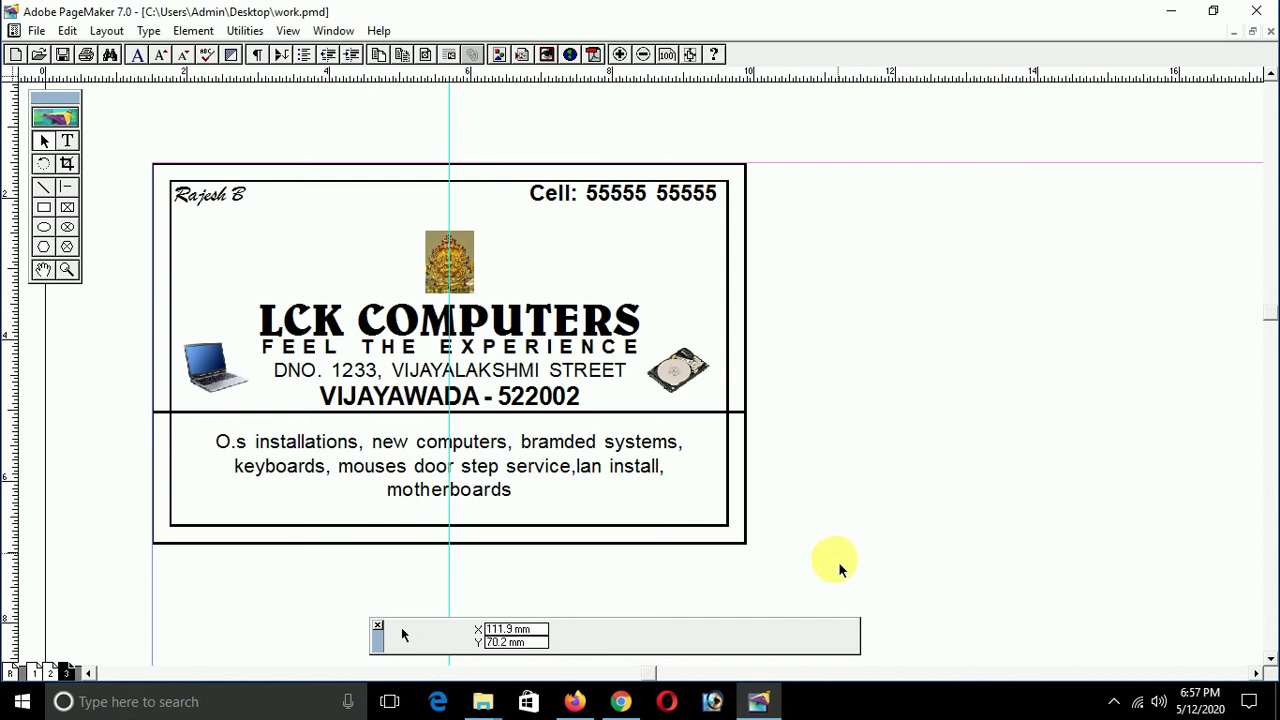
Step: Delete the card's inner border rectangle
left_click(733, 484)
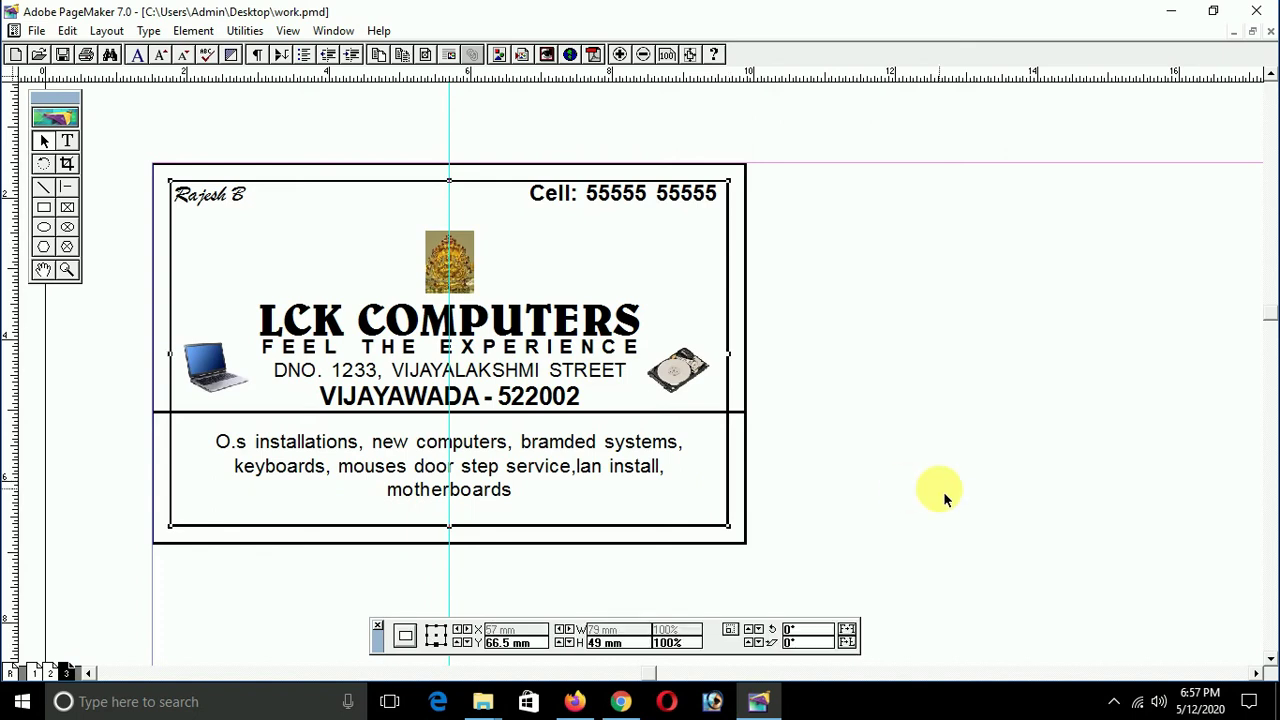
key("Delete")
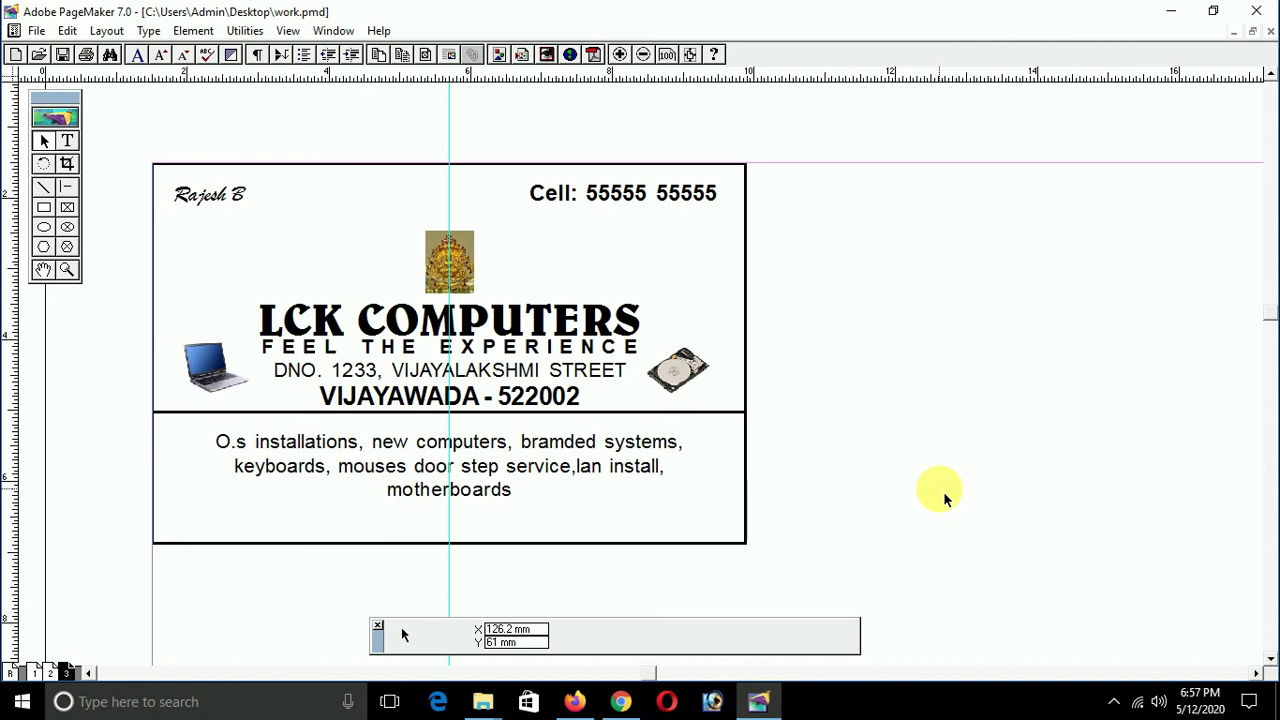
left_click(600, 419)
Step: Lower the divider line to Y 51.1 mm and bring up its Element > Stroke weight choices
left_click(699, 415)
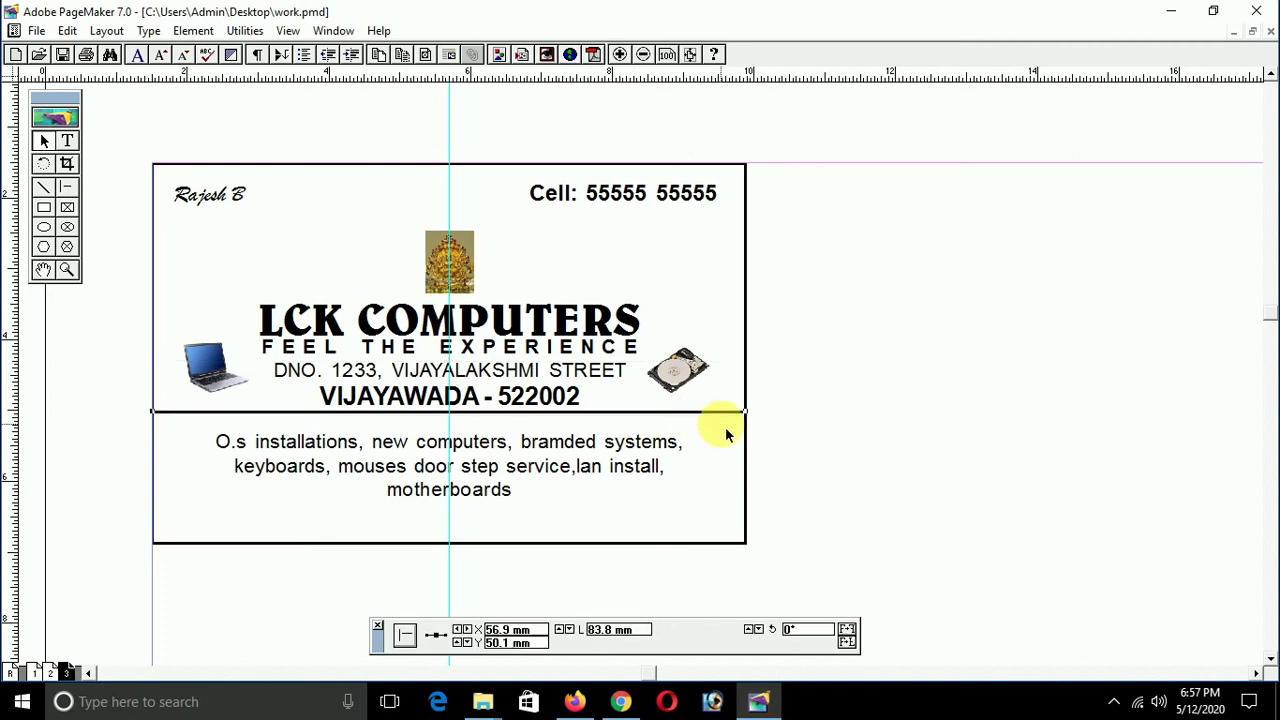
key("Down")
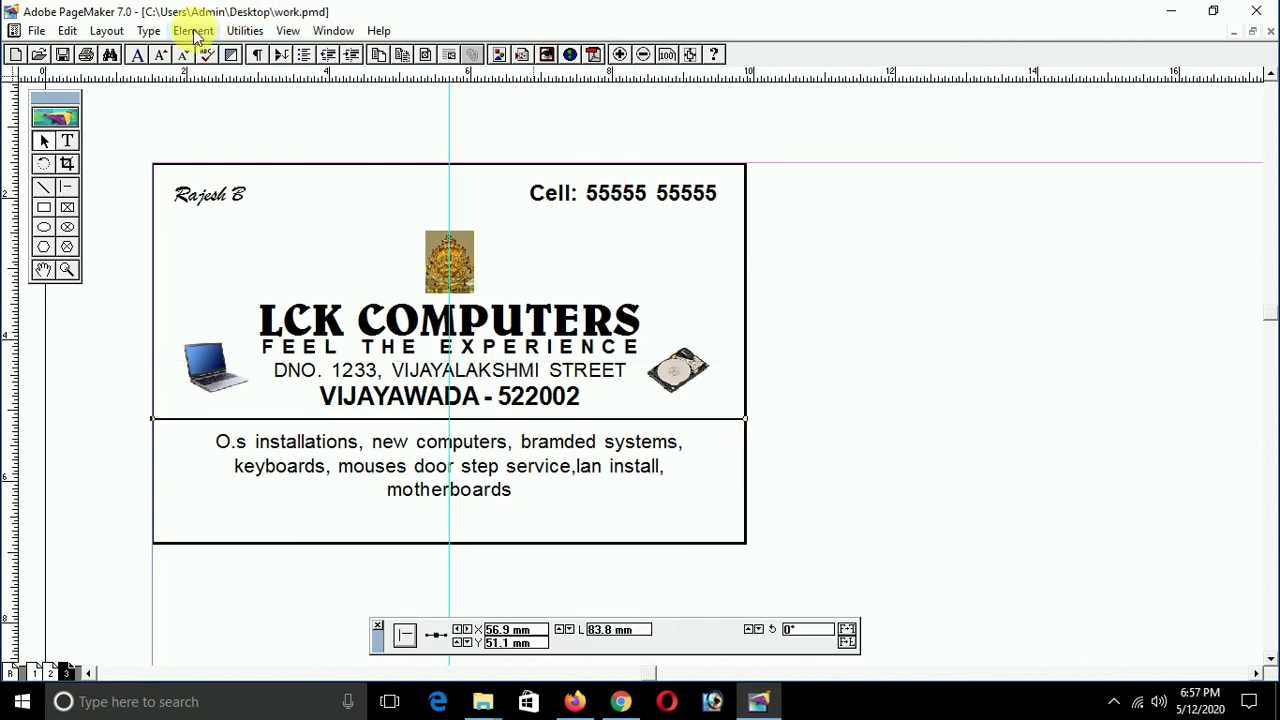
left_click(195, 31)
mouse_move(217, 76)
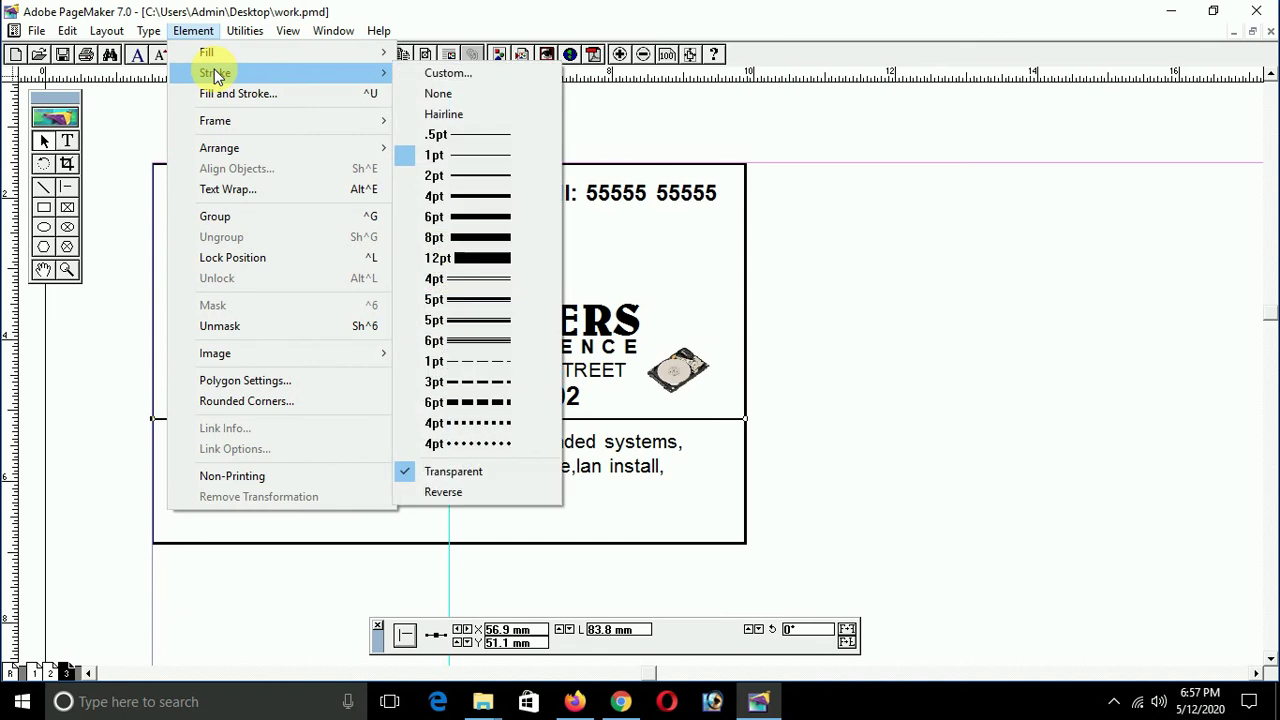